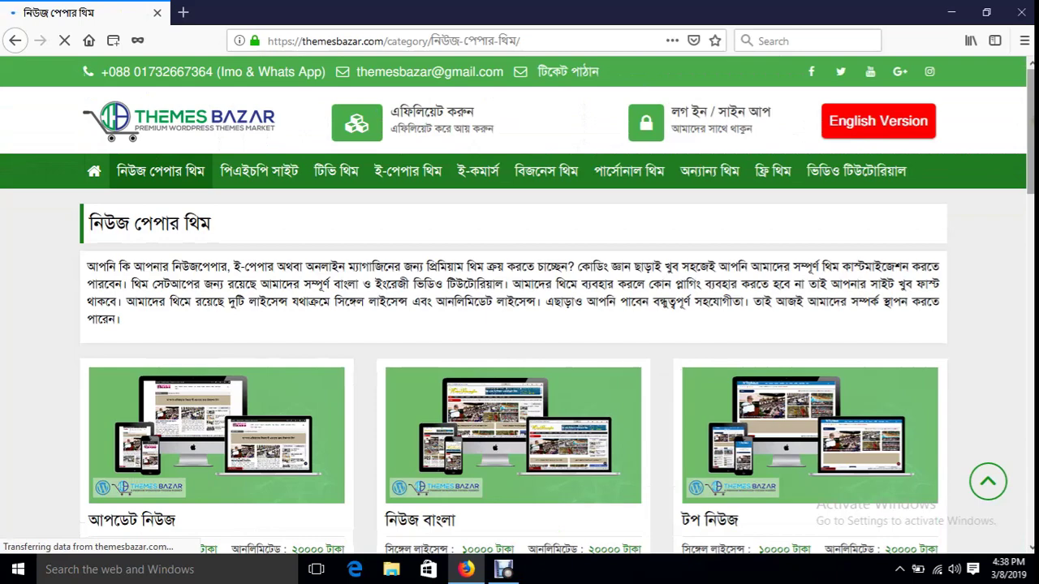
- Scroll to the নিউজ পেপার থিম pagination and open page 04 of the listing
scroll(519, 324, down, 5)
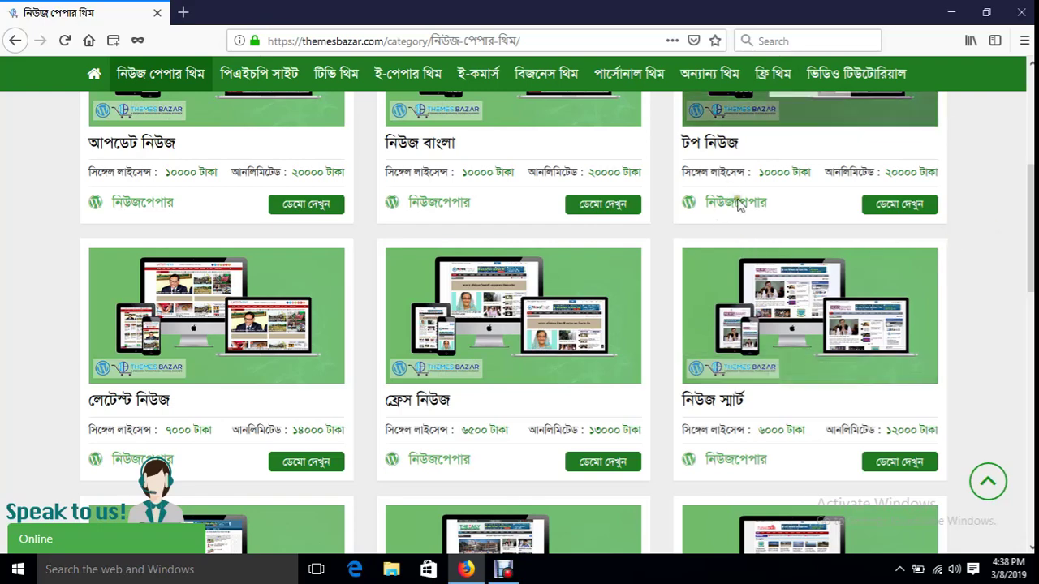
scroll(505, 281, down, 10)
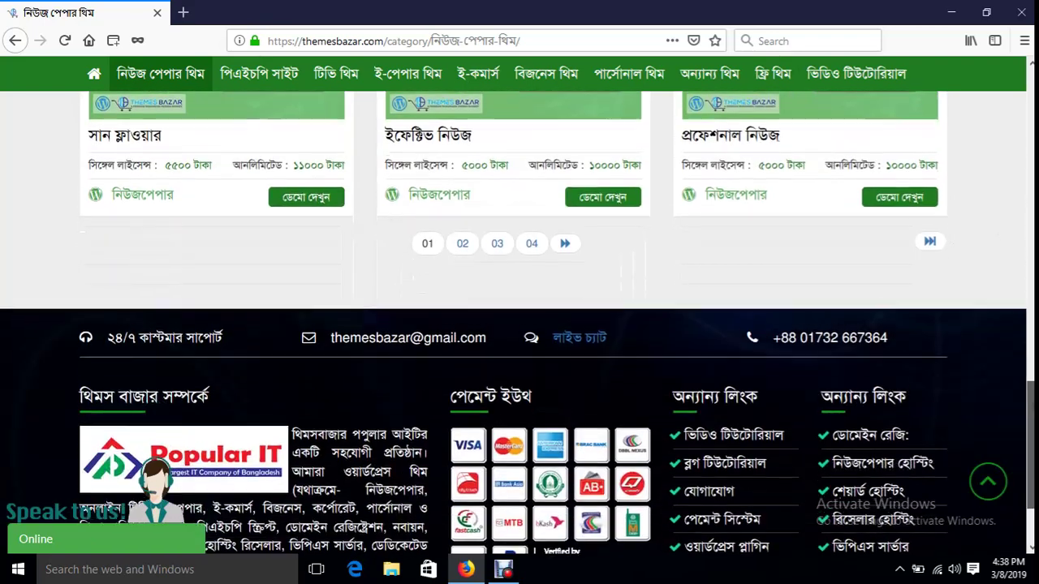
click(532, 238)
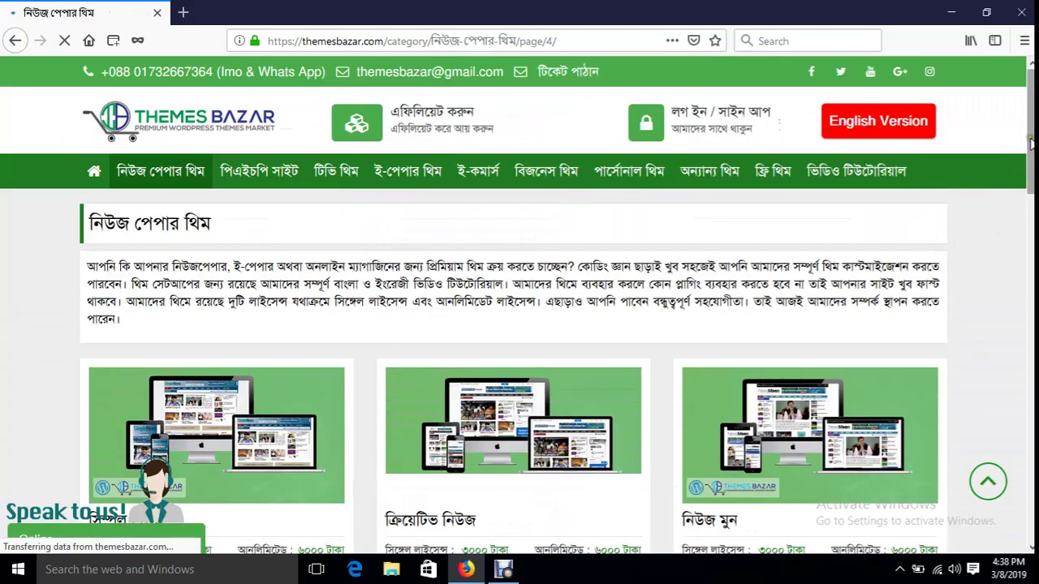
scroll(936, 238, down, 5)
scroll(519, 325, down, 5)
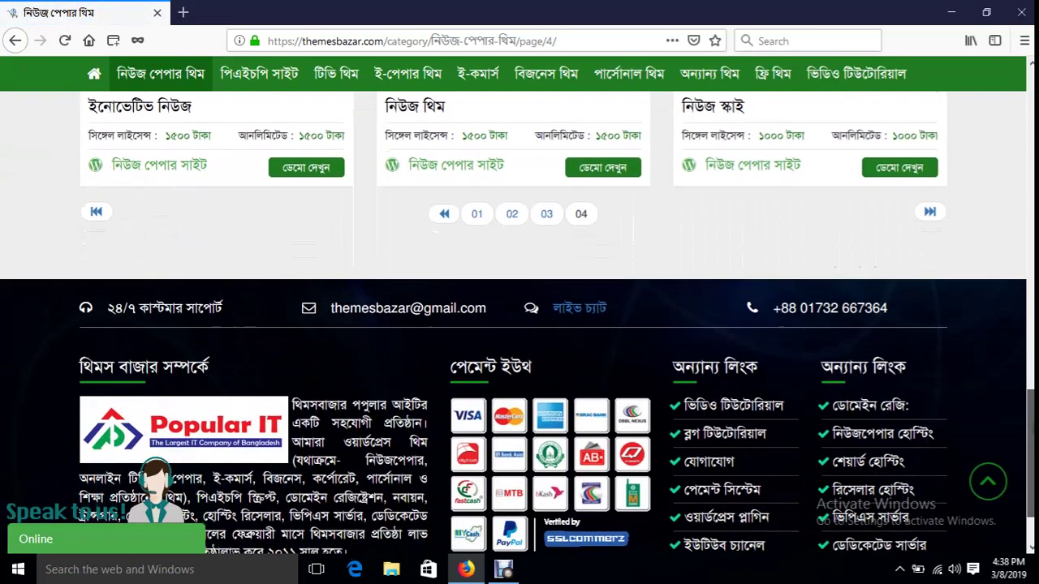
scroll(520, 325, up, 2)
mouse_move(811, 257)
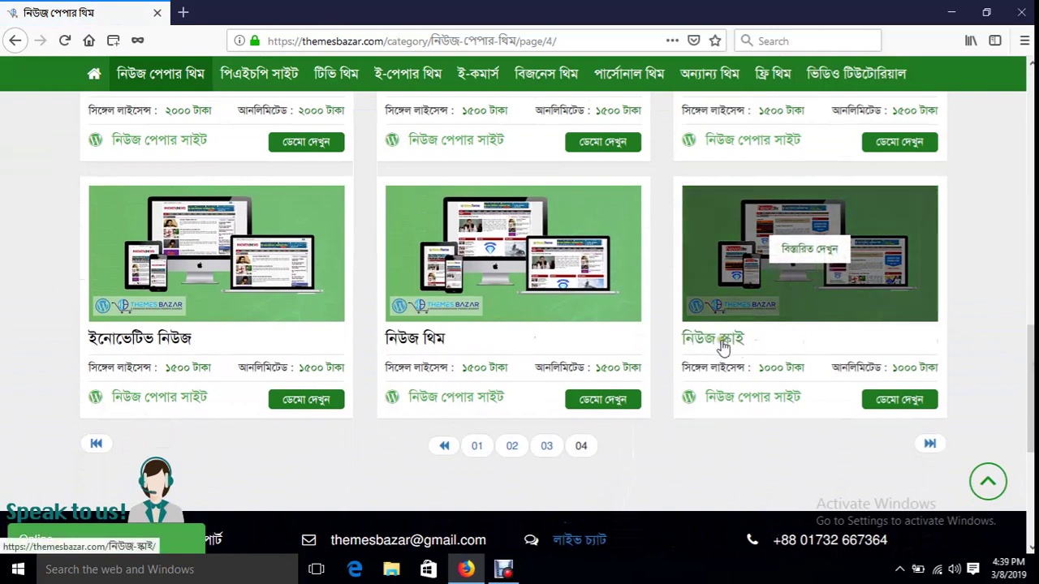
double_click(907, 368)
double_click(773, 368)
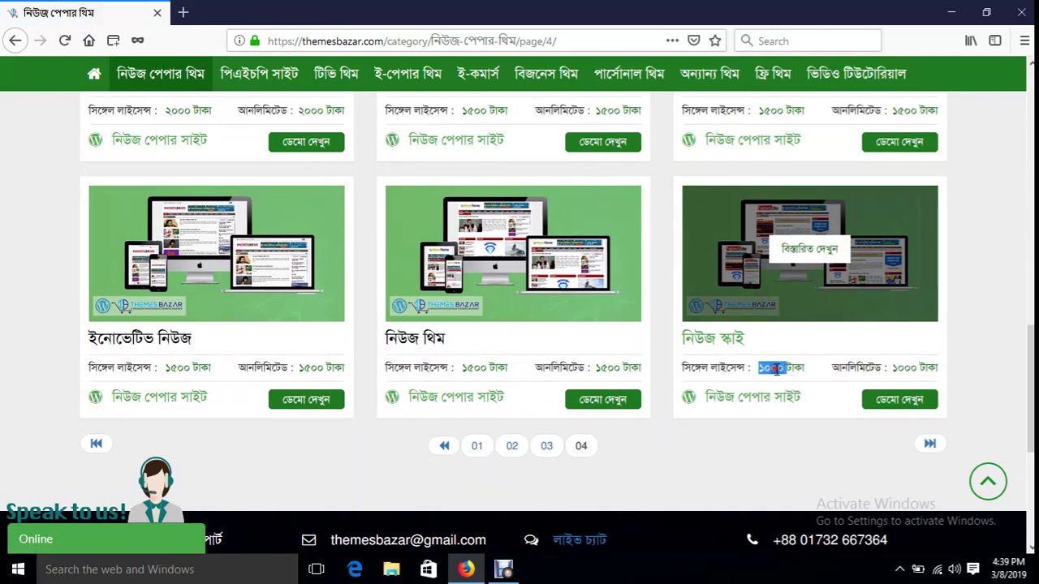
scroll(598, 359, up, 3)
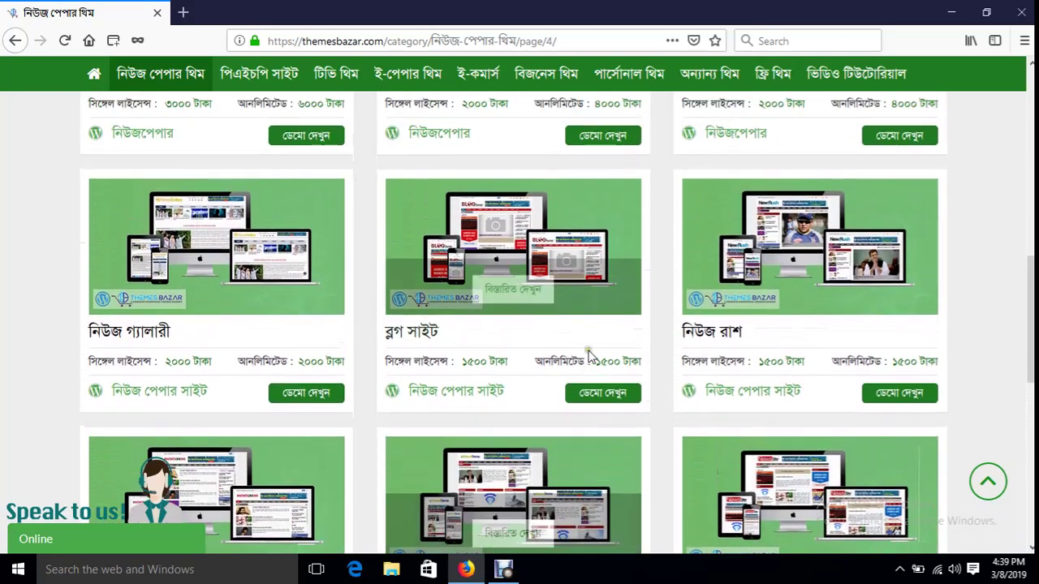
scroll(590, 358, up, 2)
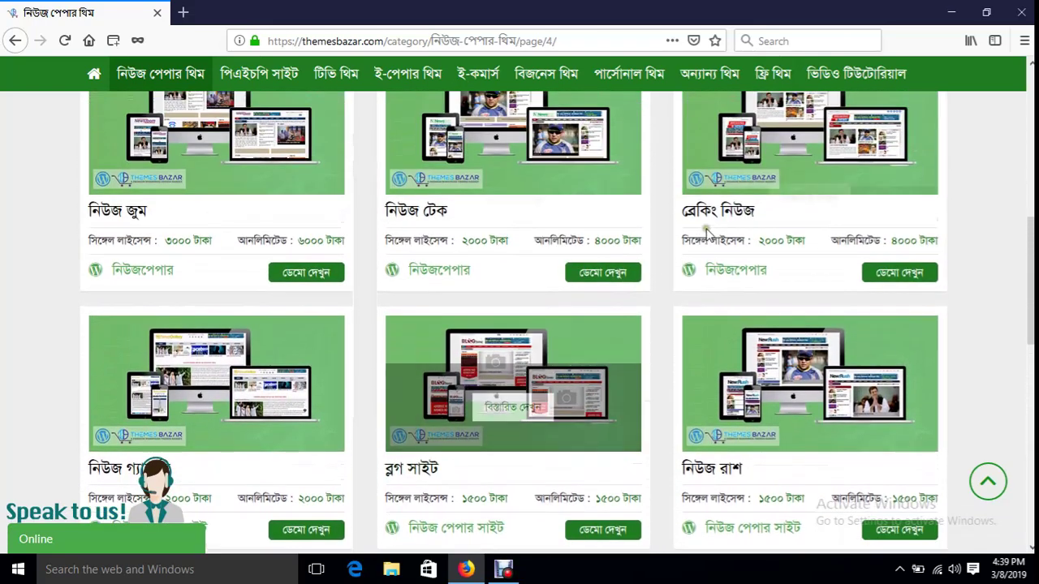
double_click(772, 241)
double_click(905, 241)
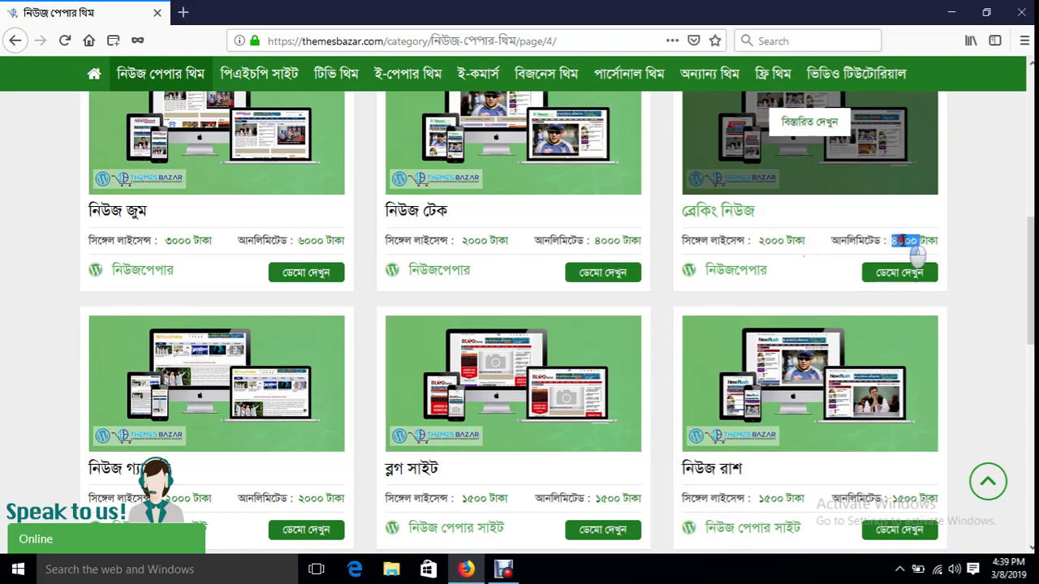
double_click(769, 241)
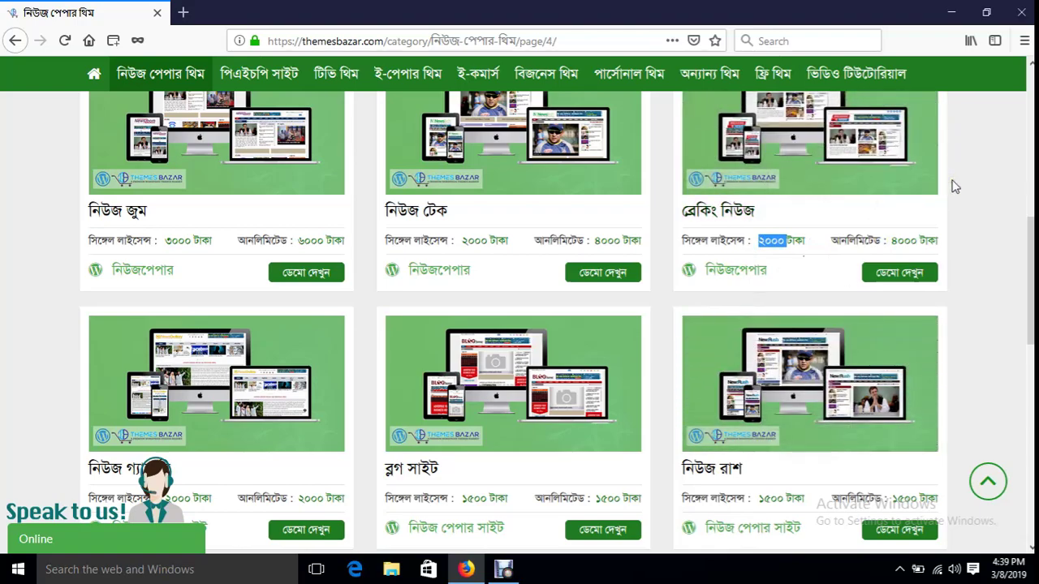
scroll(958, 276, down, 3)
scroll(957, 279, down, 8)
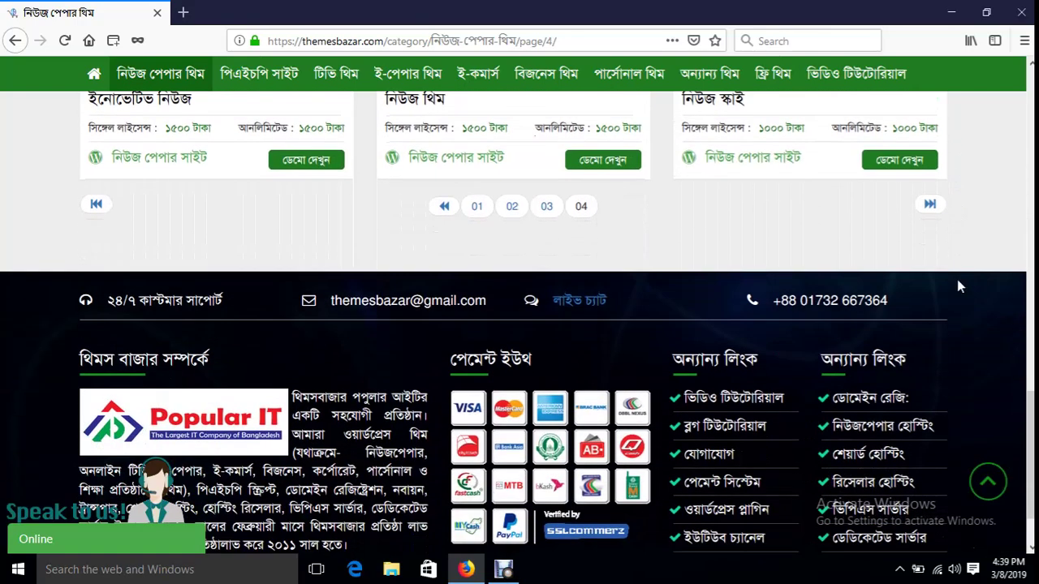
scroll(942, 282, up, 1)
scroll(786, 207, up, 1)
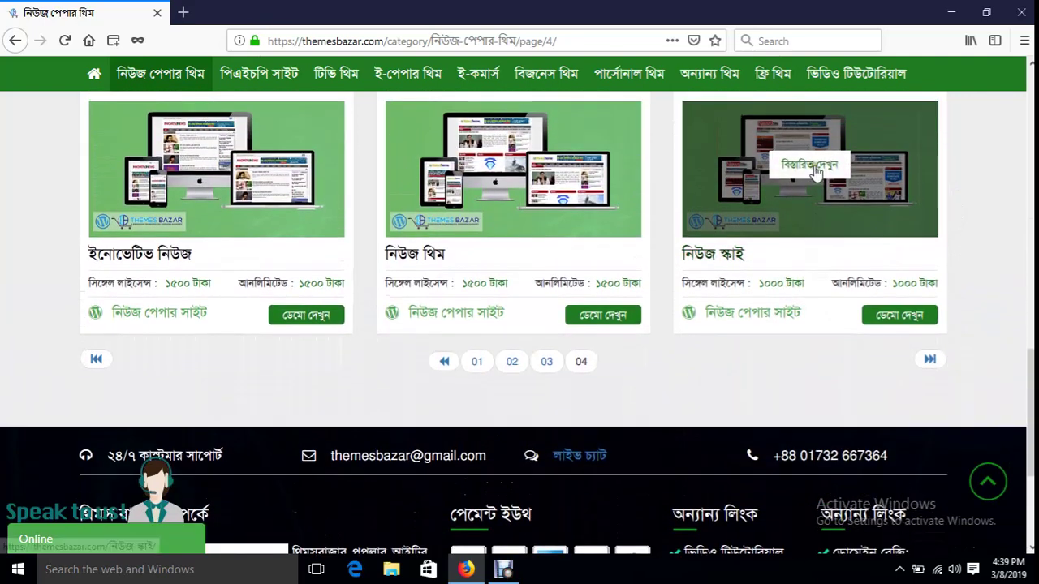
- Open the নিউজ স্কাই theme's details and buy its unlimited licence for 1000 Taka
click(815, 170)
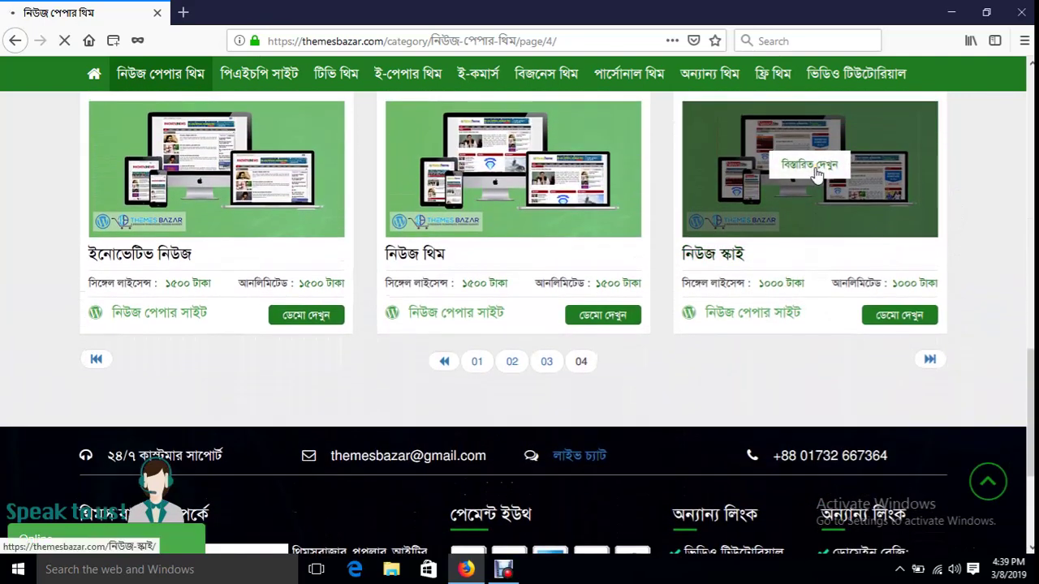
scroll(405, 435, down, 4)
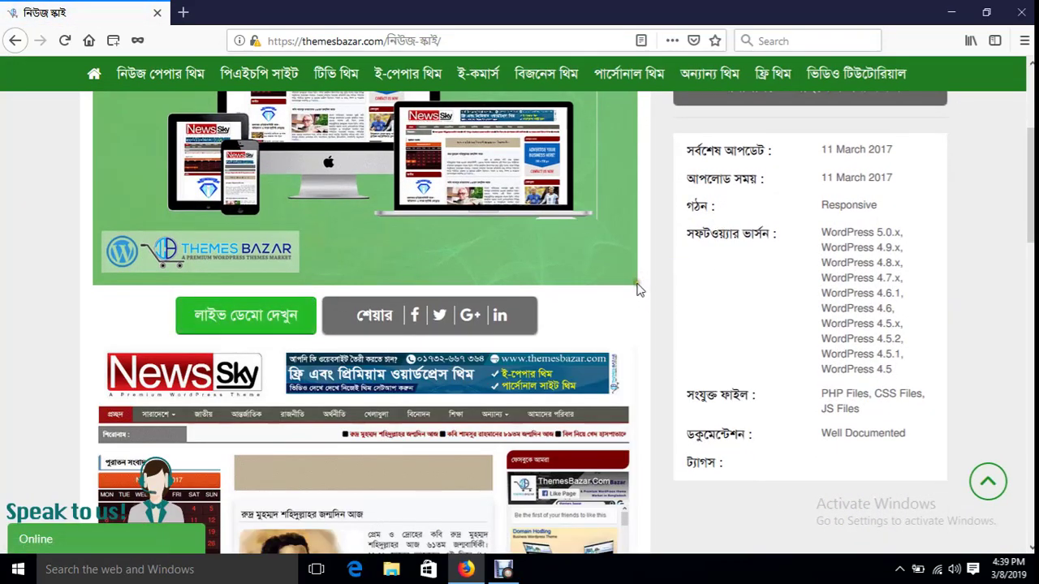
scroll(641, 283, up, 4)
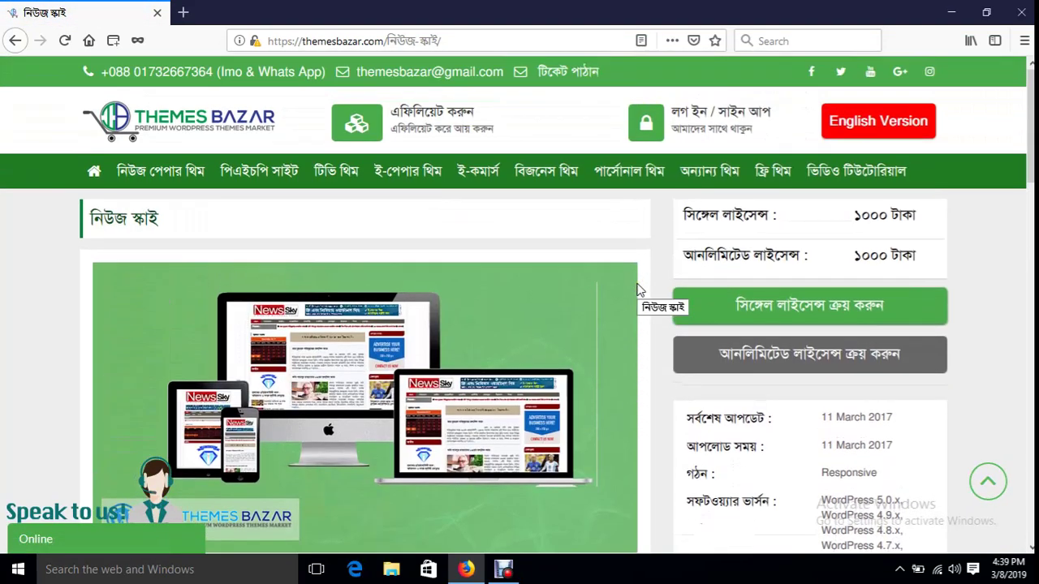
click(823, 363)
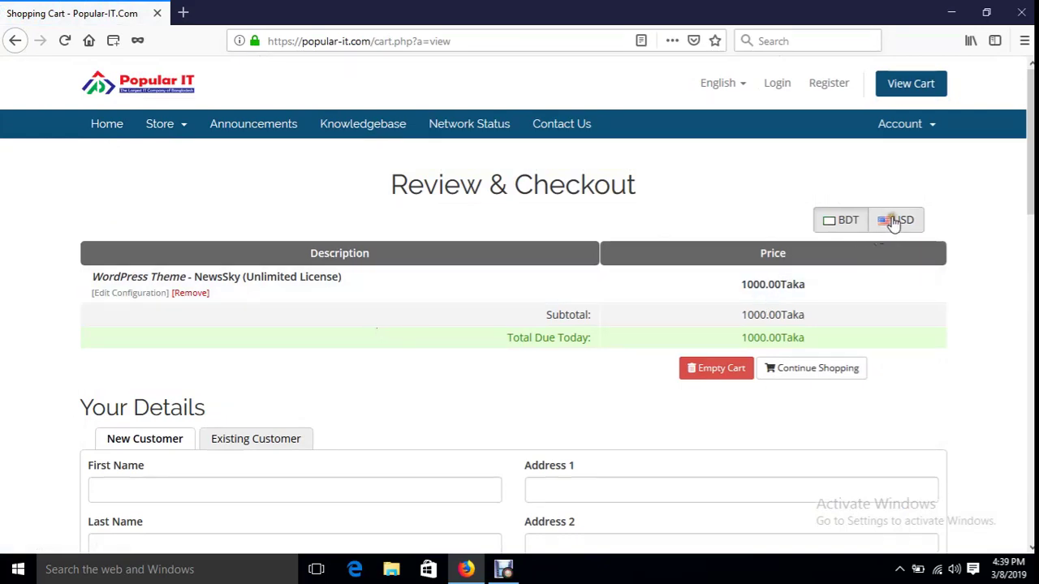
click(847, 225)
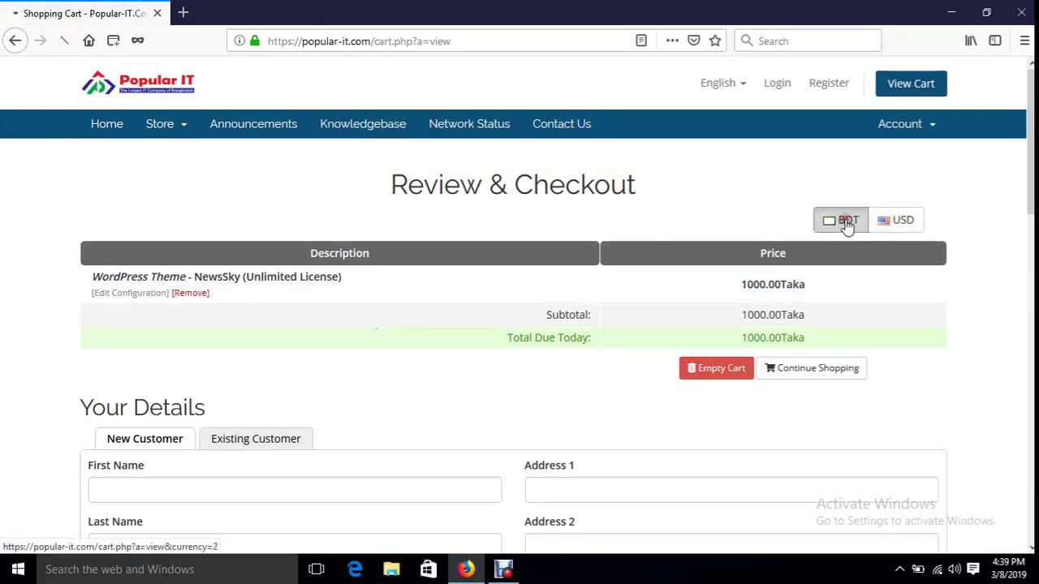
click(891, 229)
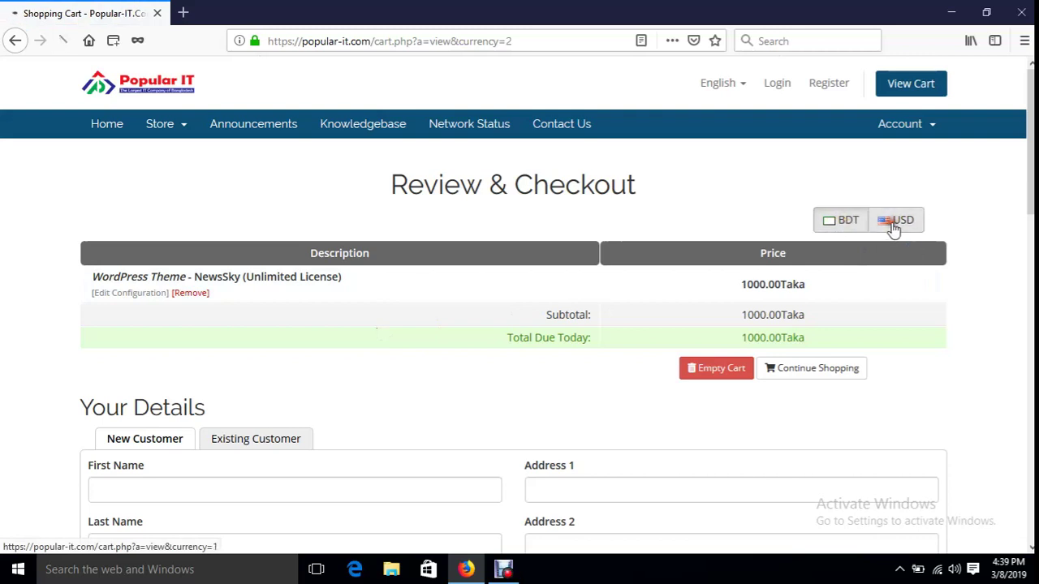
click(842, 226)
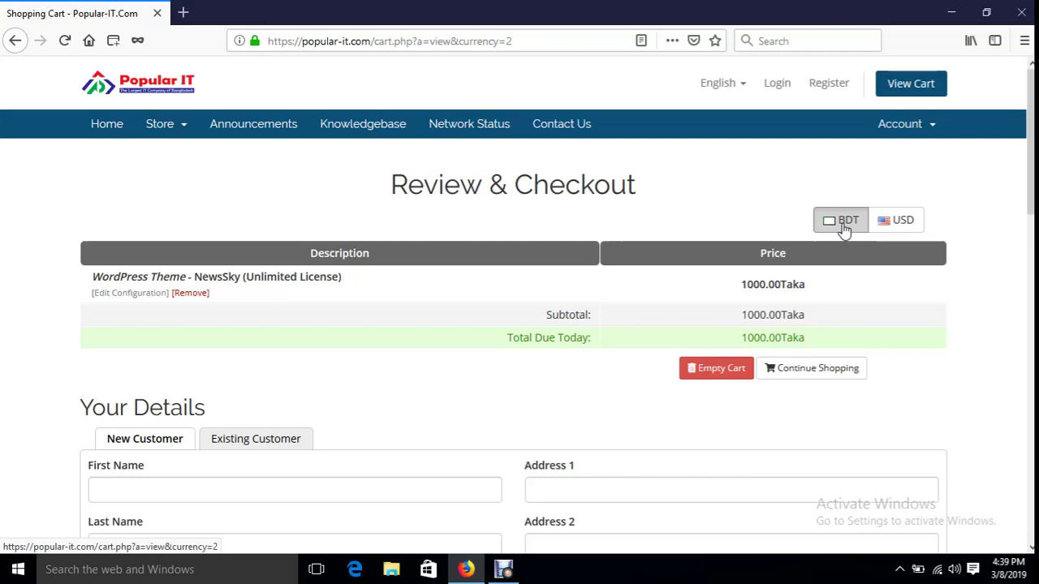
scroll(522, 364, down, 4)
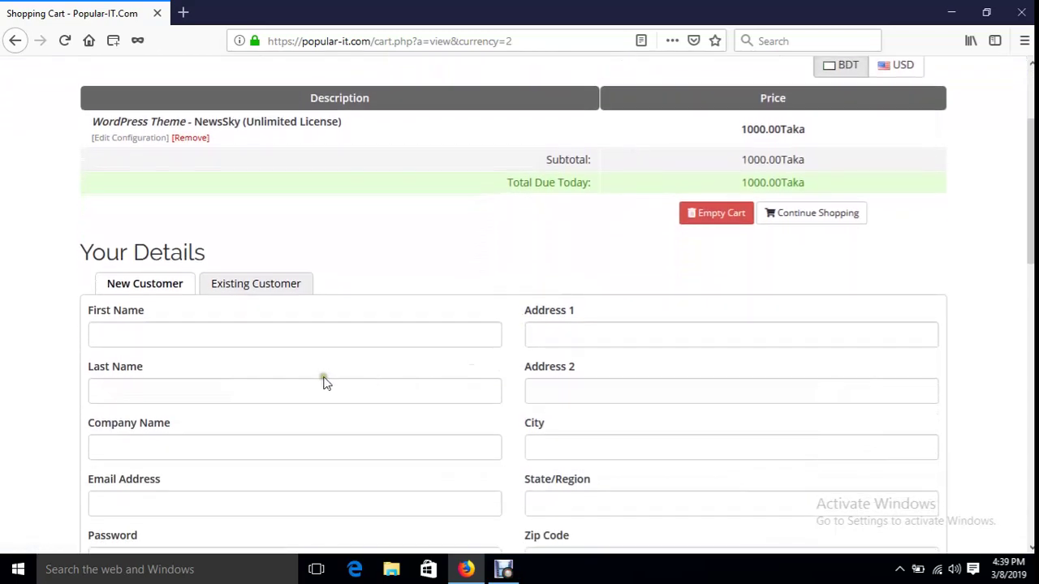
scroll(323, 381, down, 2)
click(166, 257)
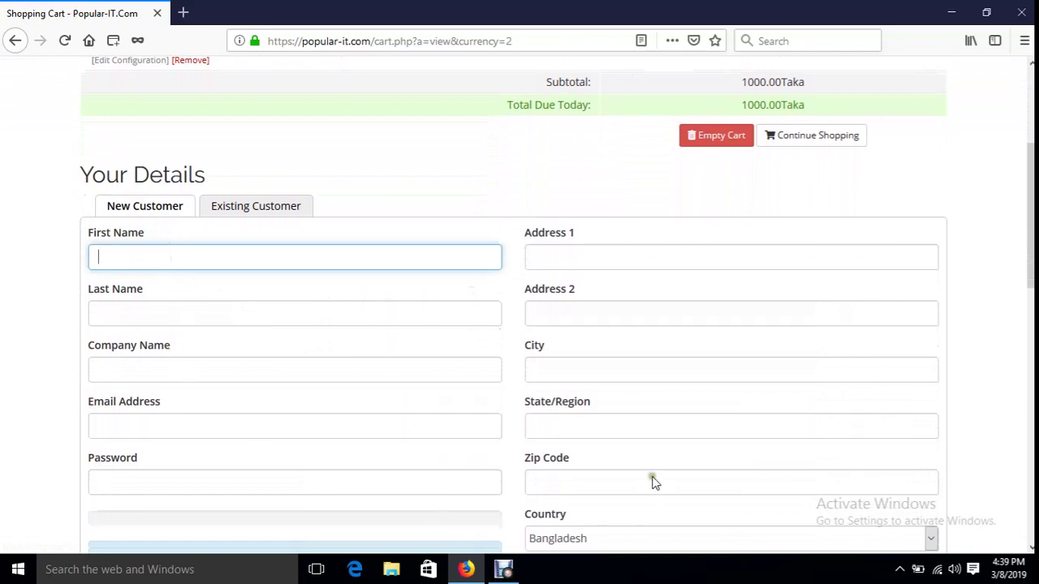
click(255, 208)
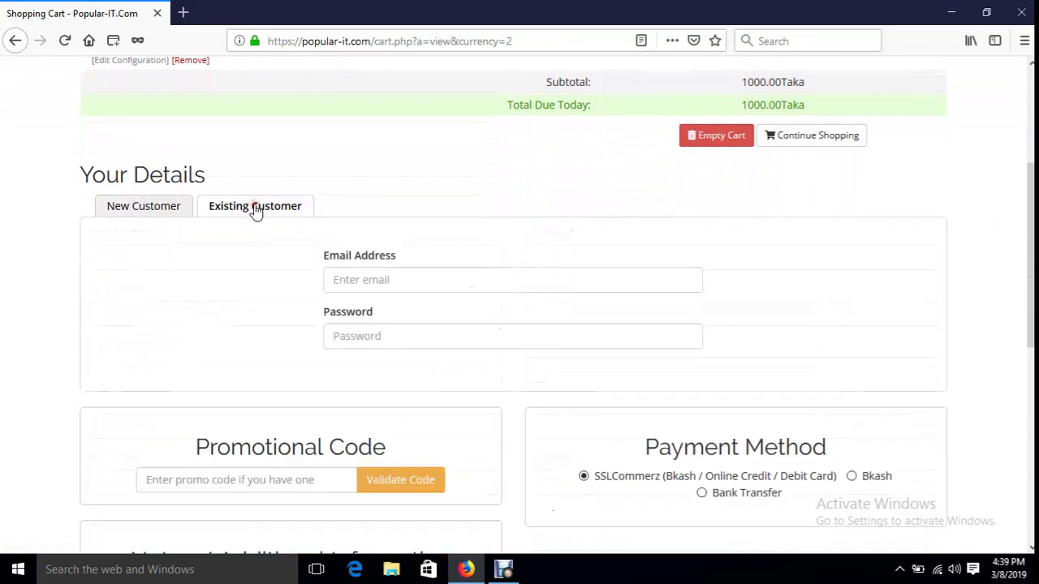
click(362, 277)
click(362, 276)
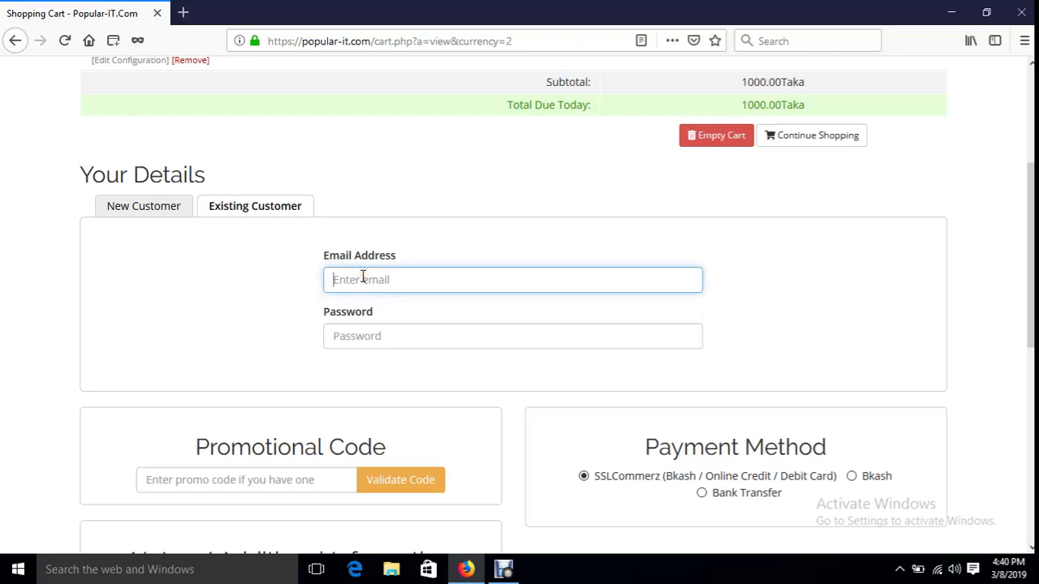
click(365, 339)
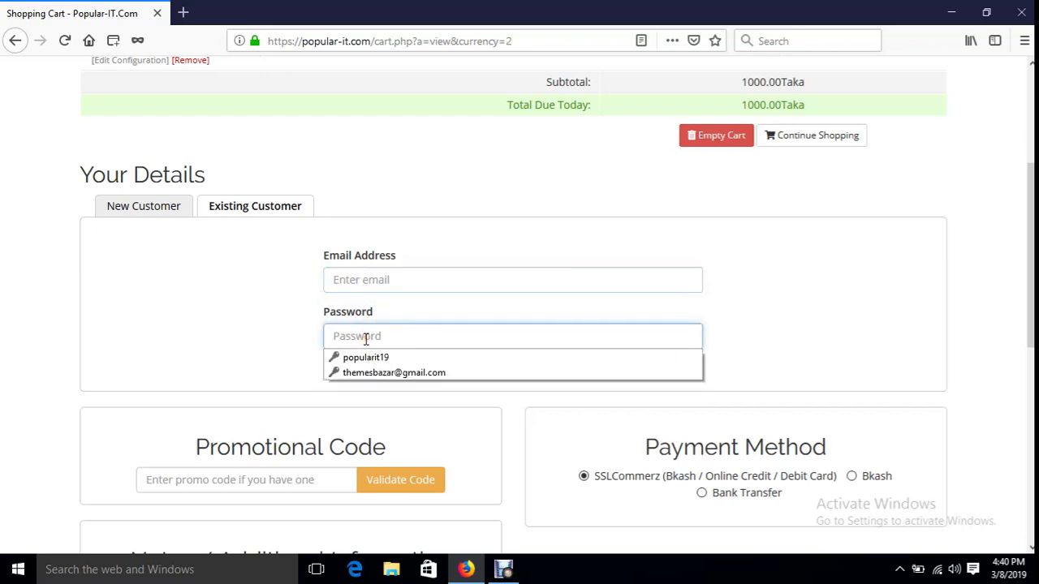
click(152, 205)
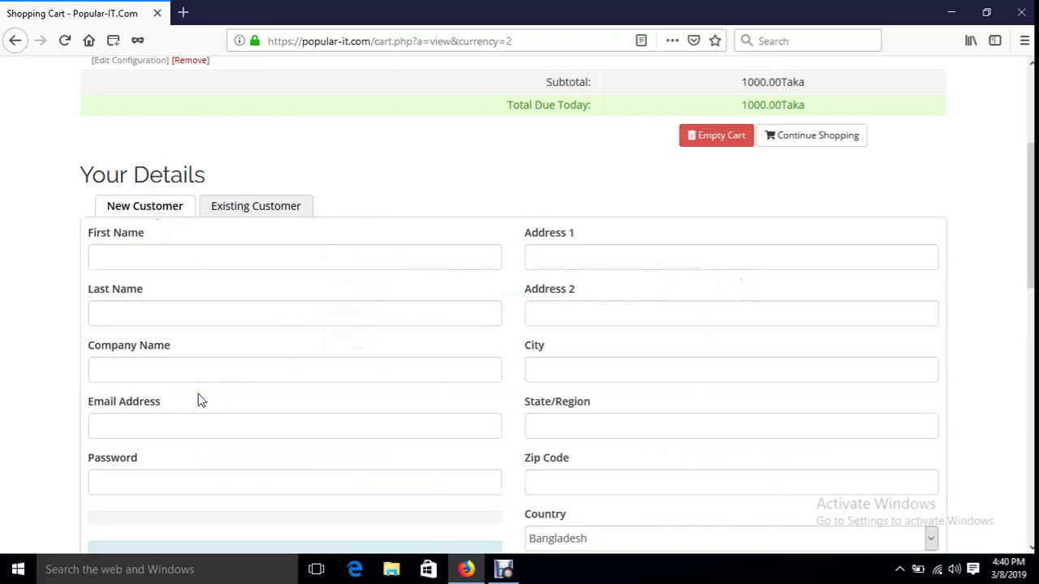
click(157, 256)
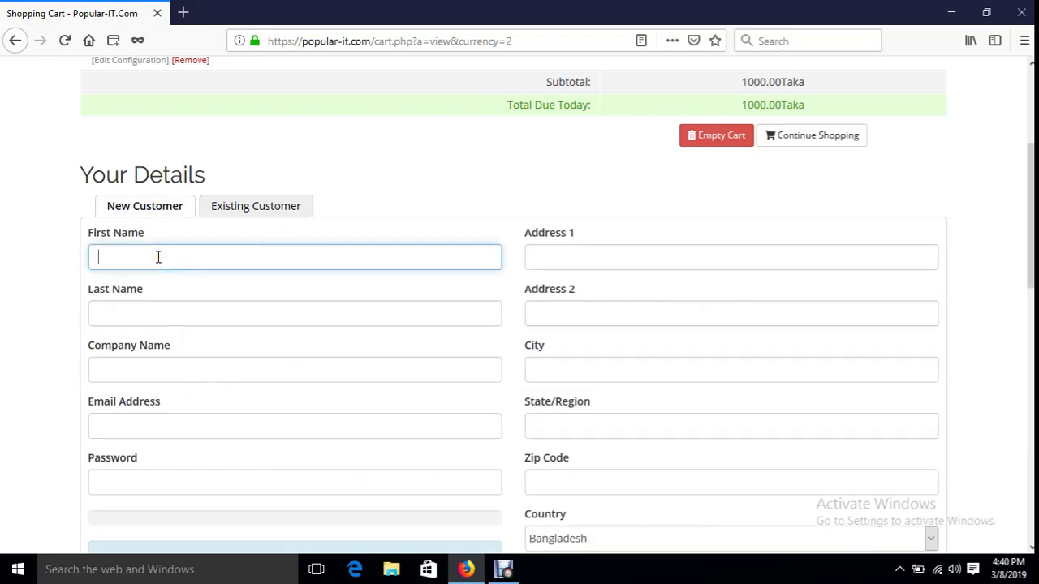
- Enter the customer's first name, last name and e-mail address in the new-customer form
text(Helal)
key(Tab)
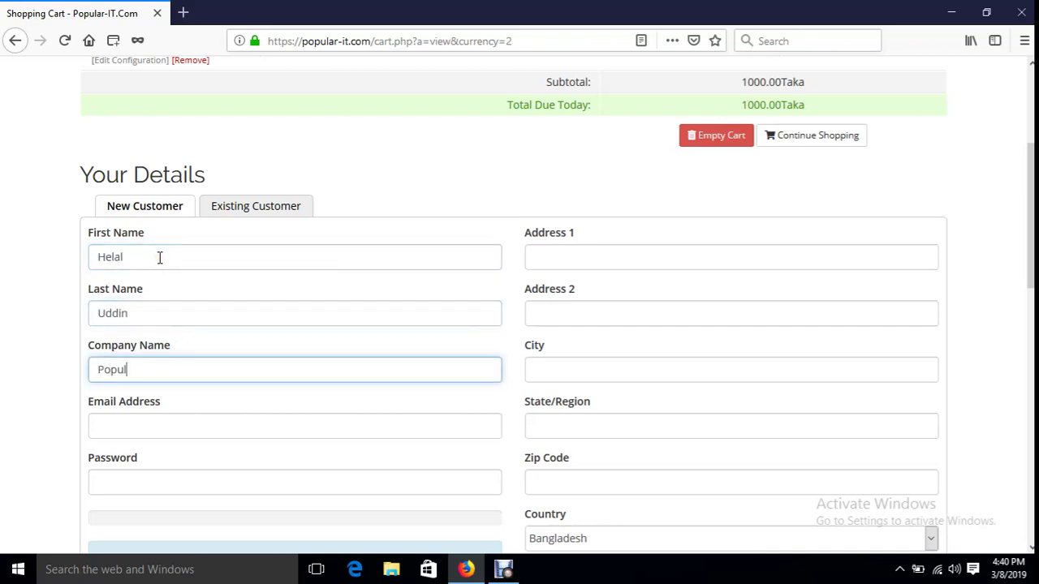
text(Popular IT)
key(Tab)
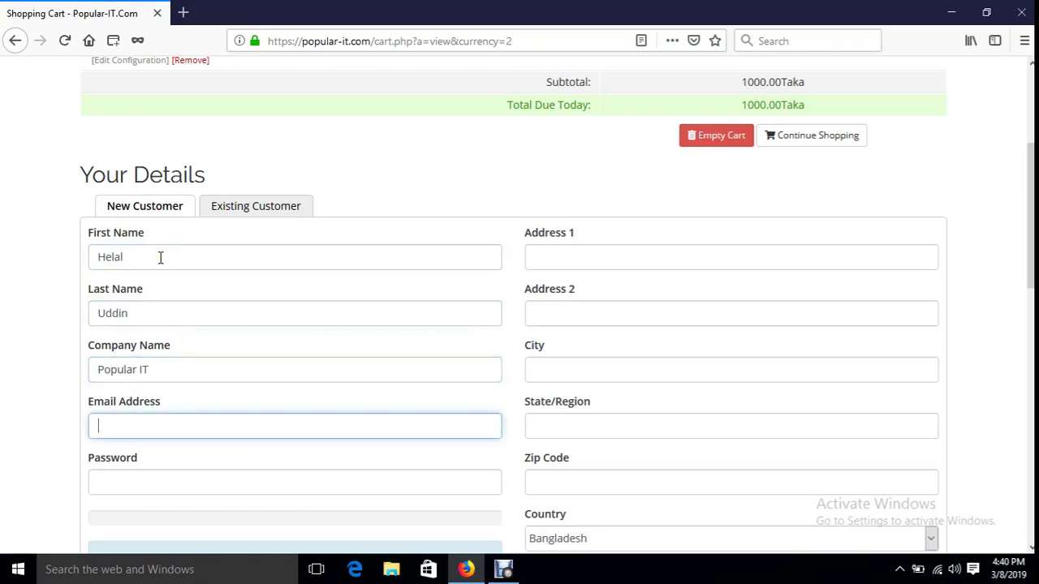
click(160, 257)
text(s)
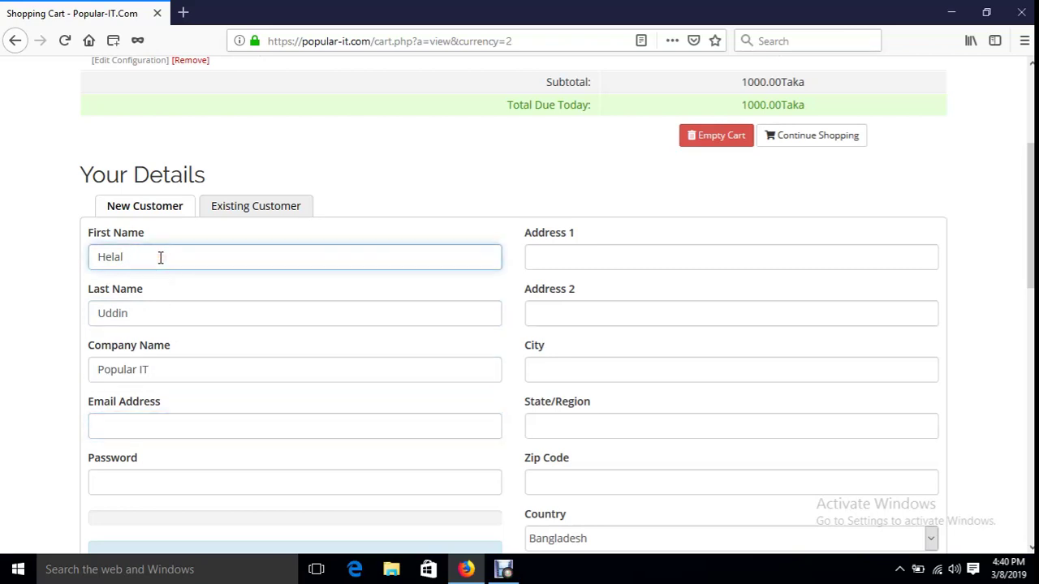
click(185, 419)
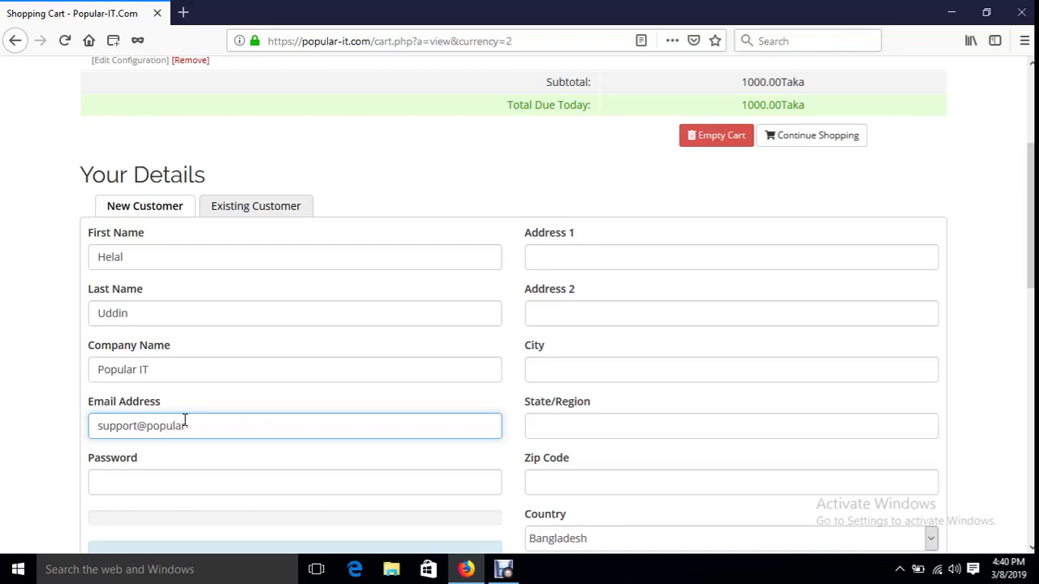
- Type the account password and its confirmation
key(Tab)
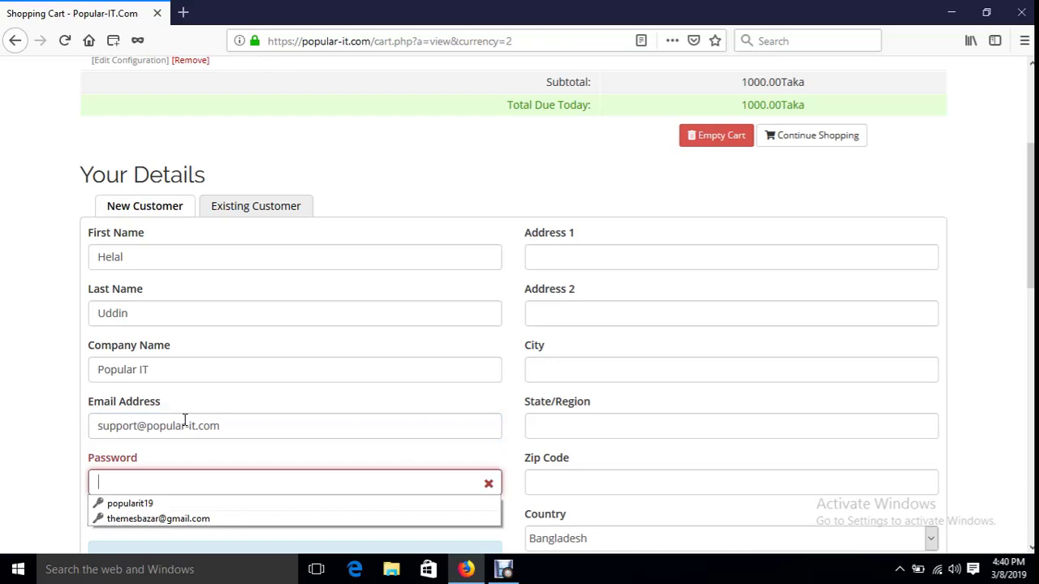
text(123)
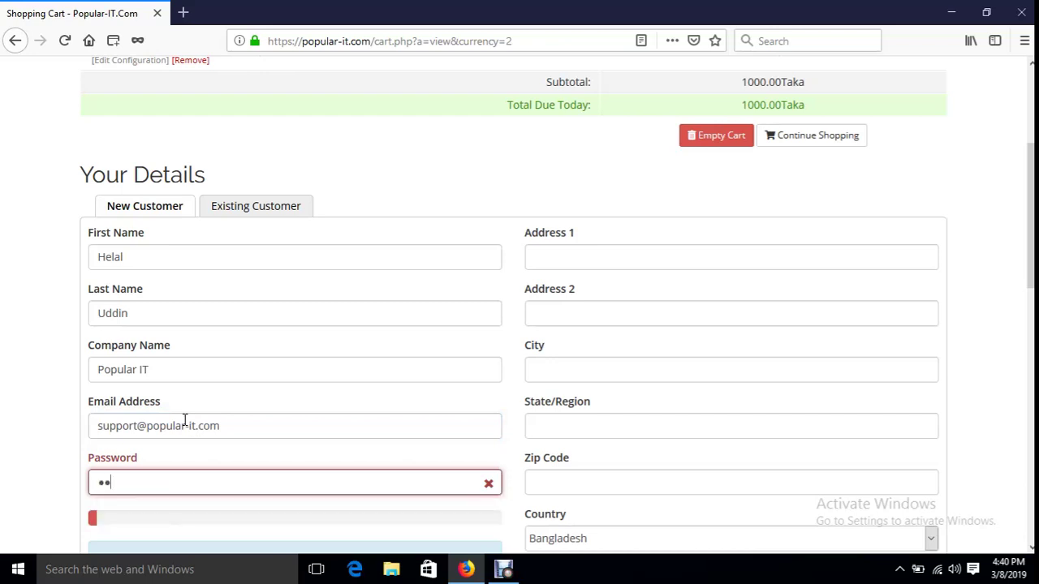
text(45678)
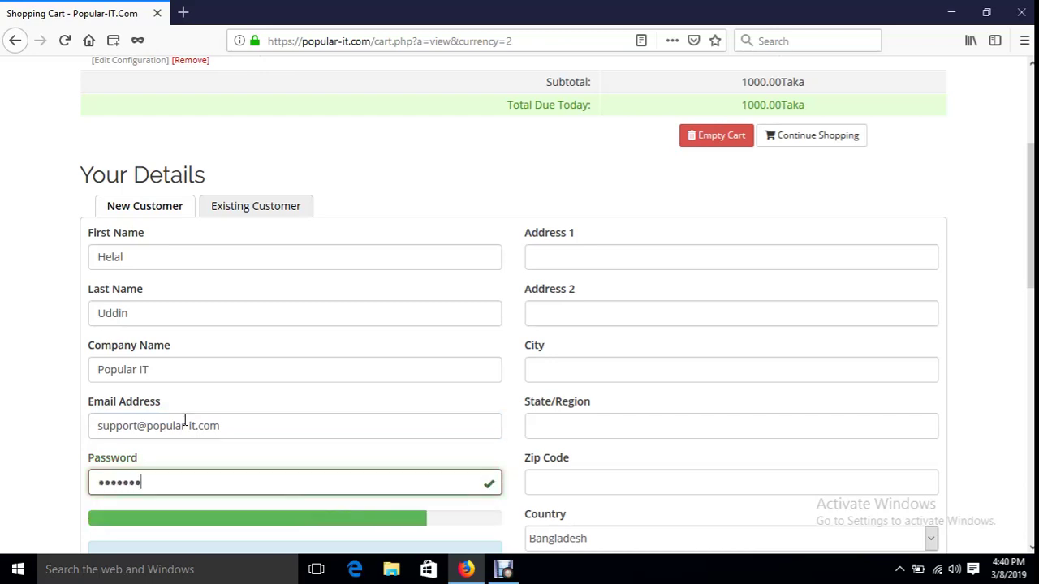
text(901234)
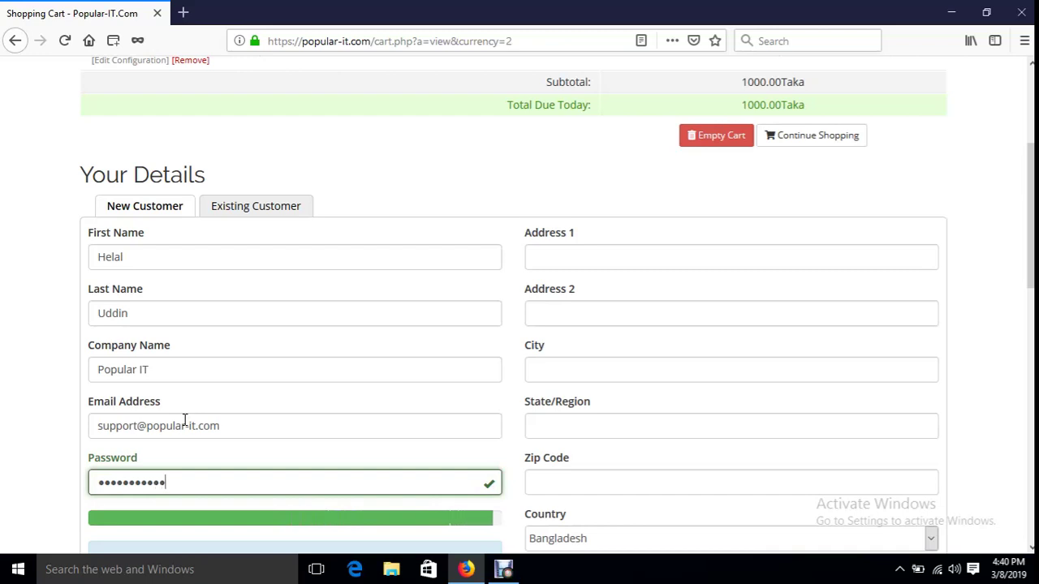
scroll(185, 420, down, 3)
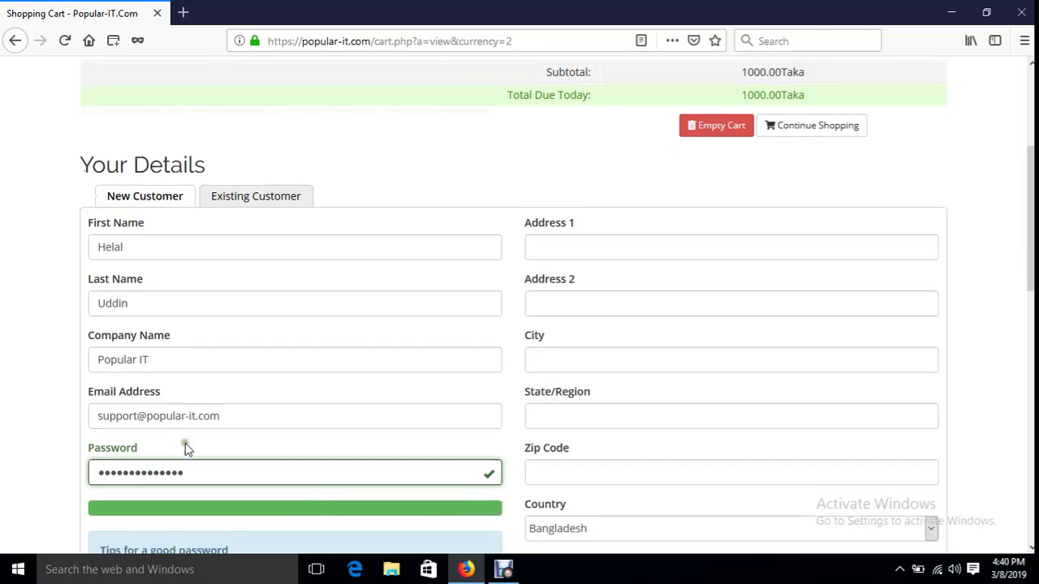
click(217, 439)
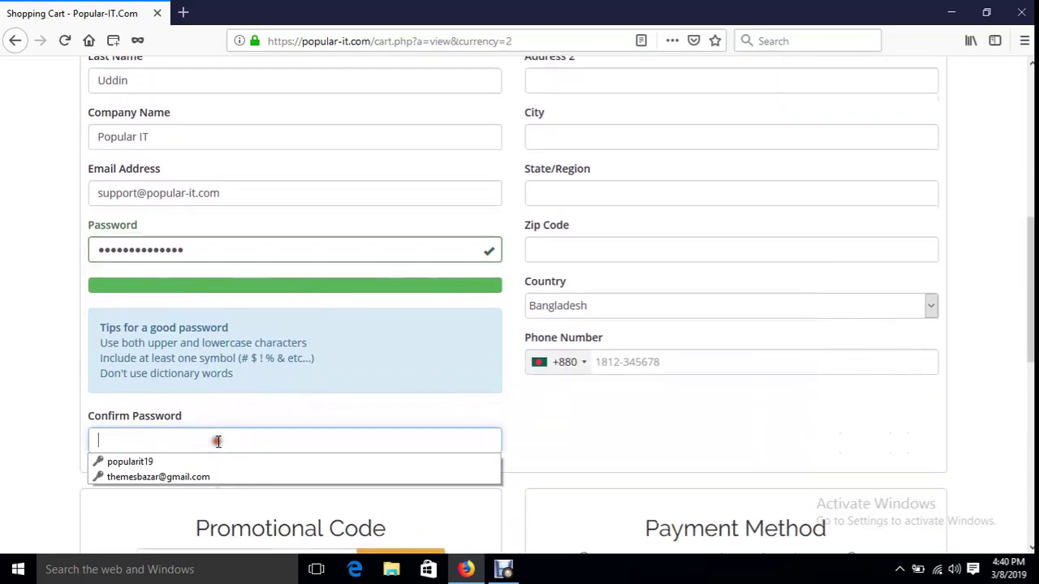
text(•)
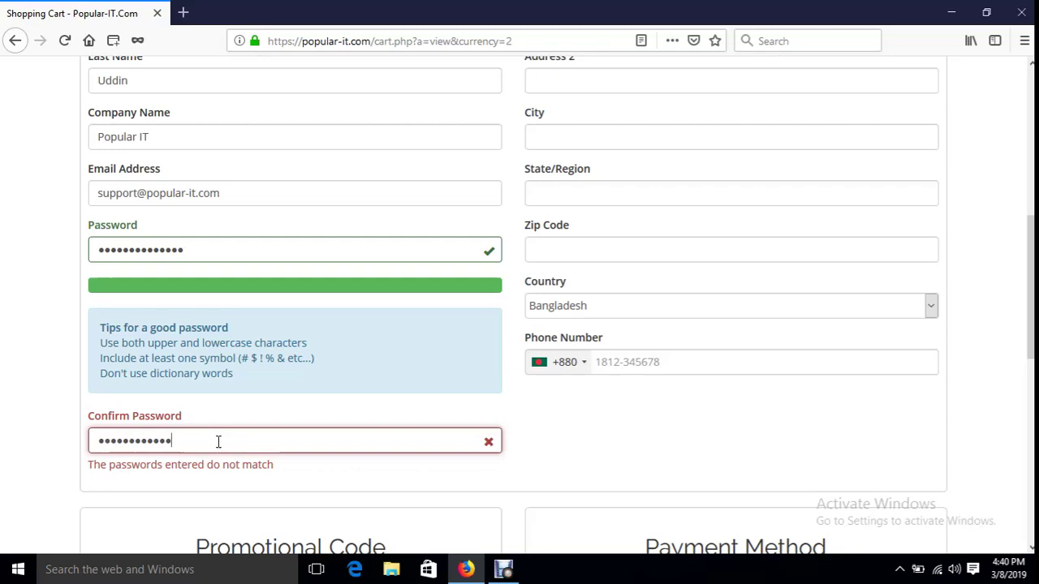
text(••)
scroll(250, 413, up, 1)
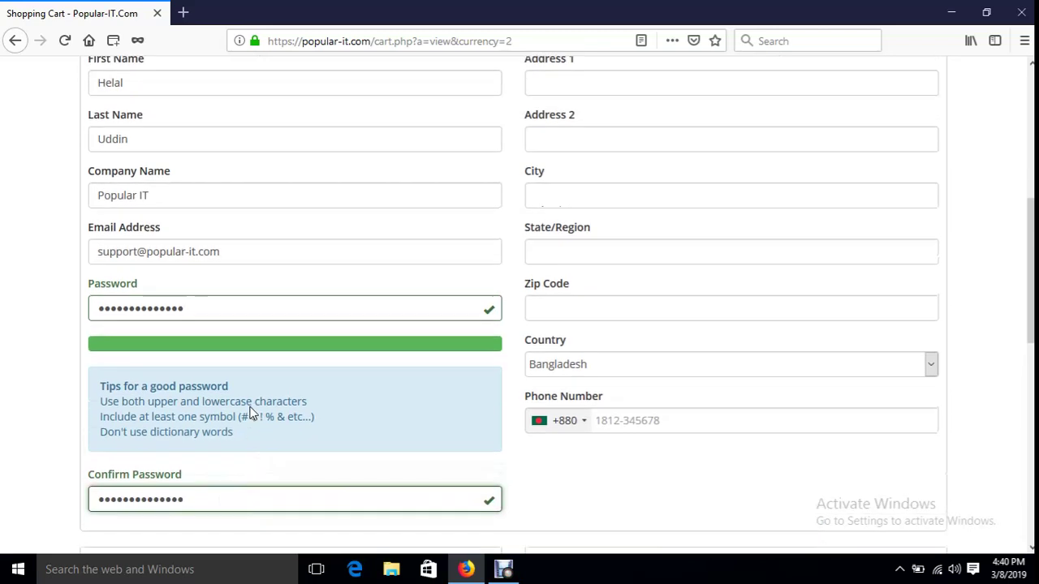
scroll(250, 412, up, 2)
- Fill in the customer's address line, with Dhaka as City and State/Region
click(607, 174)
text(Dhaka)
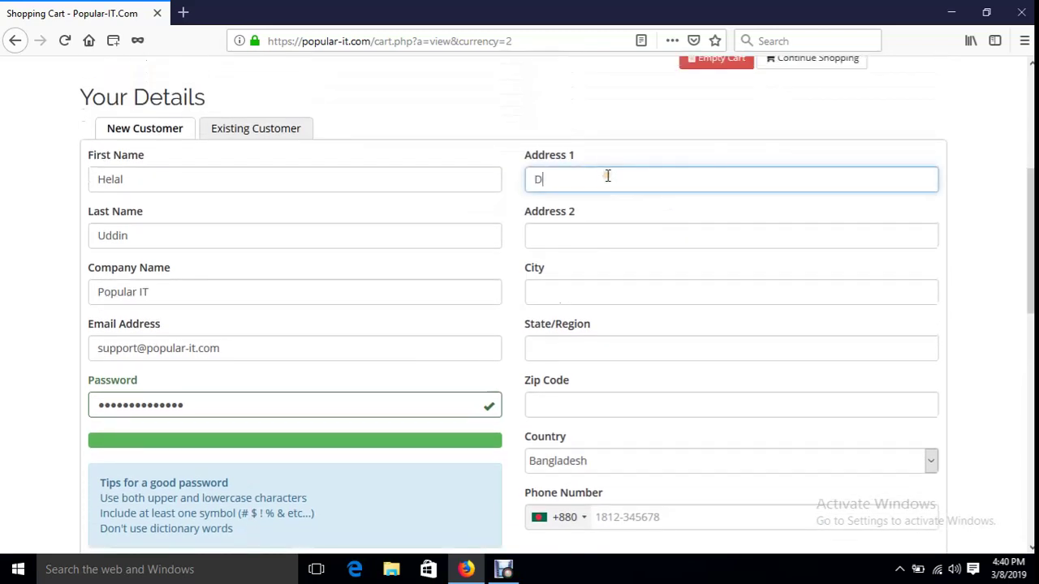
key(Tab)
key(Tab)
text(Dhaka)
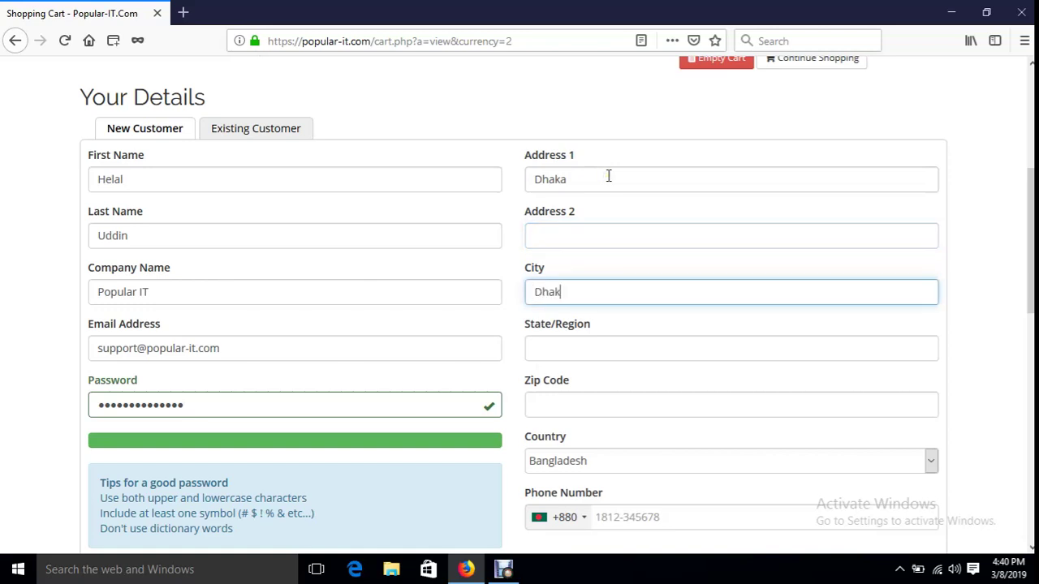
key(Tab)
click(608, 177)
text(Dha)
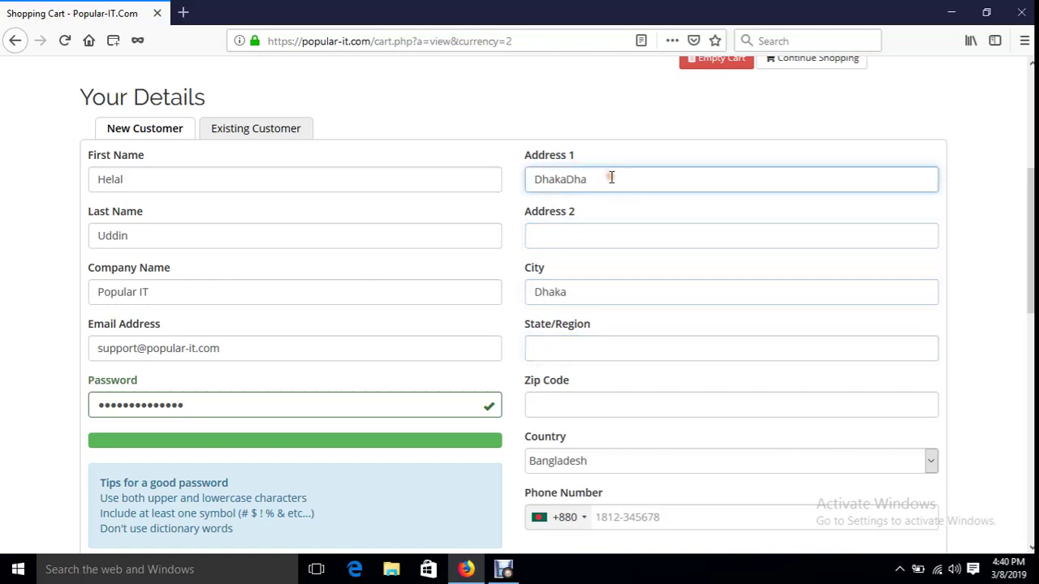
key(BackSpace)
key(BackSpace)
key(BackSpace)
click(577, 339)
text(Dhaka)
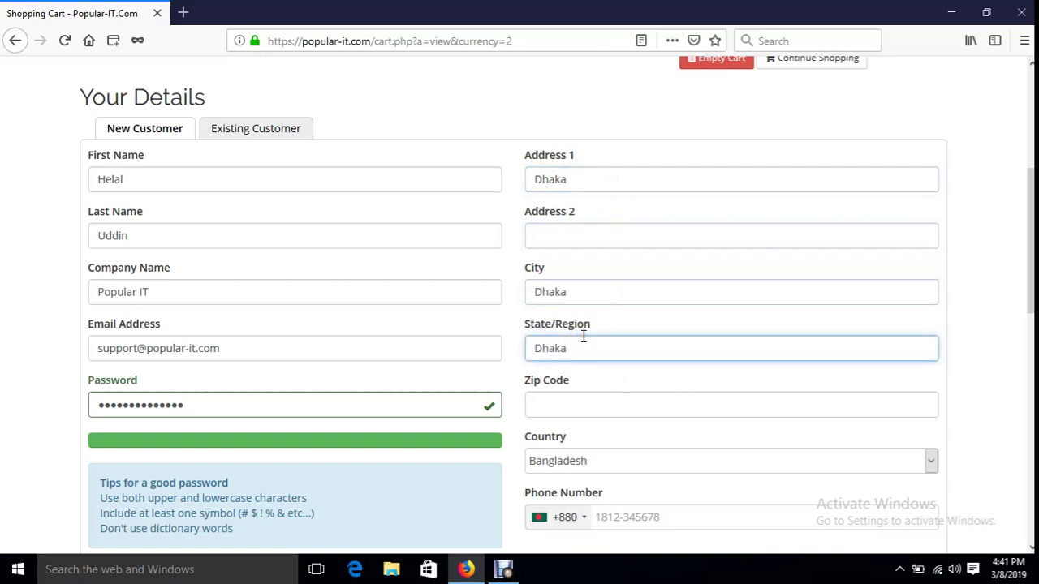
key(Tab)
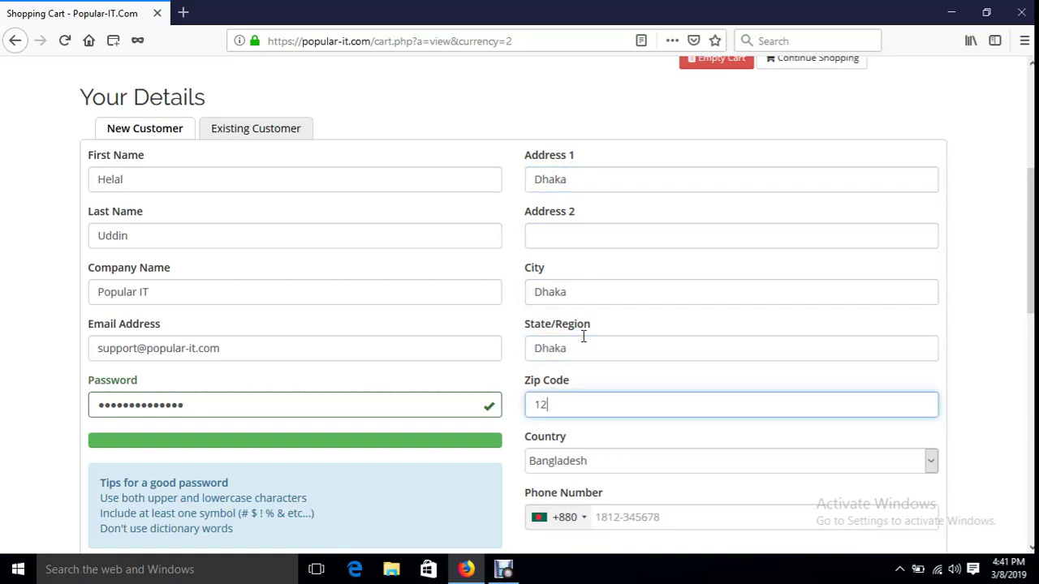
- Begin entering the contact phone number
scroll(593, 359, down, 3)
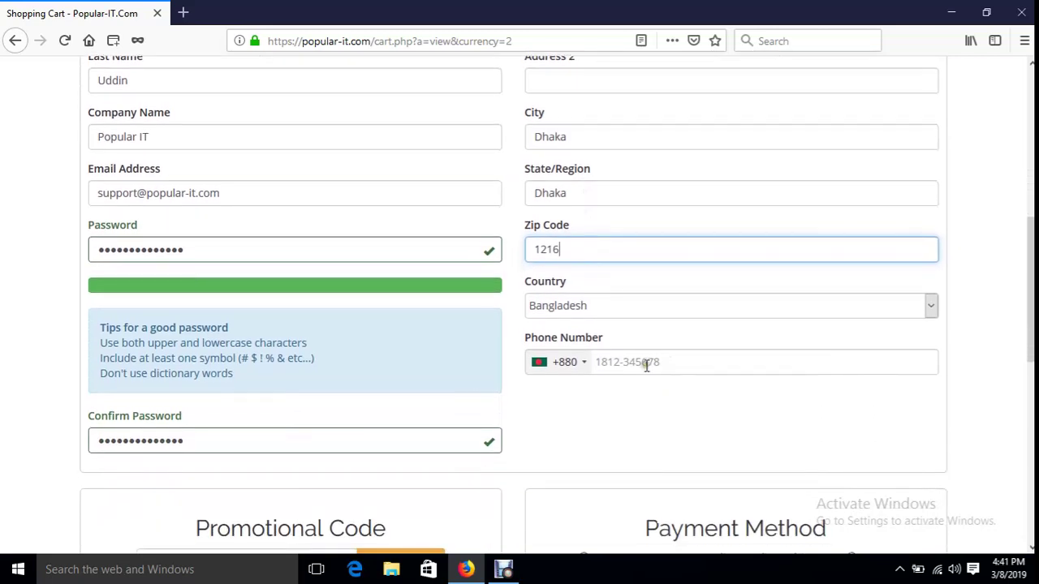
click(642, 363)
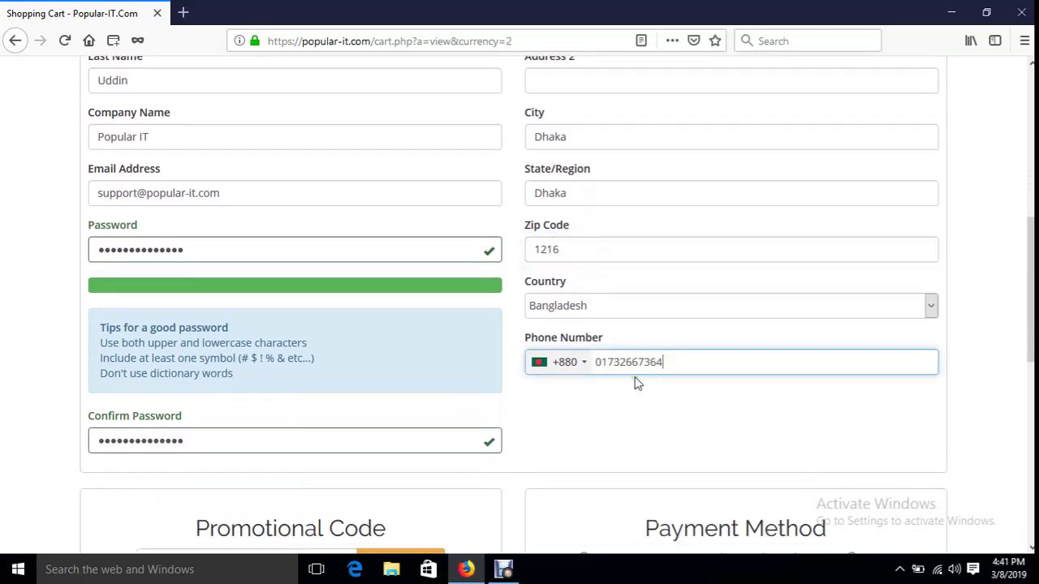
- Scroll down to the Promotional Code section and place the cursor in its box
scroll(621, 378, down, 5)
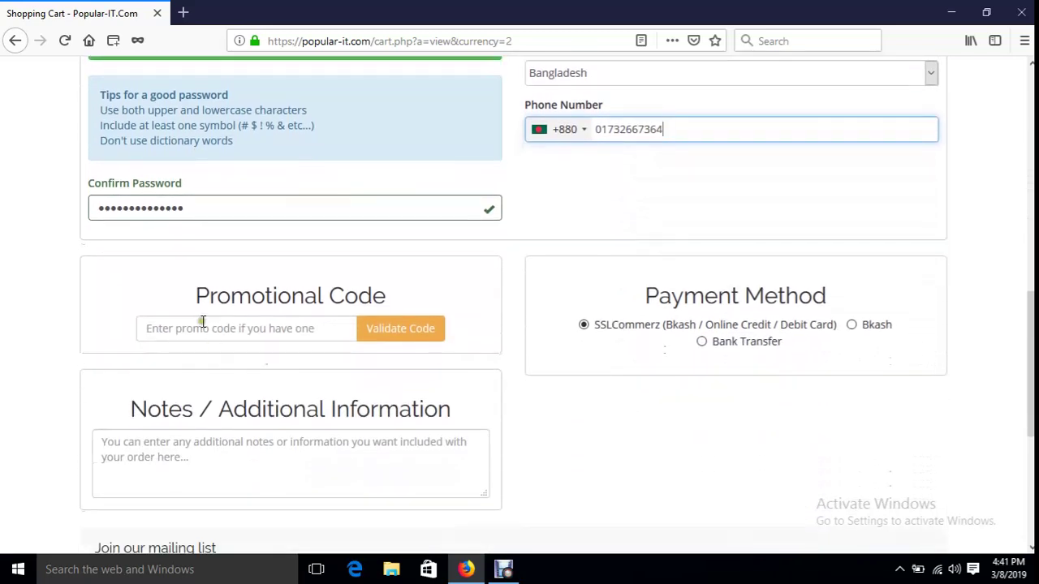
double_click(298, 303)
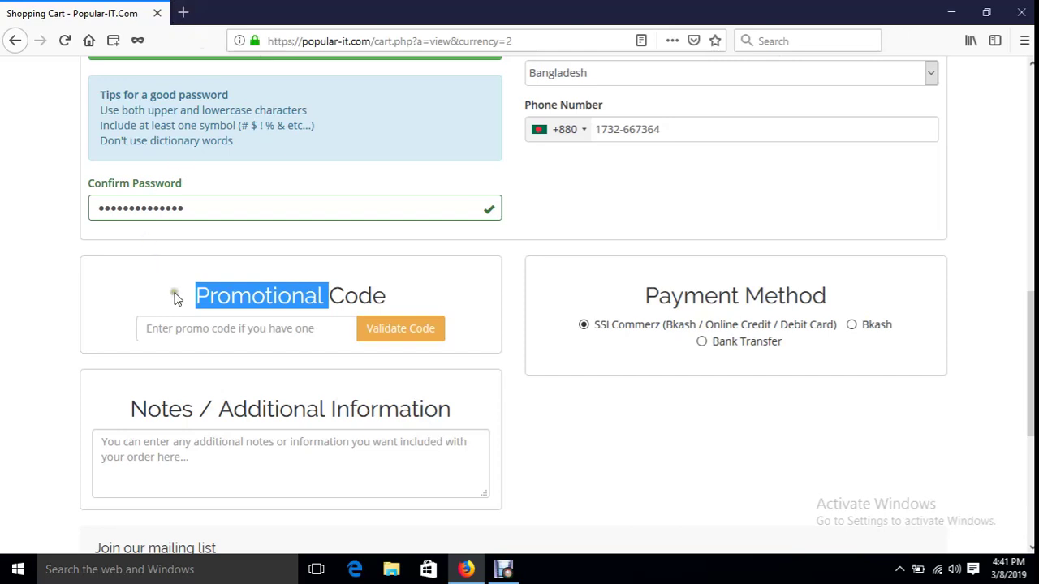
click(193, 328)
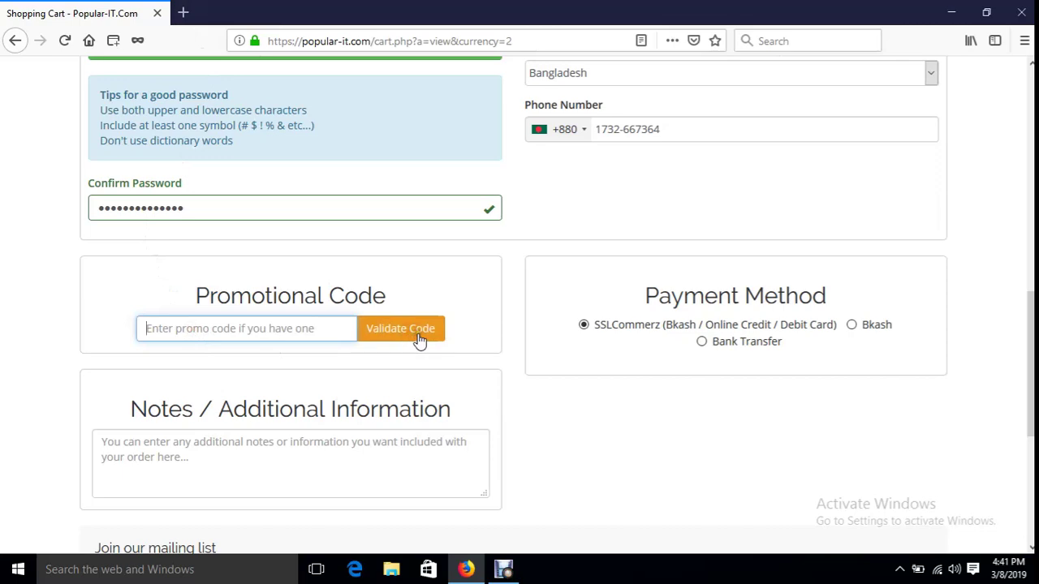
scroll(379, 347, up, 8)
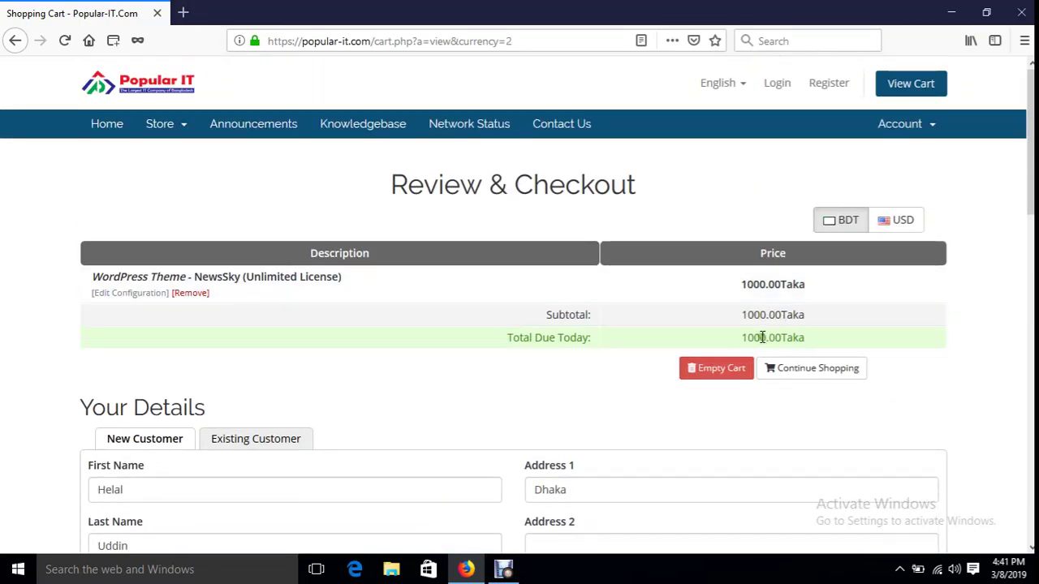
scroll(761, 337, down, 8)
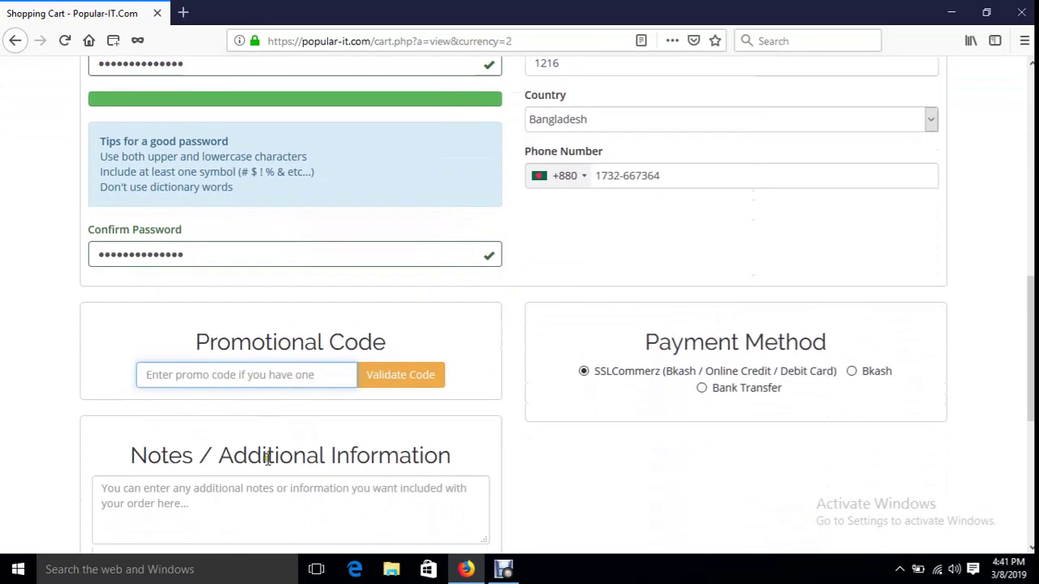
scroll(268, 459, down, 2)
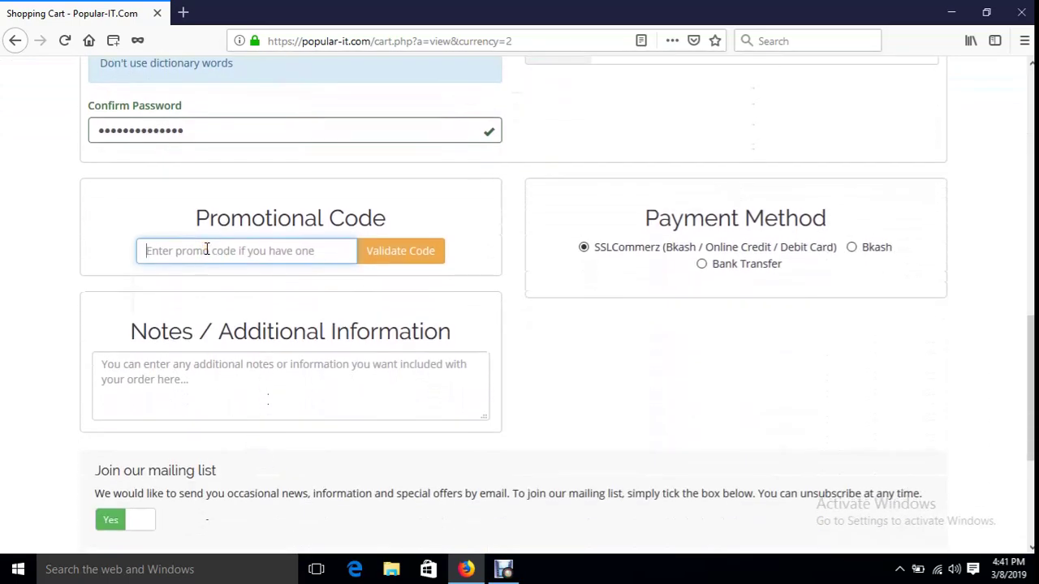
- Validate promo code march26 and decline Firefox's offer to save the login
text(march26)
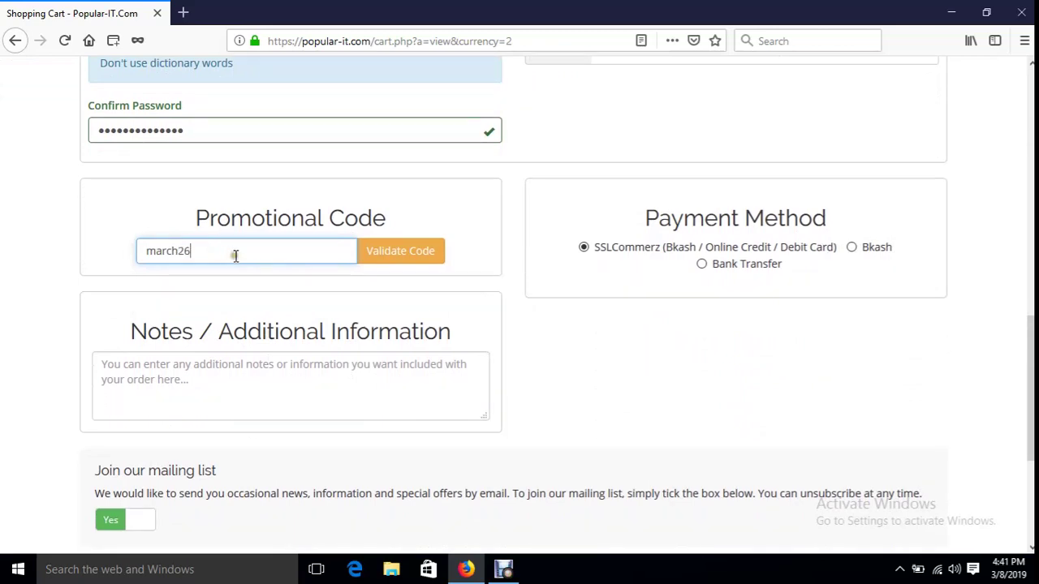
click(398, 267)
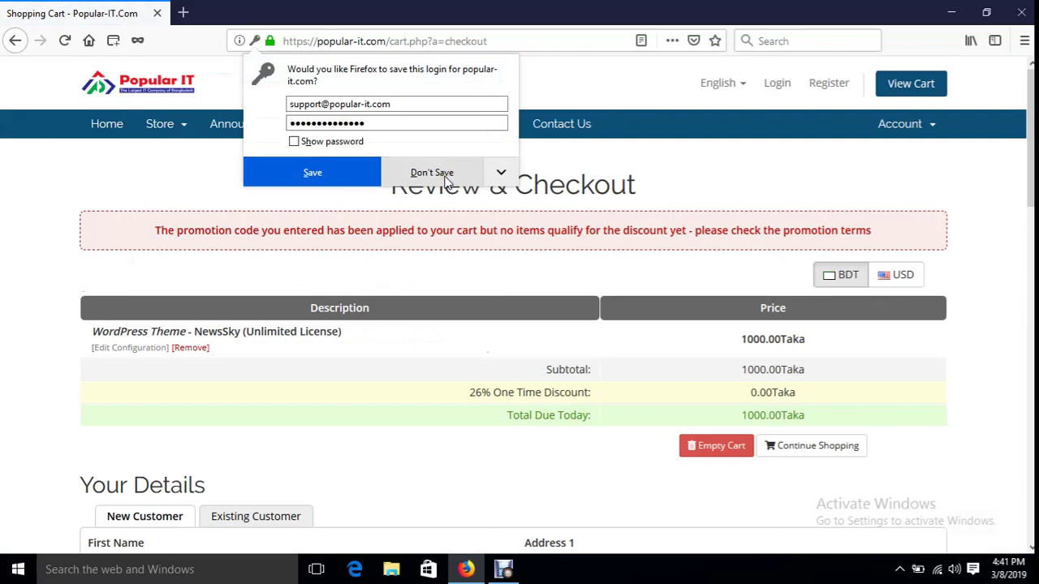
click(443, 175)
- Review the cart, where the 26% One Time Discount takes off 0.00 Taka
scroll(406, 475, down, 5)
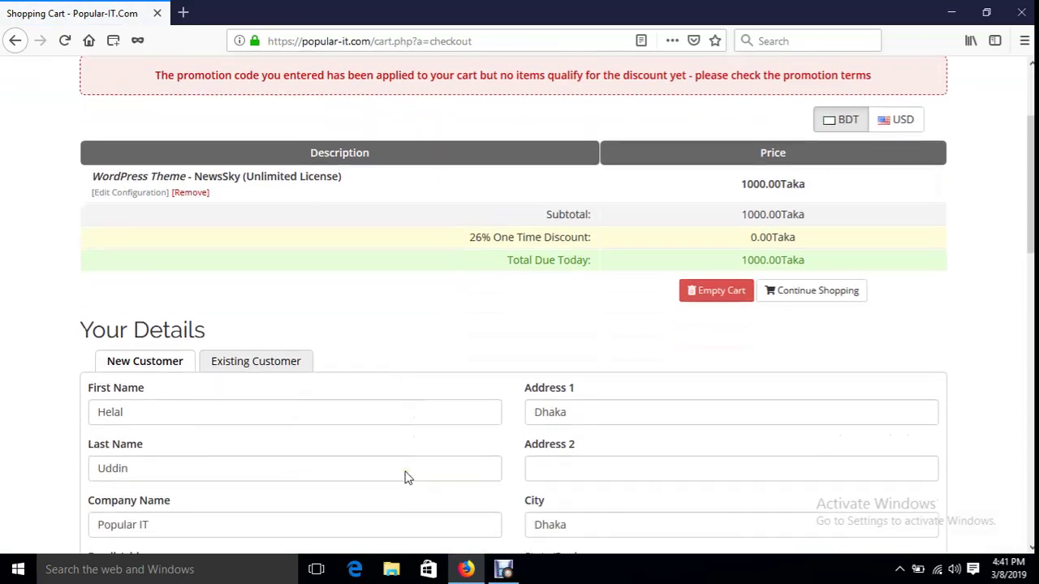
scroll(404, 468, down, 5)
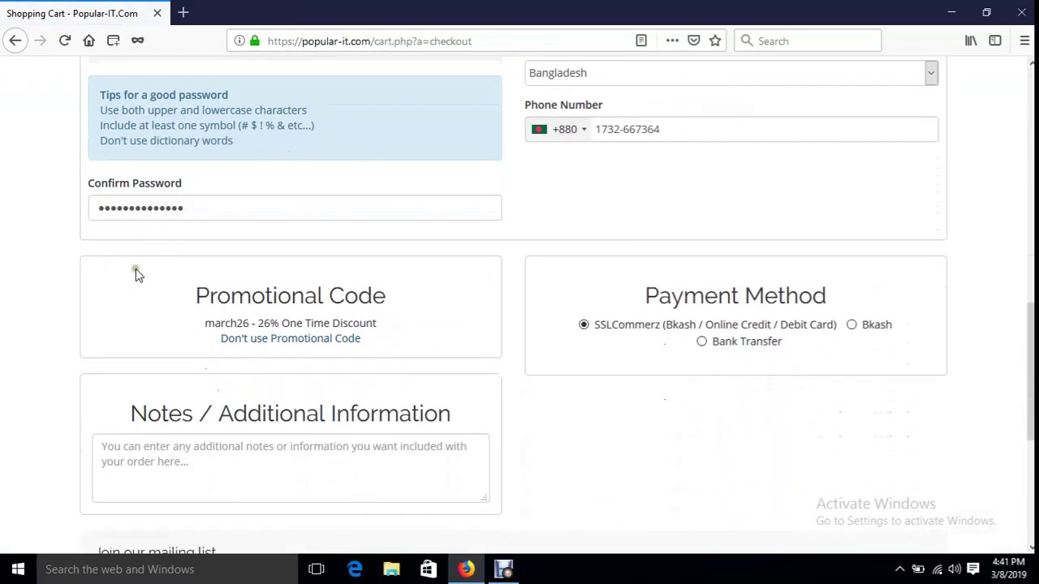
scroll(179, 442, down, 1)
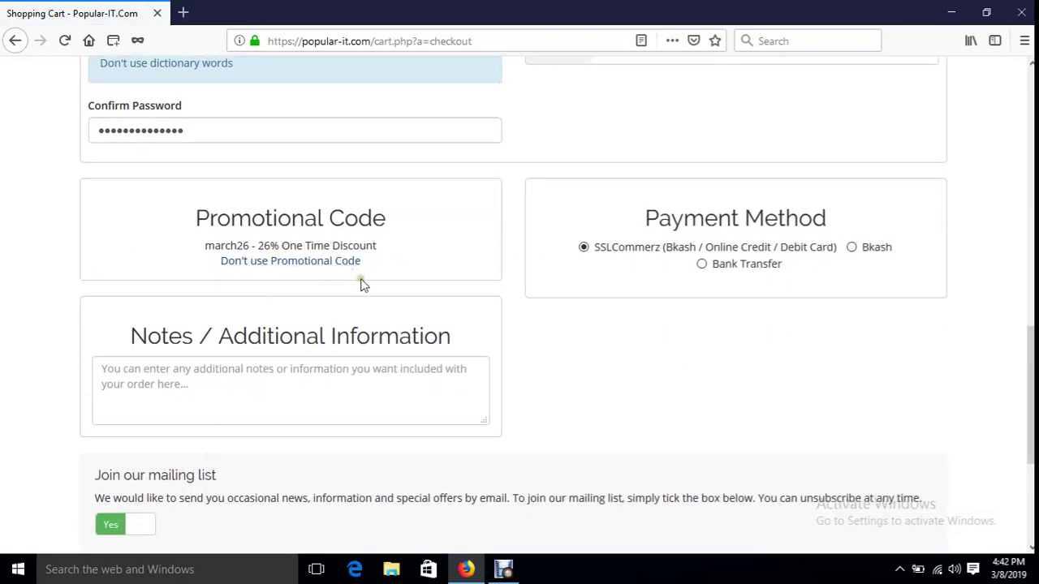
scroll(361, 280, up, 10)
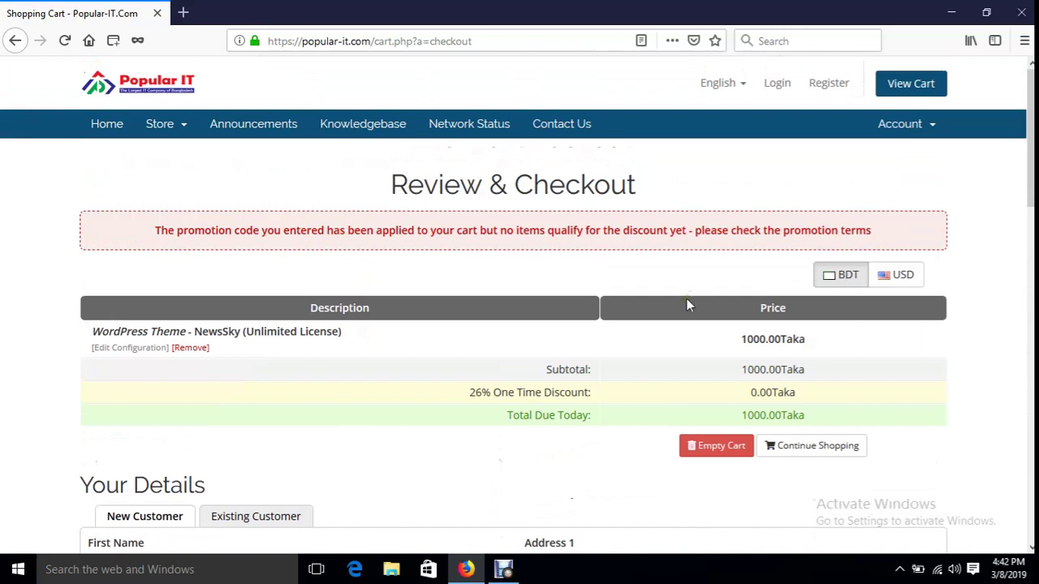
drag(228, 331, 329, 339)
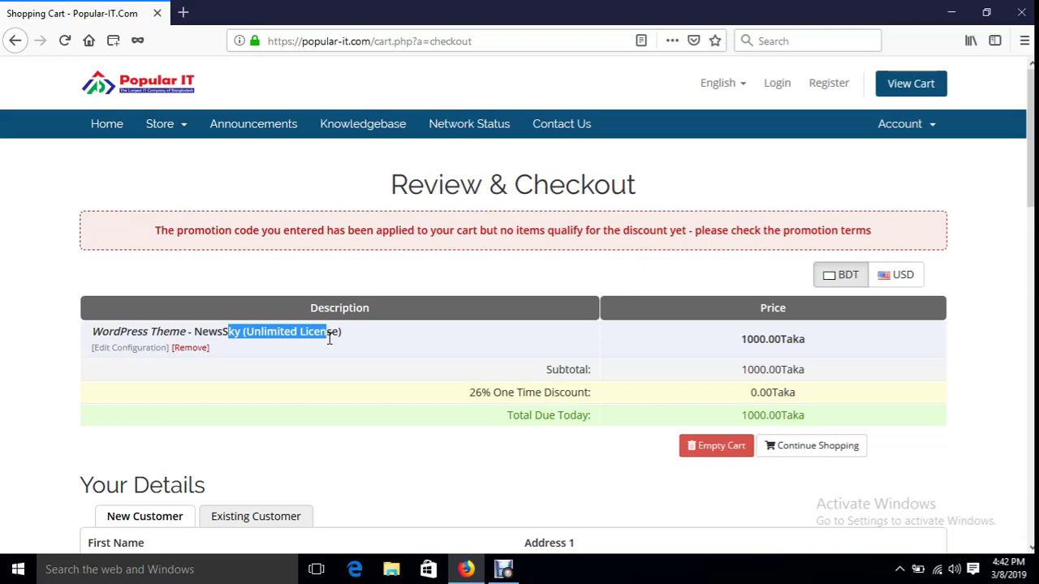
scroll(401, 389, down, 10)
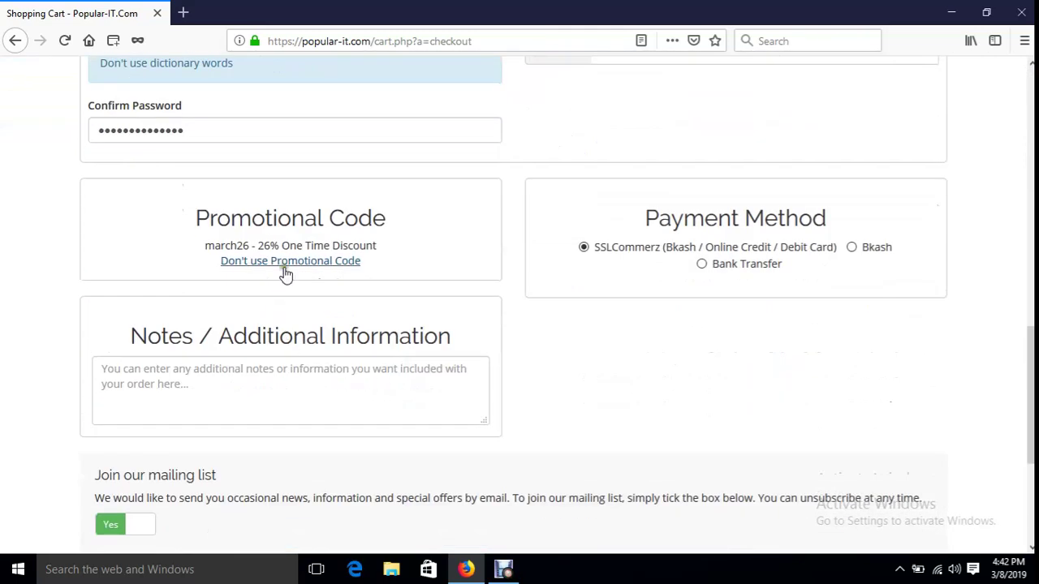
- Remove the promo code from the NewsSky order
click(309, 262)
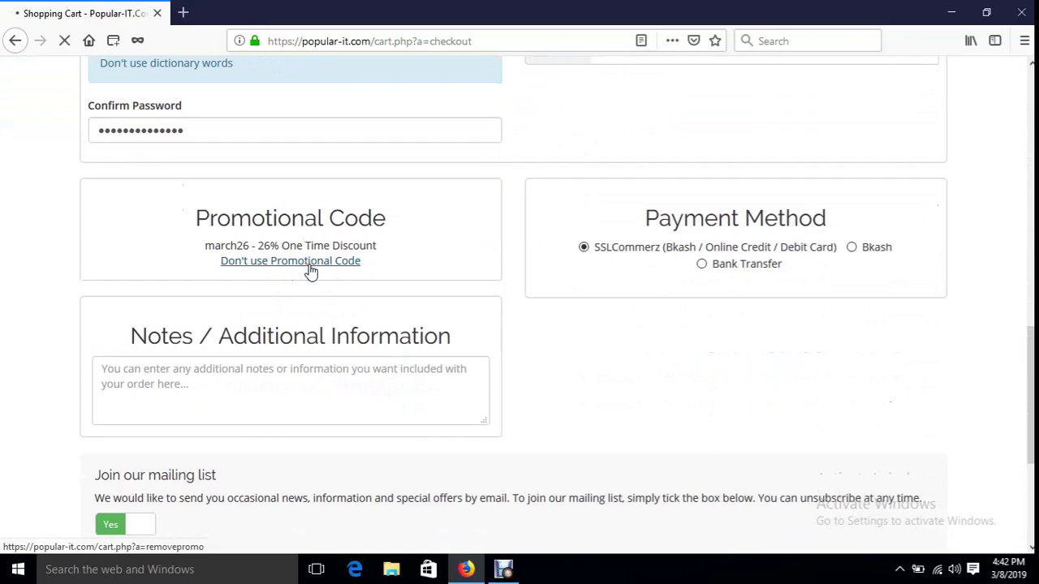
scroll(310, 364, down, 10)
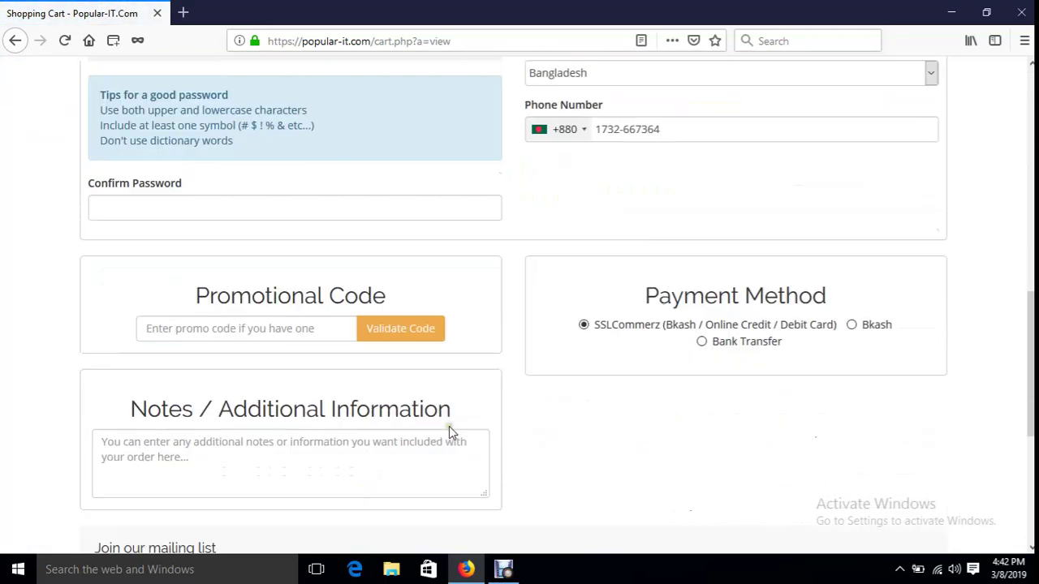
click(271, 330)
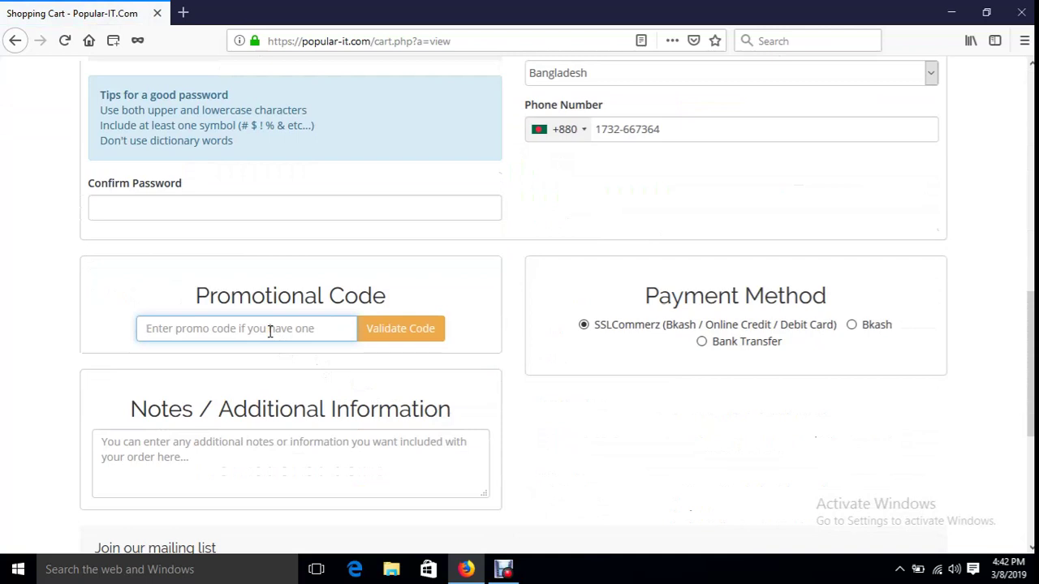
scroll(270, 330, up, 5)
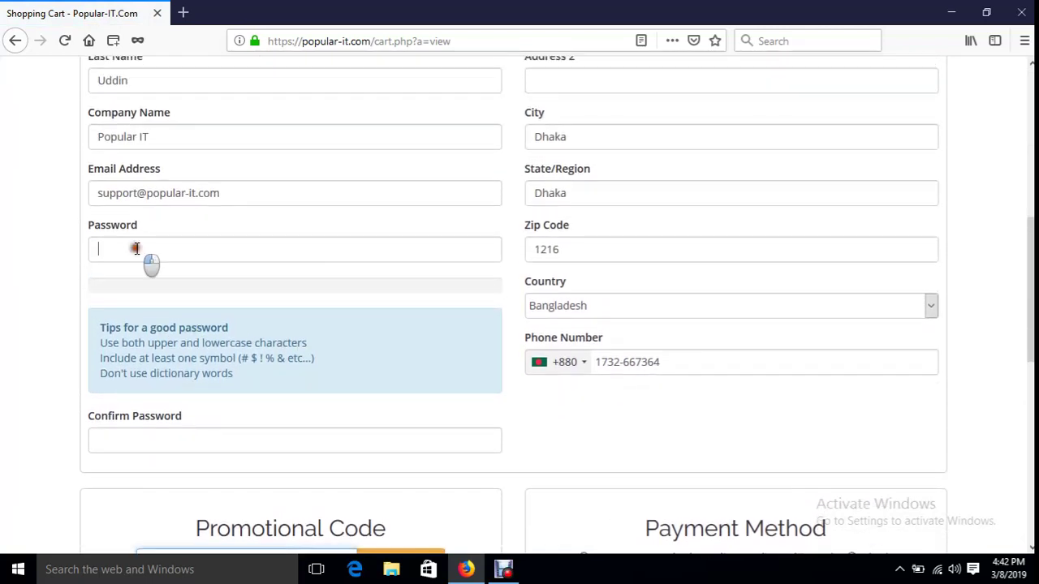
- Re-enter the account password and a matching confirmation
click(137, 248)
text(123456)
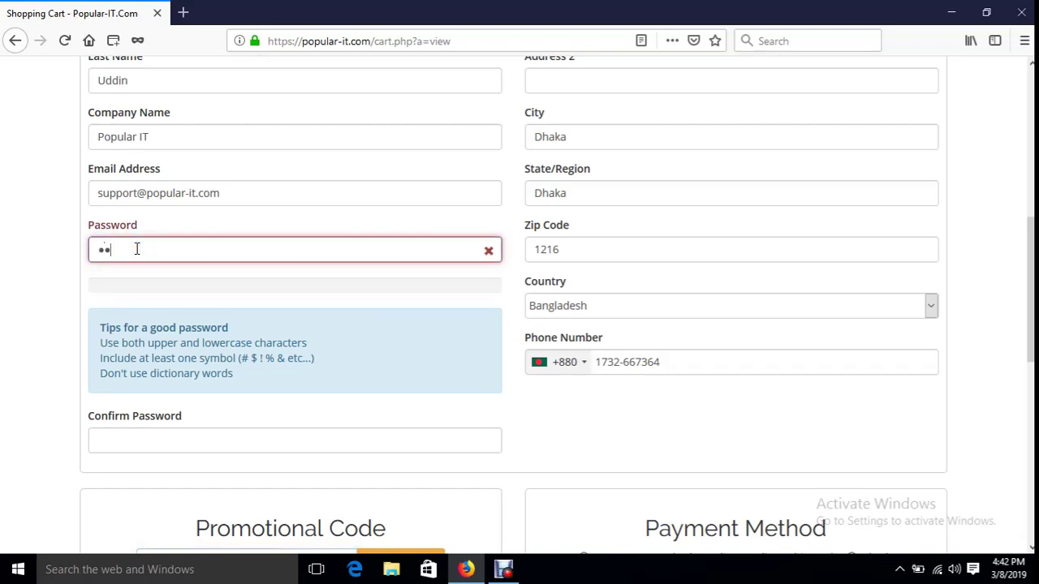
text(78)
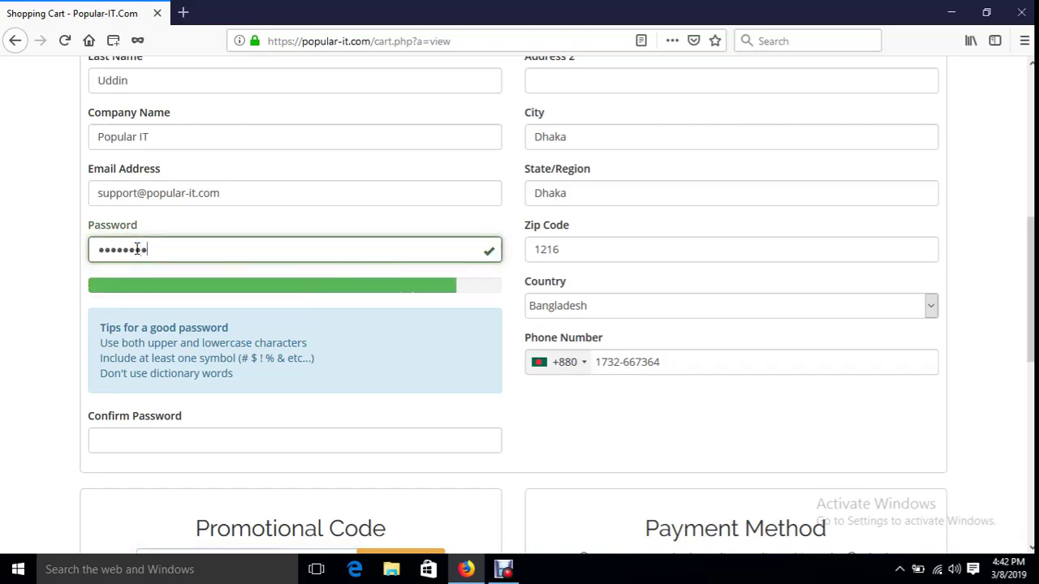
text(90!@#)
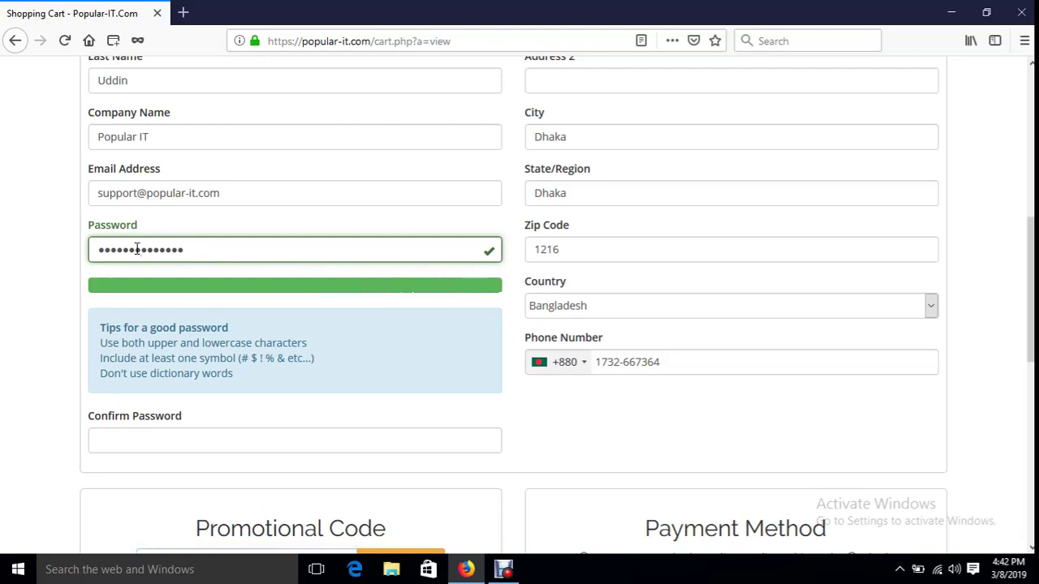
click(148, 433)
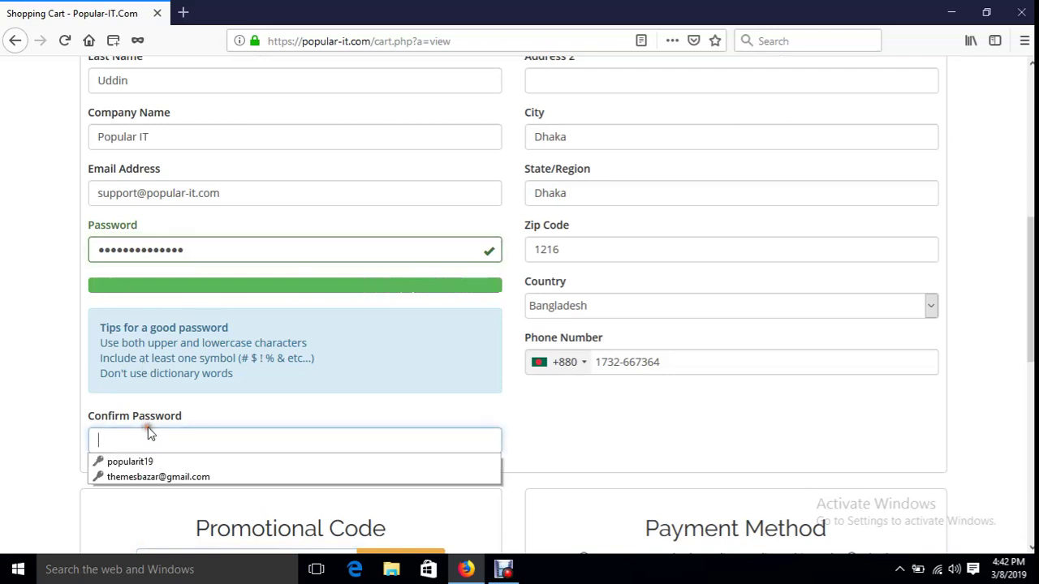
text(123)
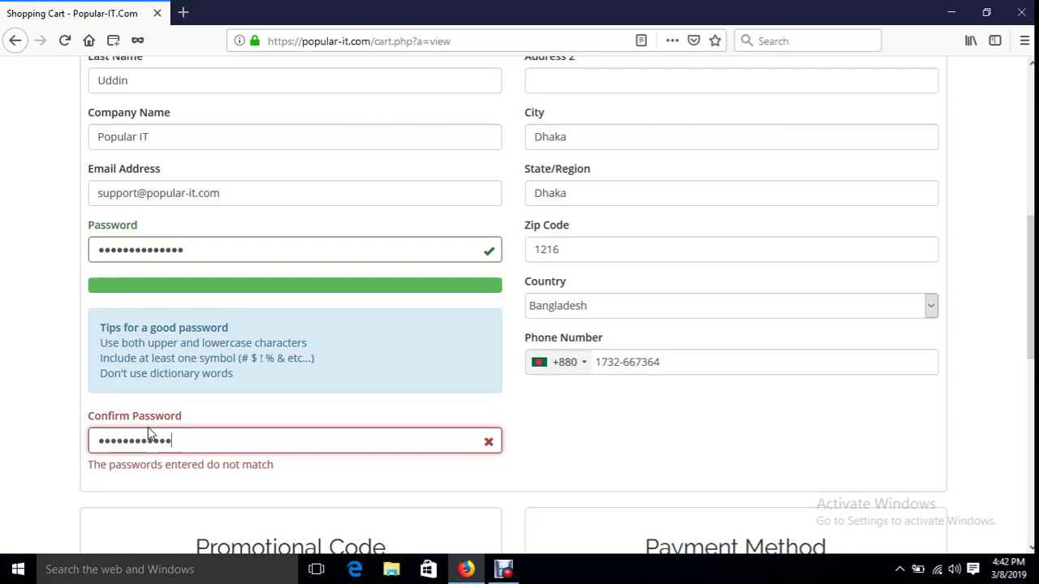
text(@#)
scroll(353, 448, down, 3)
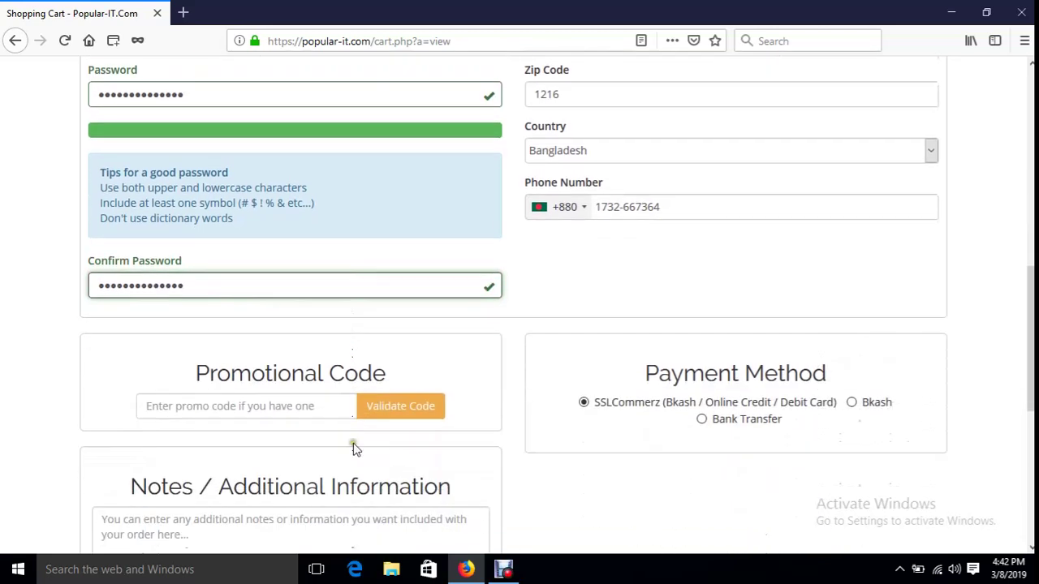
scroll(353, 448, down, 2)
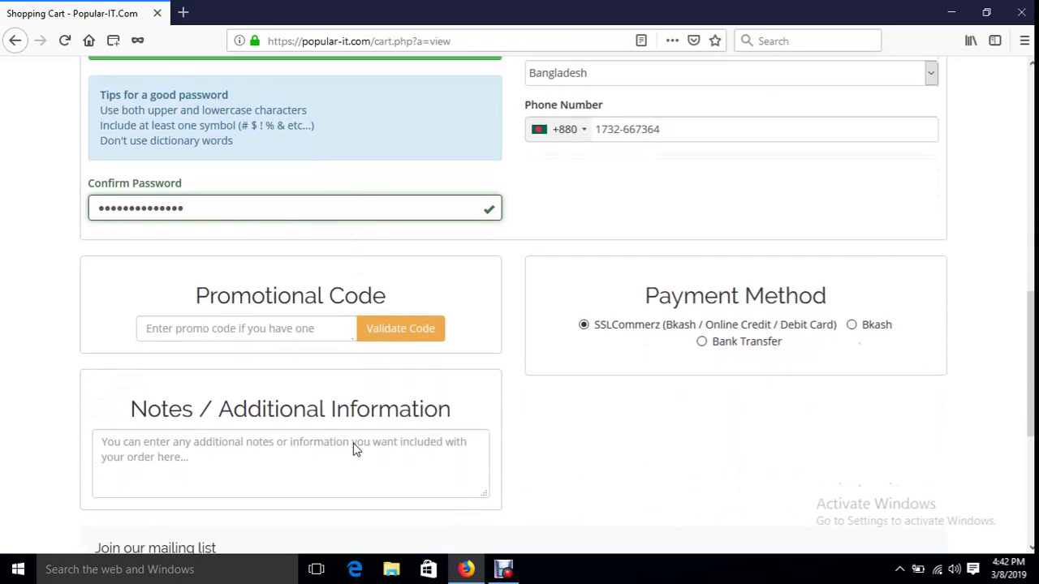
scroll(452, 371, down, 4)
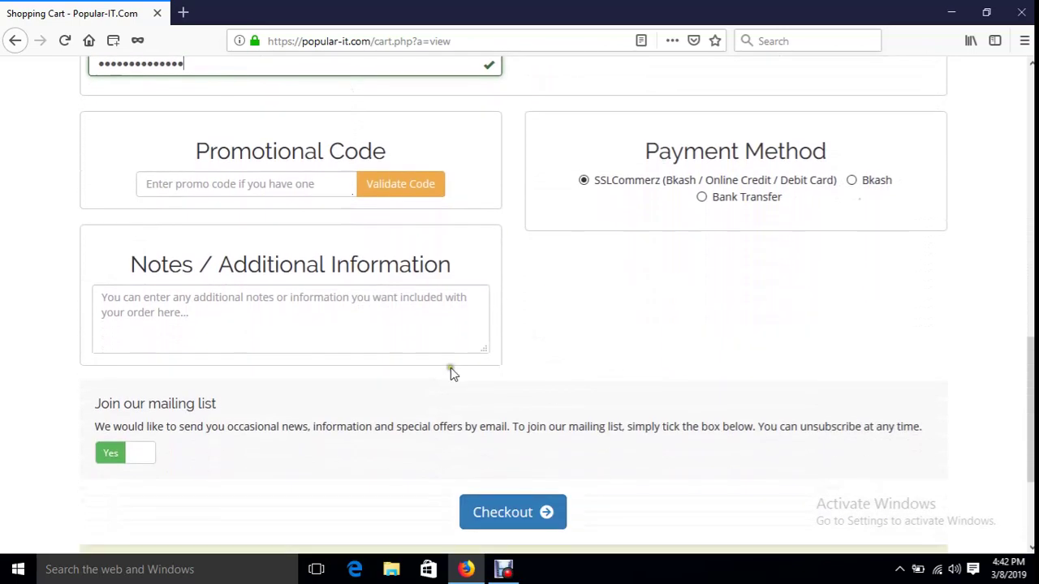
scroll(306, 360, up, 15)
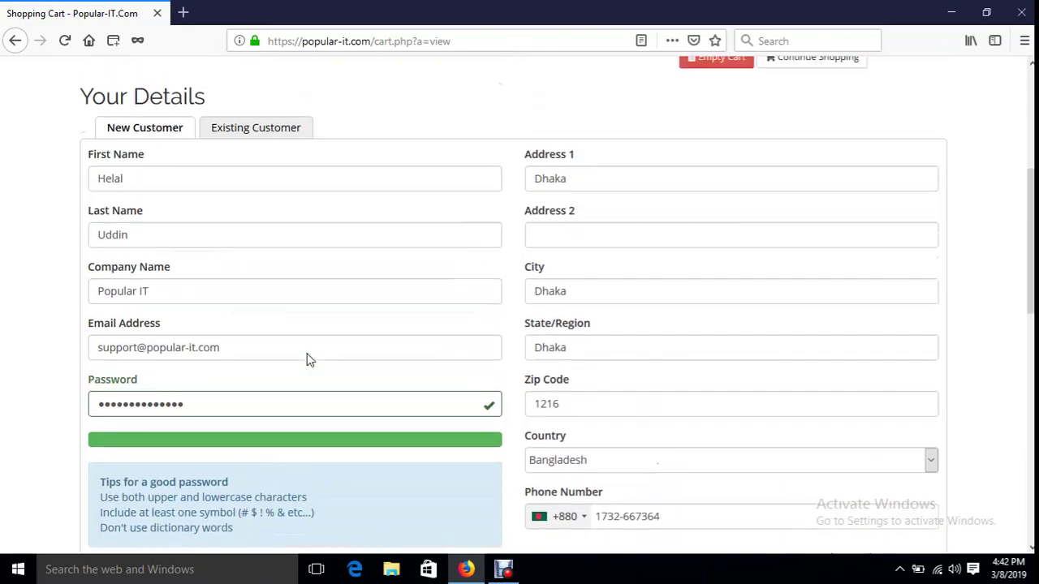
scroll(641, 391, down, 4)
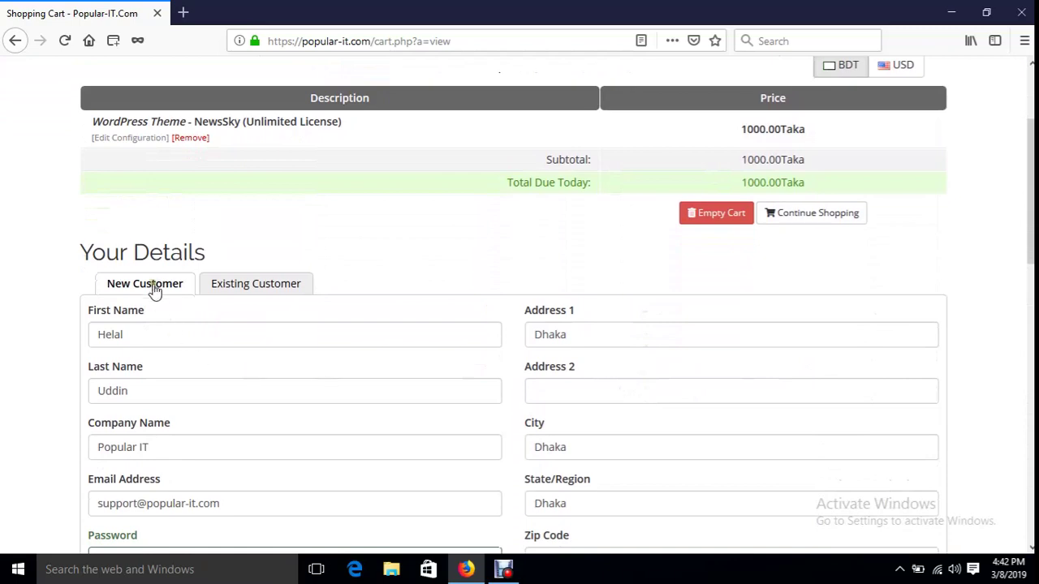
scroll(185, 334, down, 4)
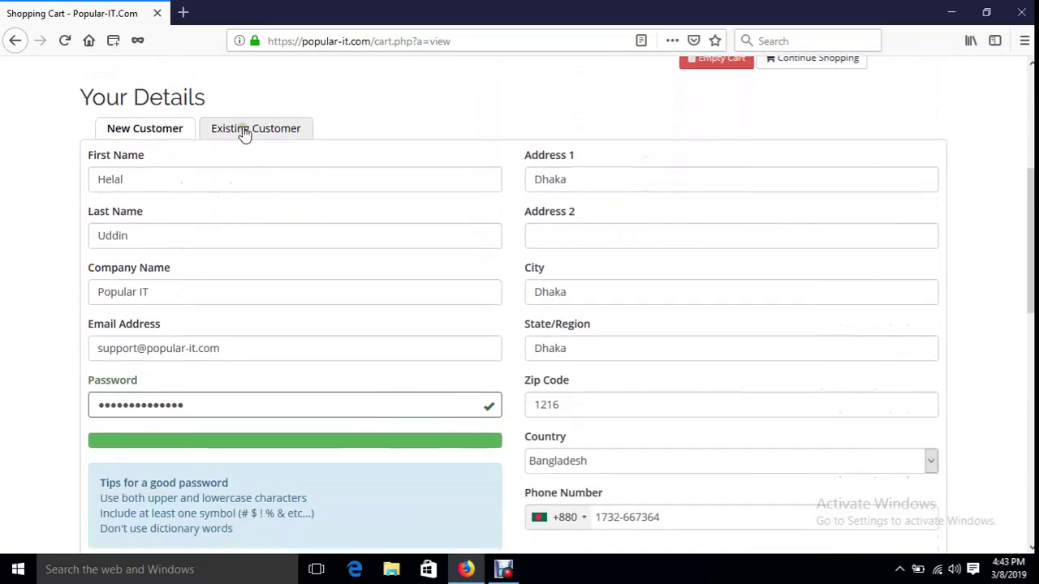
click(244, 133)
click(393, 202)
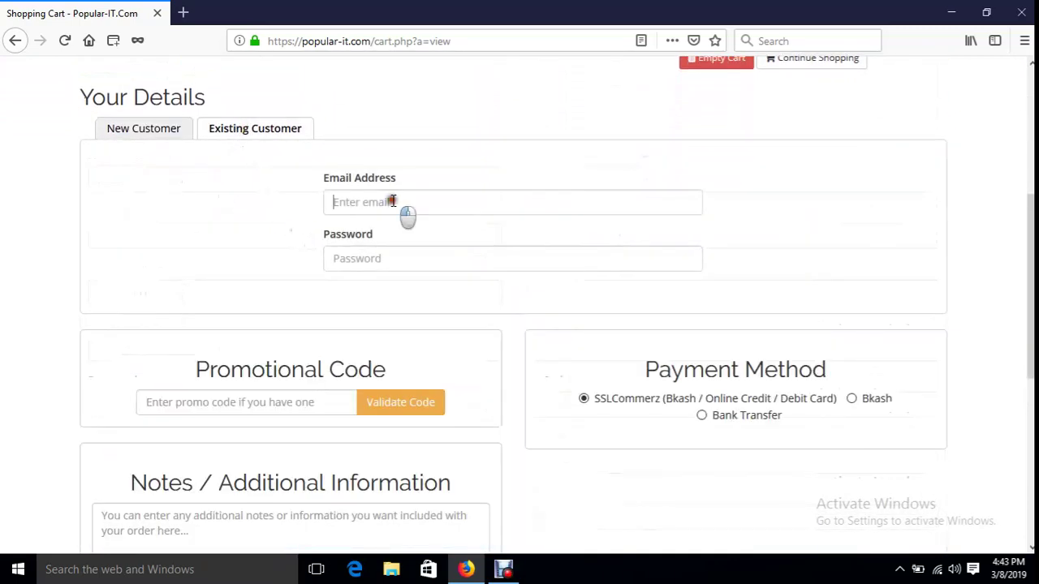
click(142, 132)
scroll(411, 290, down, 8)
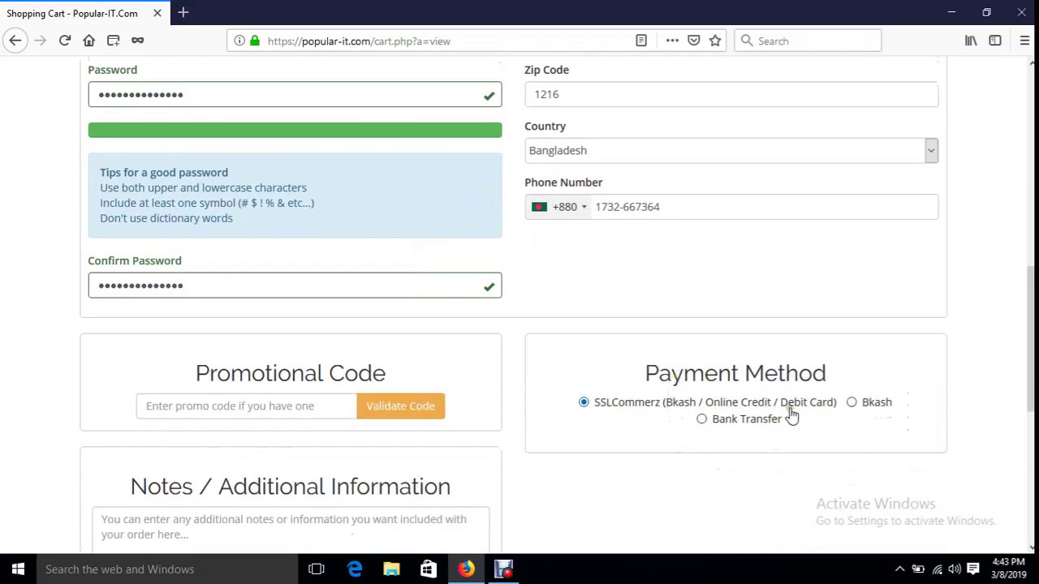
click(702, 419)
click(852, 403)
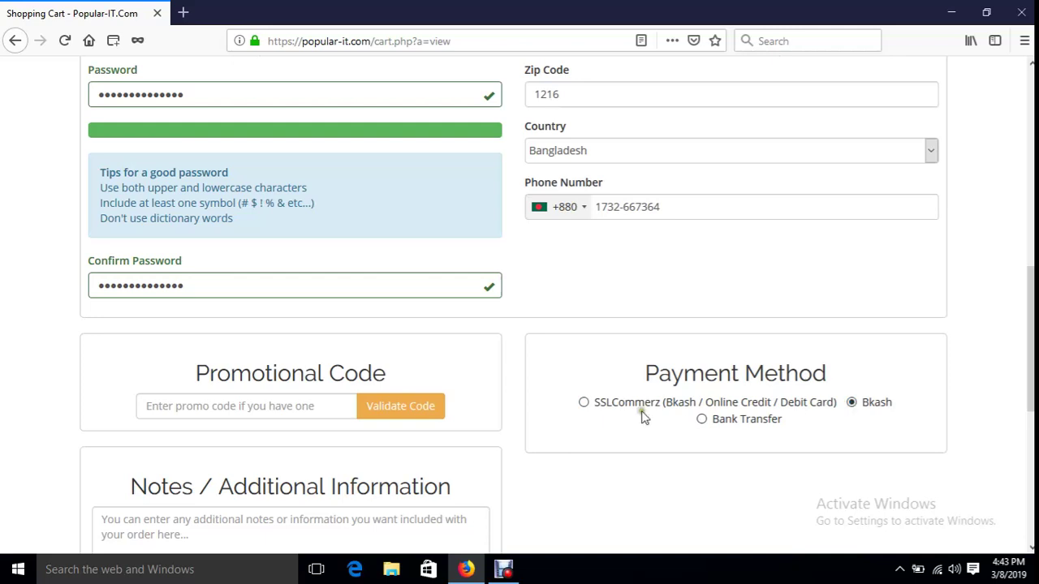
click(584, 403)
scroll(637, 418, down, 3)
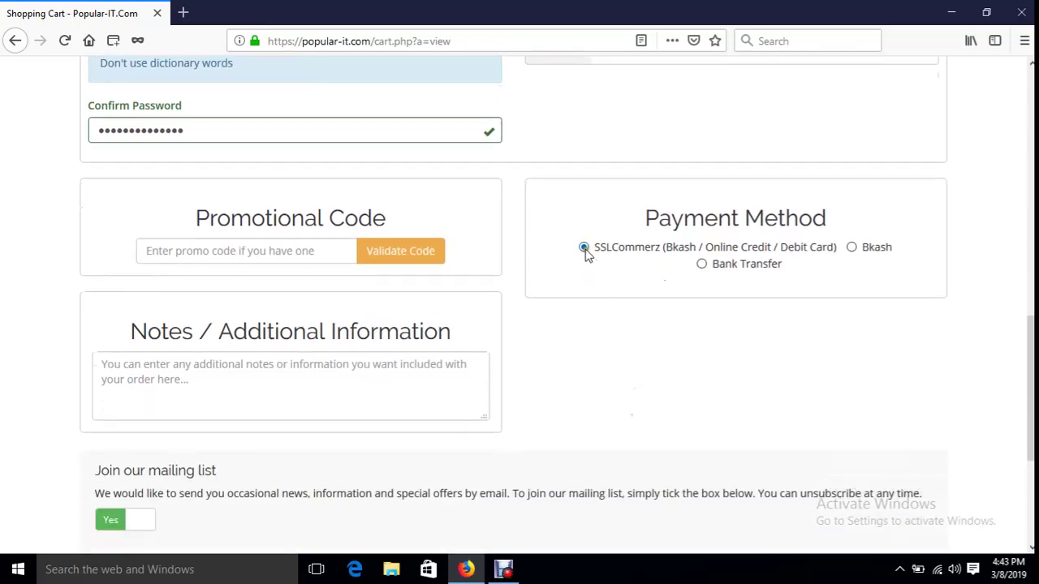
scroll(588, 341, up, 10)
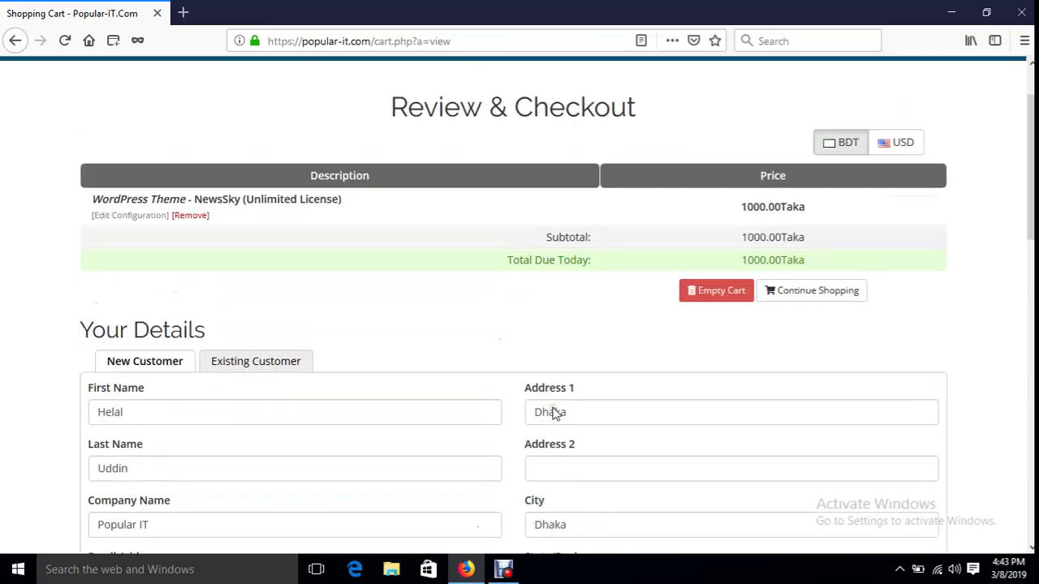
scroll(365, 329, down, 1)
scroll(297, 271, up, 2)
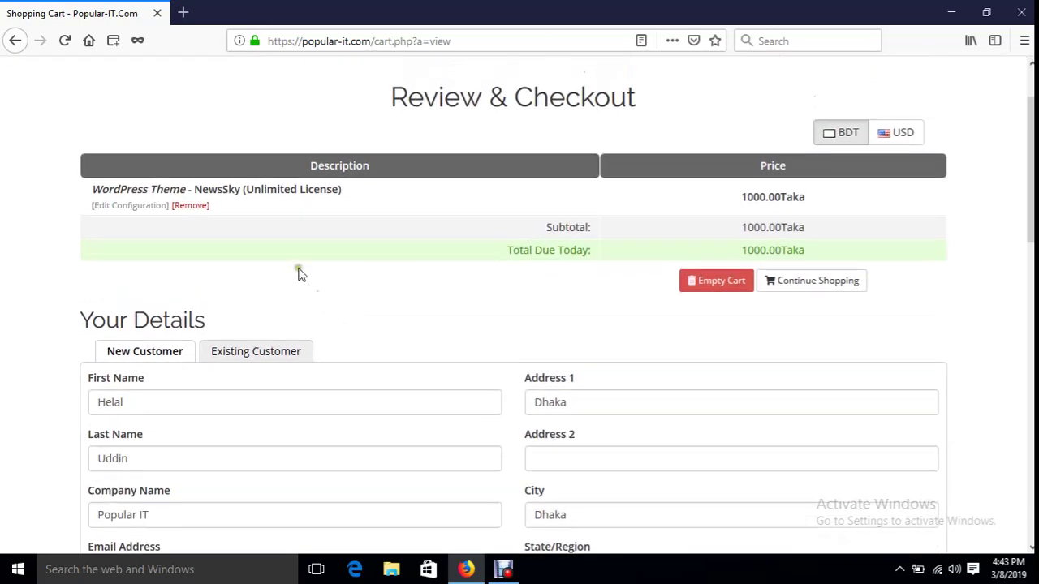
drag(209, 198, 316, 198)
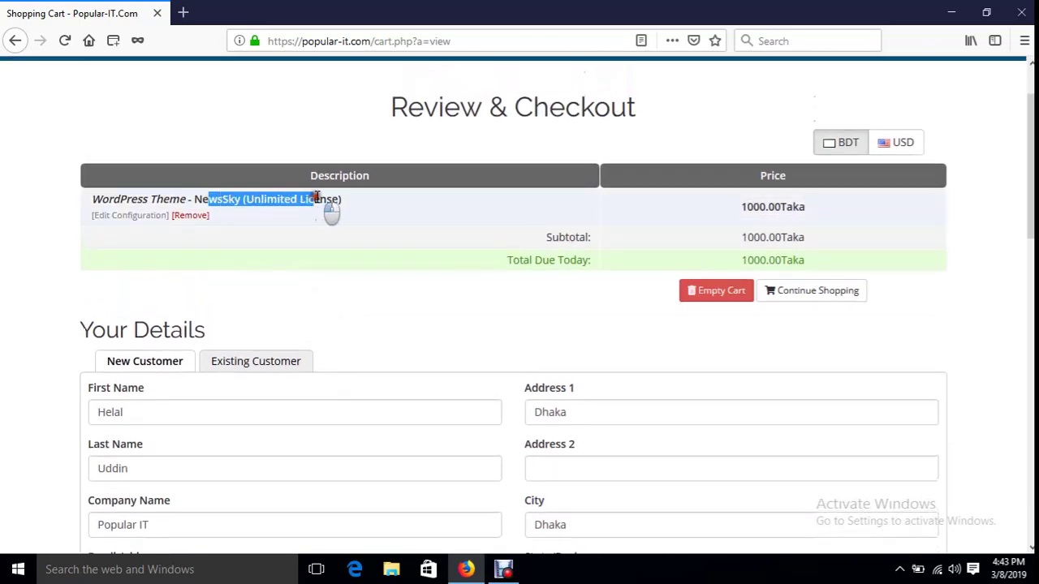
double_click(747, 237)
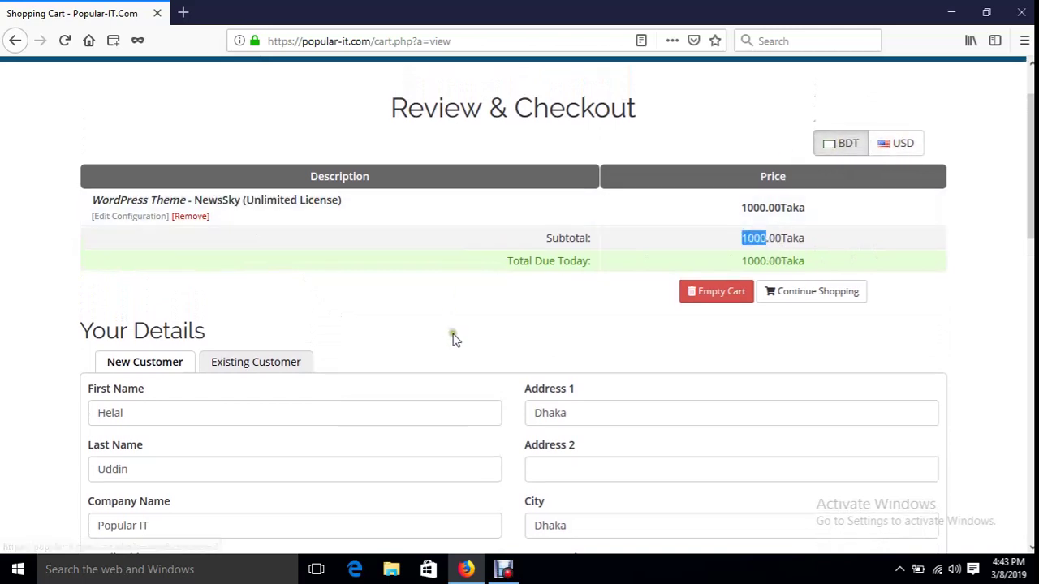
scroll(452, 339, down, 2)
scroll(162, 325, down, 4)
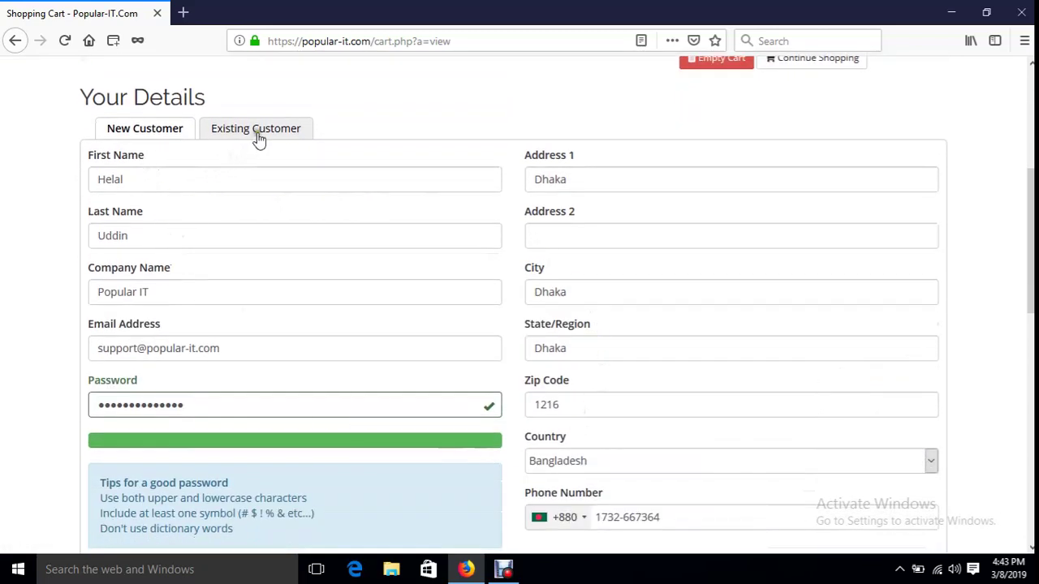
click(258, 128)
click(138, 130)
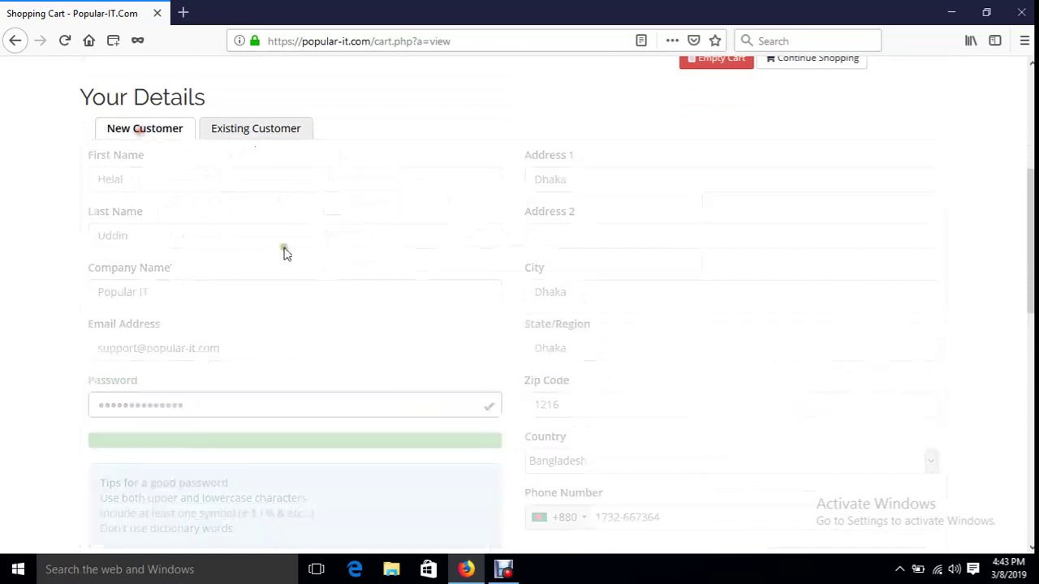
scroll(415, 412, down, 10)
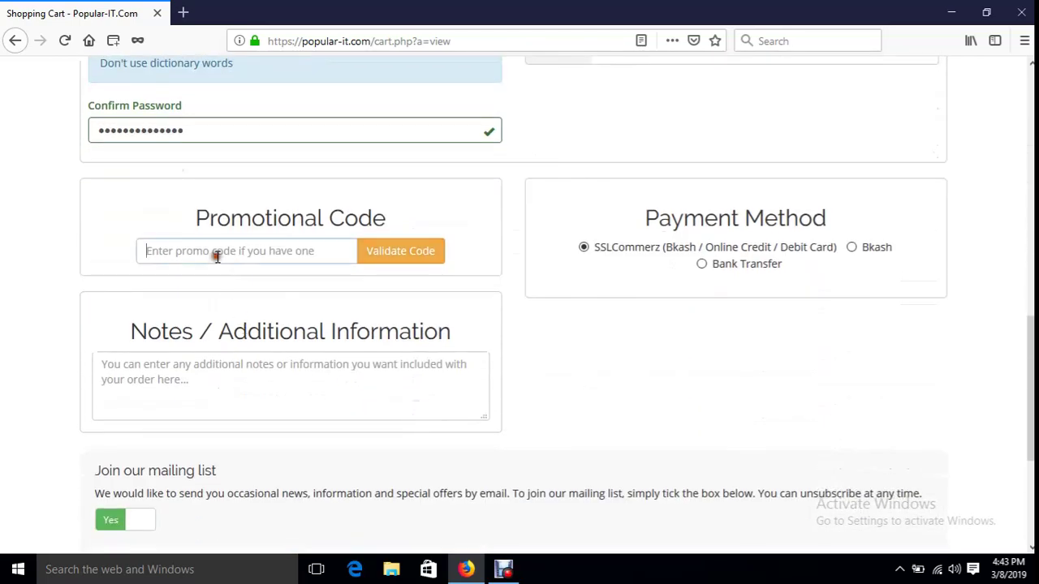
click(218, 257)
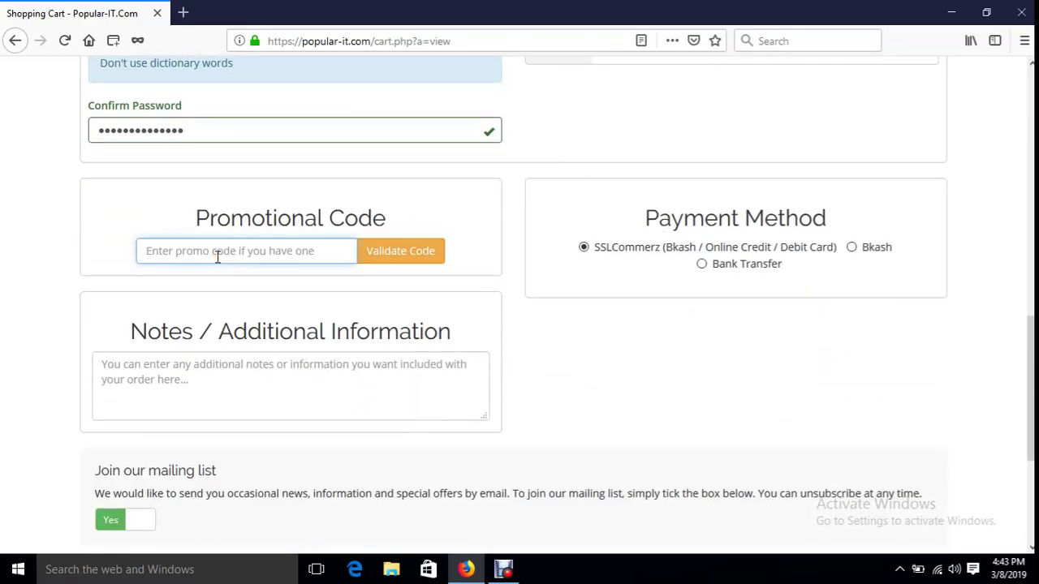
click(204, 249)
click(204, 250)
scroll(442, 428, up, 2)
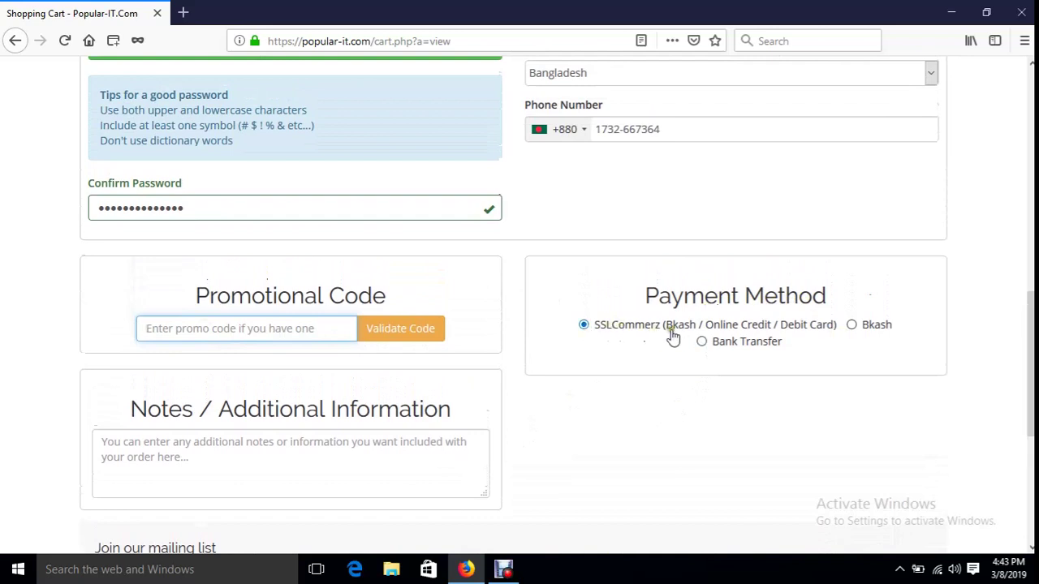
click(581, 333)
scroll(560, 474, down, 3)
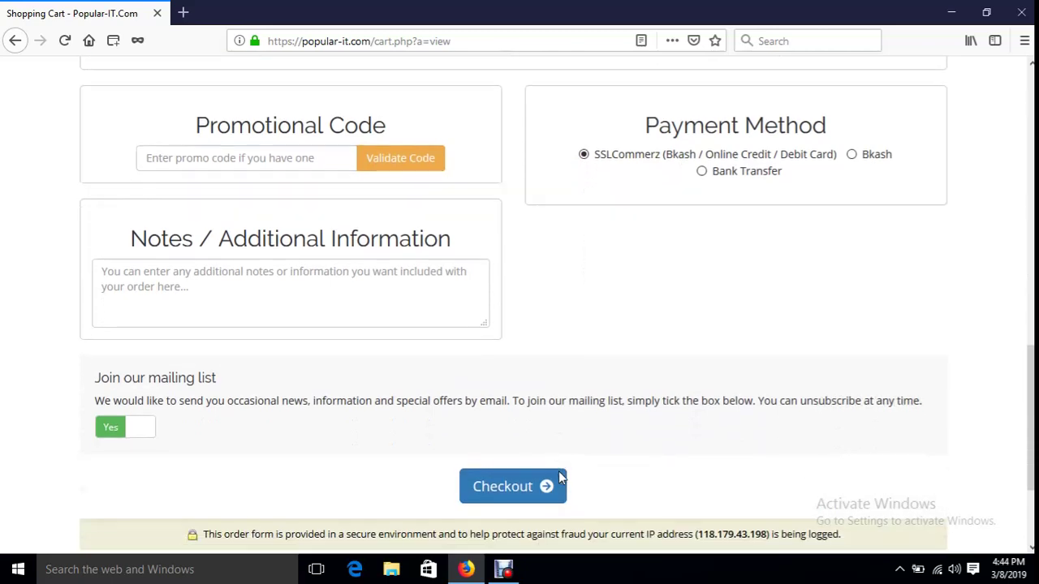
scroll(559, 471, down, 3)
click(505, 347)
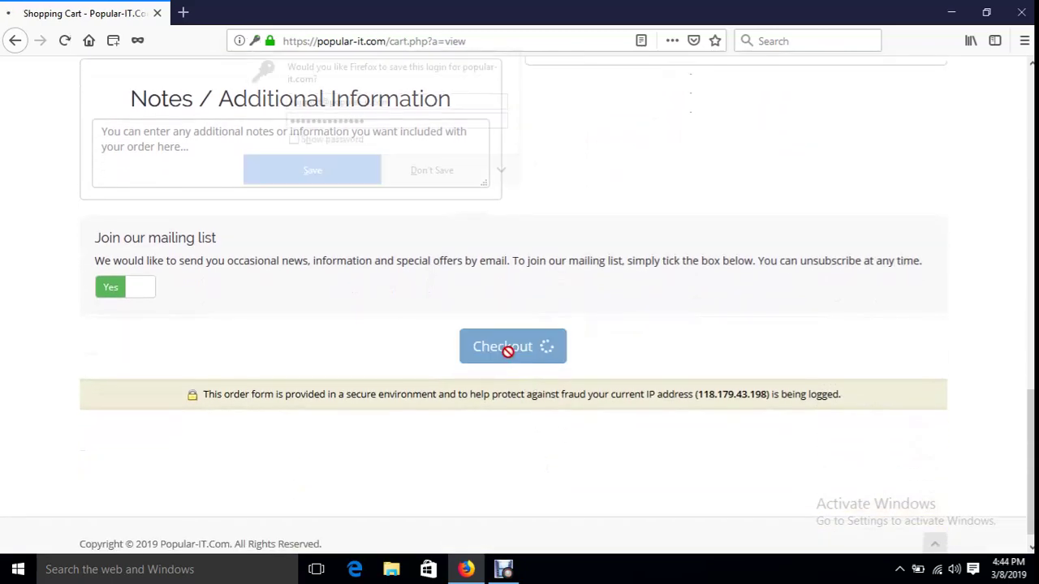
- Decline Firefox's save-login prompt so the SSLCommerz payment page loads
click(463, 174)
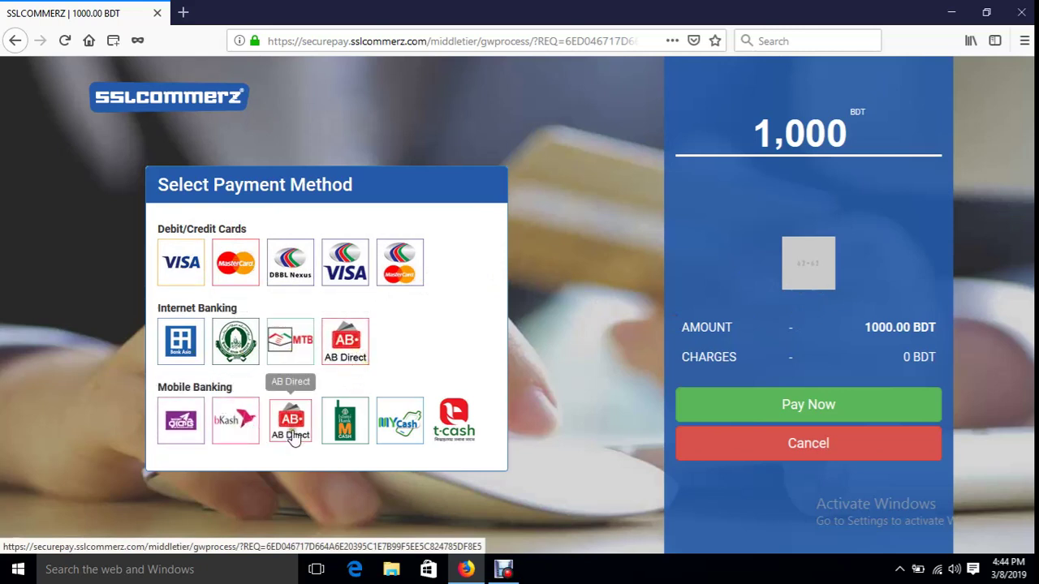
- Start a bKash payment of BDT 1020.41, then close it without an account number
click(238, 432)
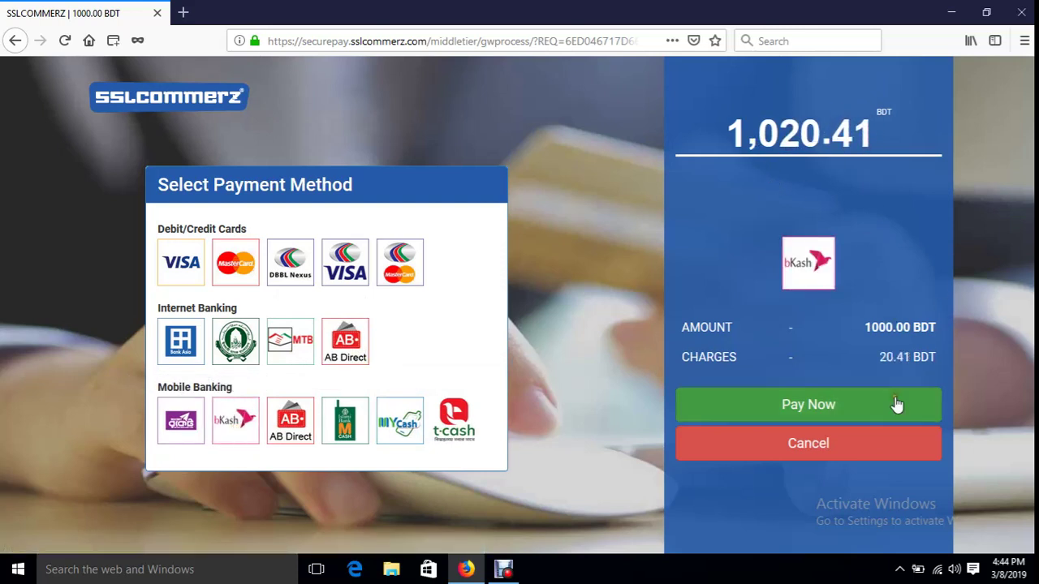
click(844, 416)
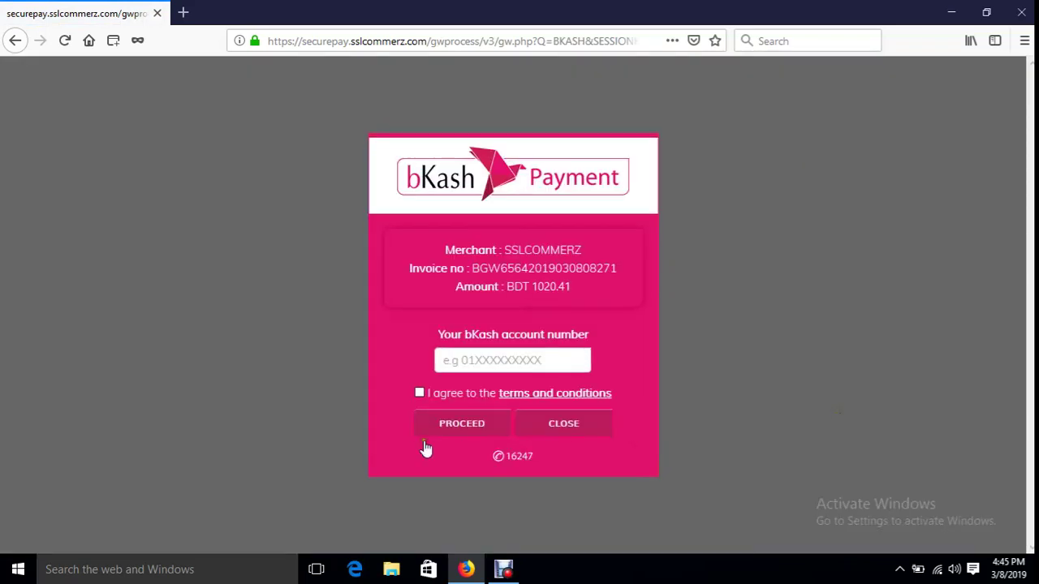
click(477, 359)
text(01711)
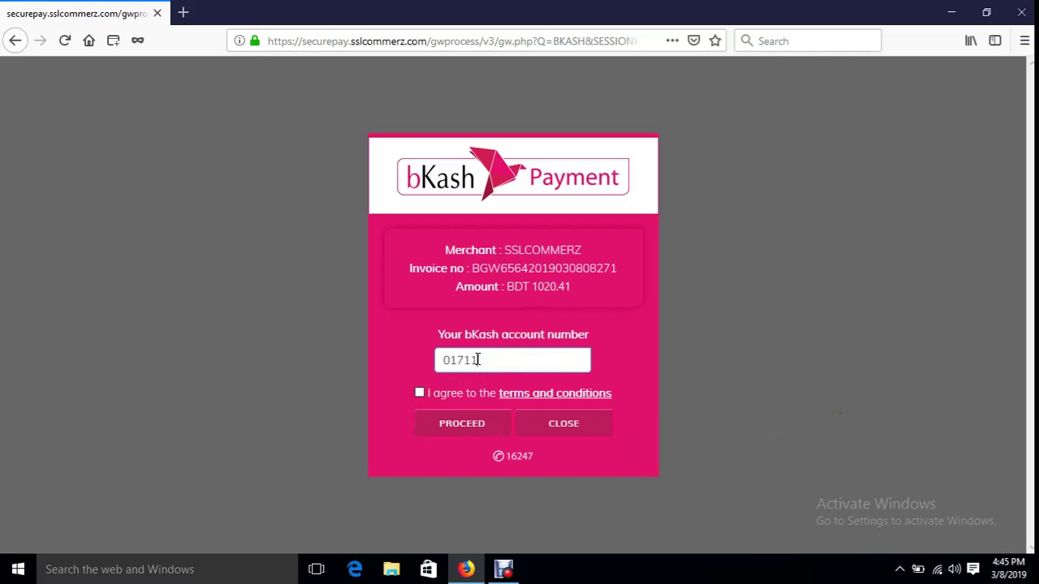
key(BackSpace)
key(BackSpace)
key(BackSpace)
key(BackSpace)
key(BackSpace)
click(582, 427)
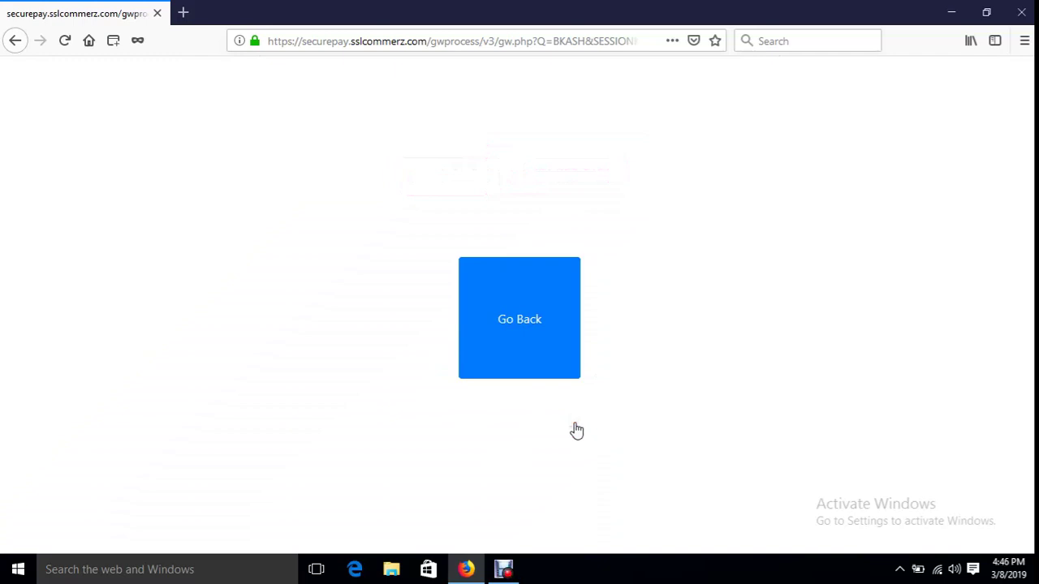
click(523, 293)
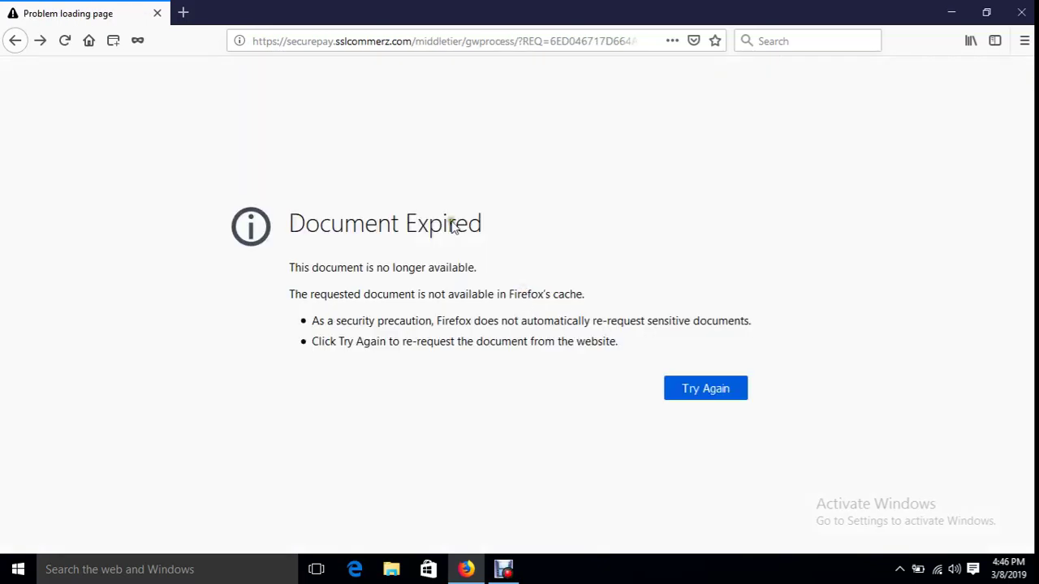
- Replace the address bar with popular-it.com and load the site
click(346, 40)
click(347, 41)
text(p)
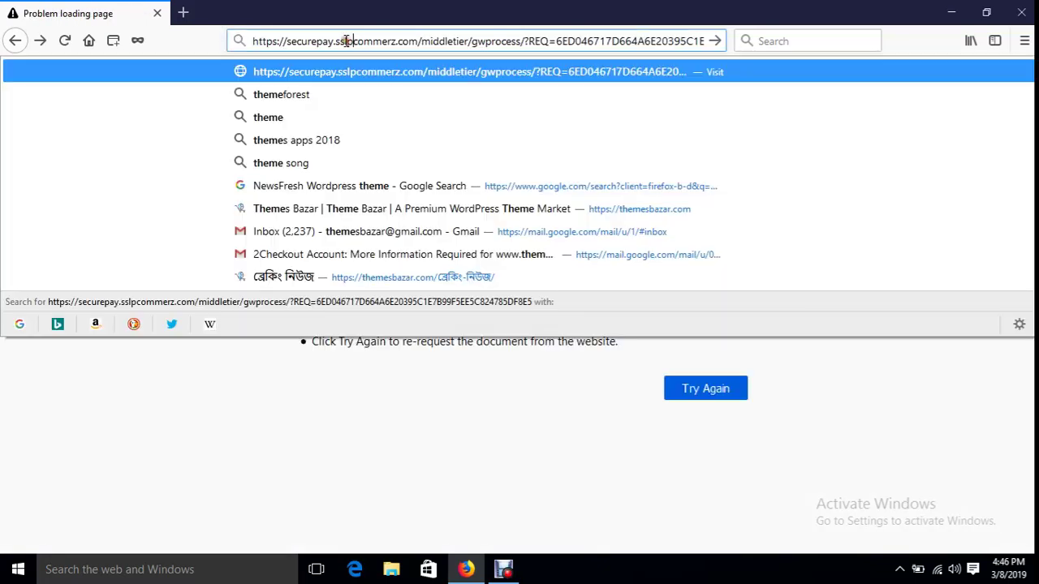
key(ctrl+a)
text(popular-it.com)
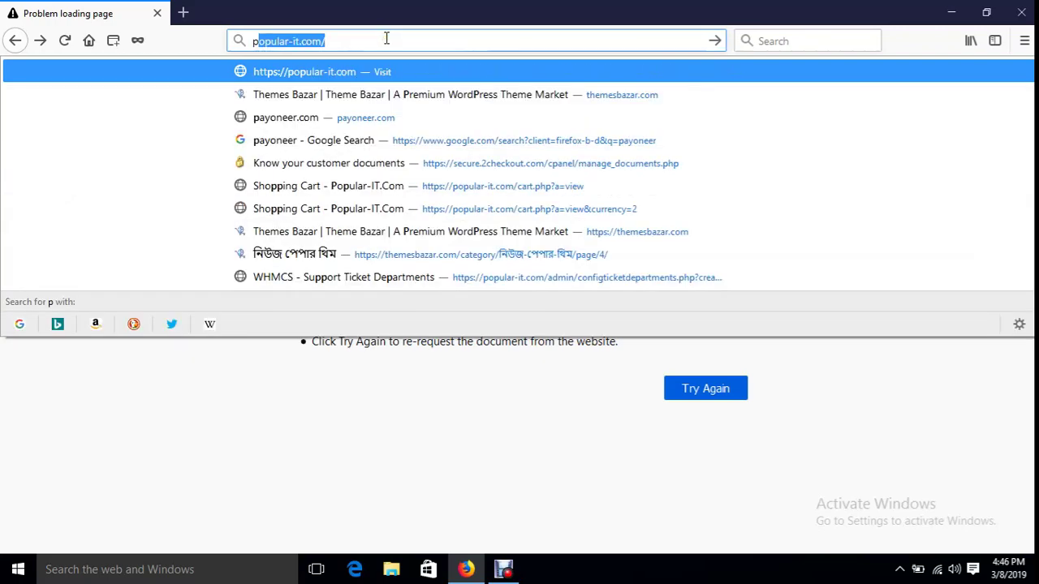
key(Return)
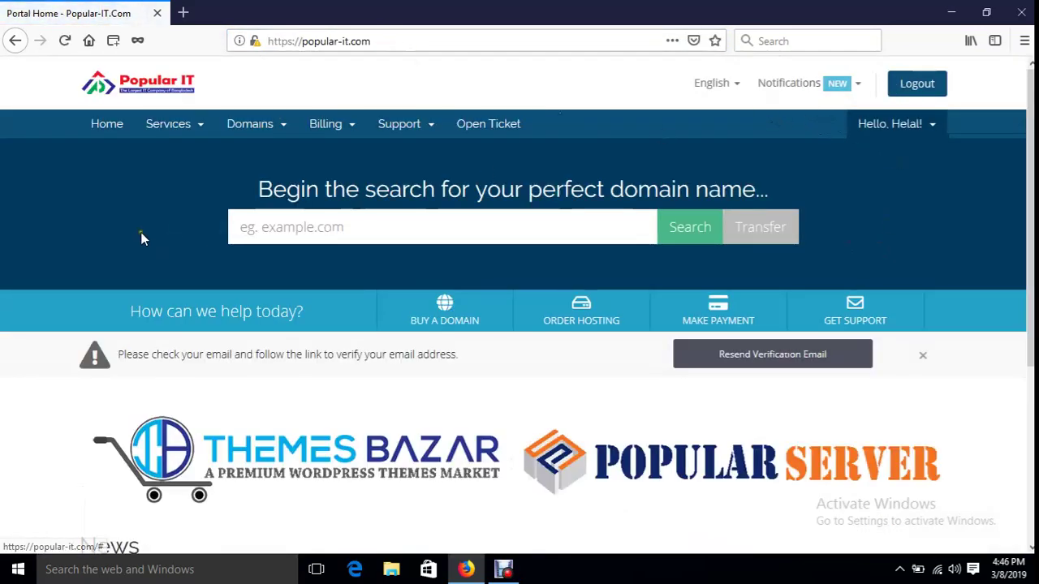
- Go to the client area home and open the invoice list showing unpaid invoice 2912
click(198, 138)
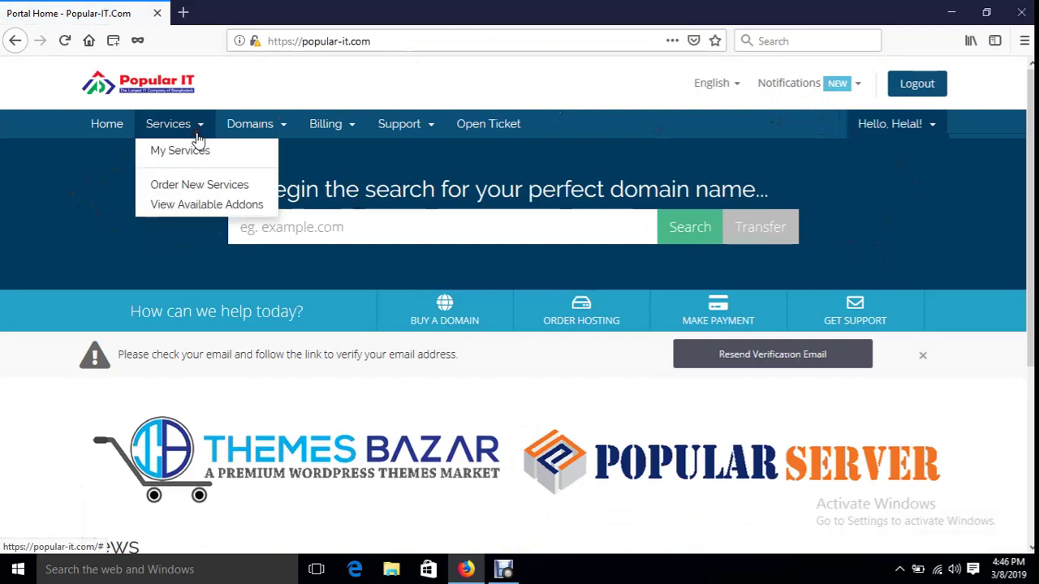
click(114, 130)
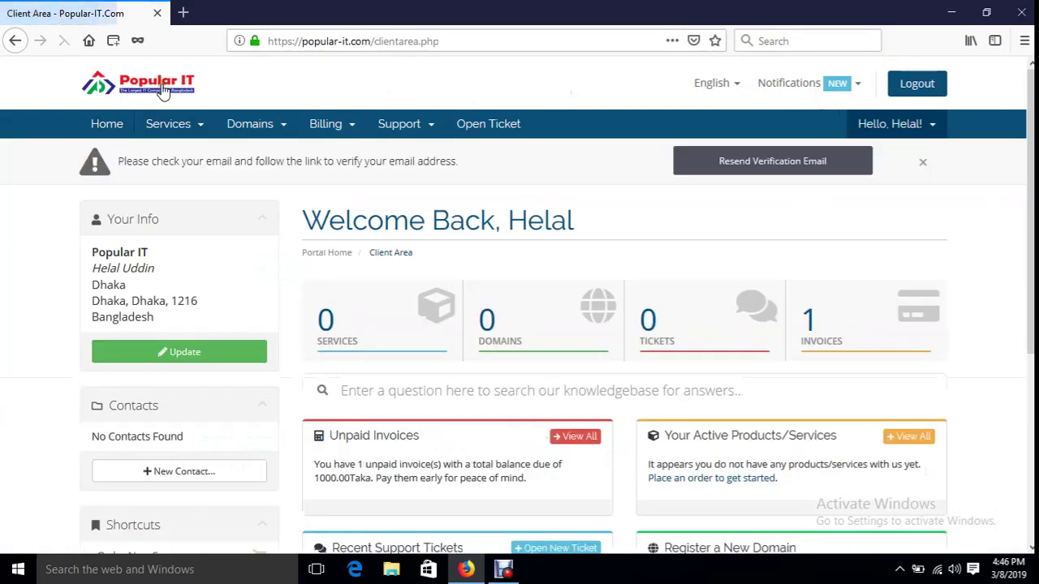
double_click(311, 43)
mouse_move(311, 45)
mouse_down()
mouse_move(372, 41)
mouse_move(301, 45)
mouse_up()
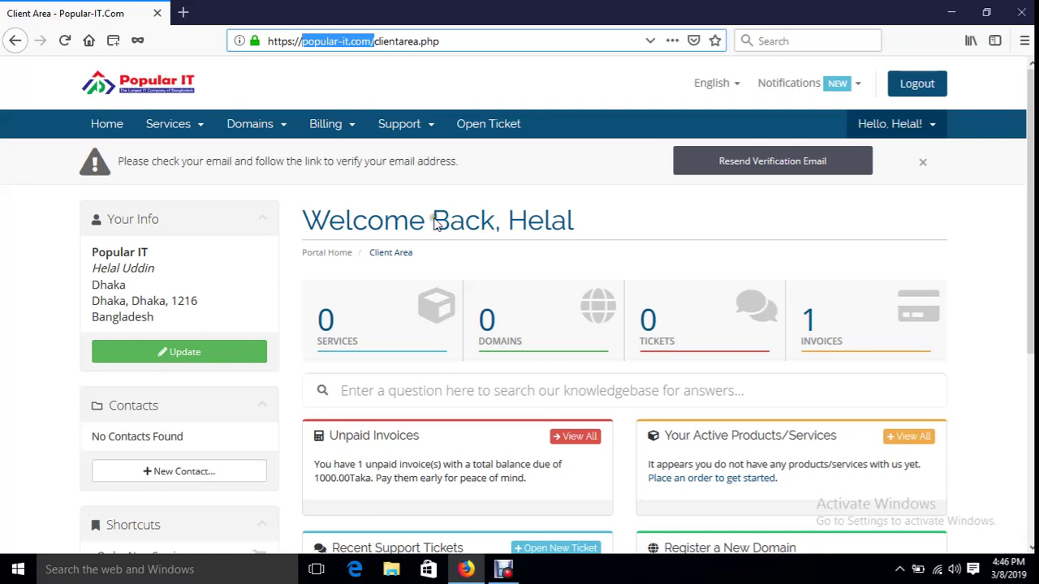
click(841, 328)
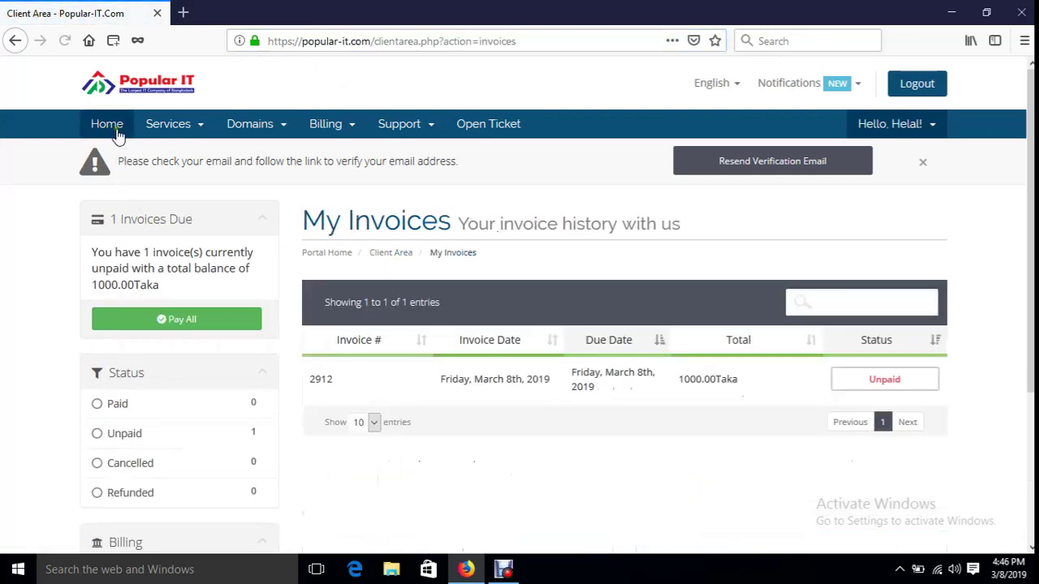
- Open invoice 2912 and review its NewsSky License line of 1000.00Taka
click(114, 129)
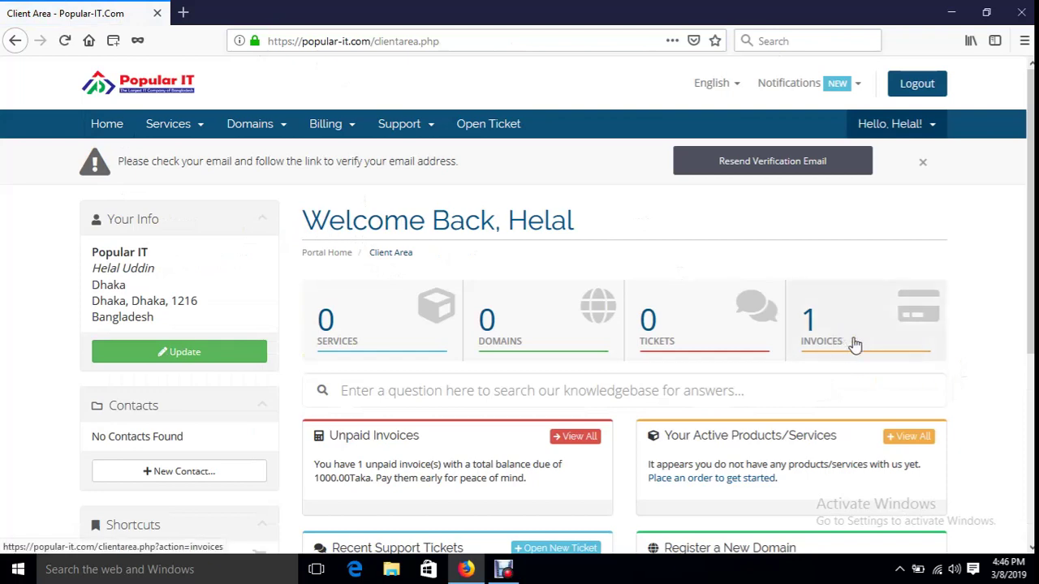
scroll(854, 337, down, 2)
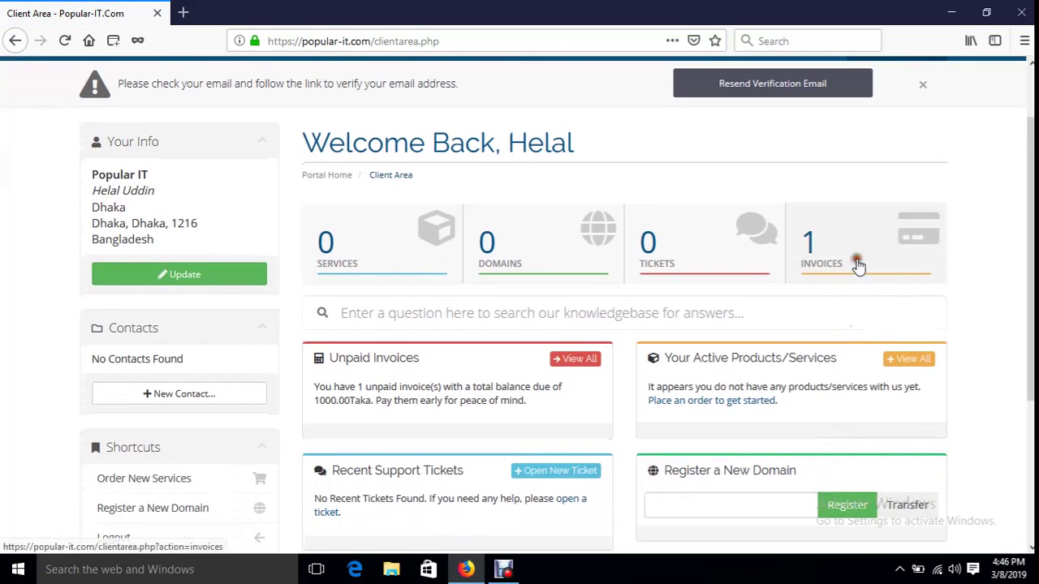
click(858, 267)
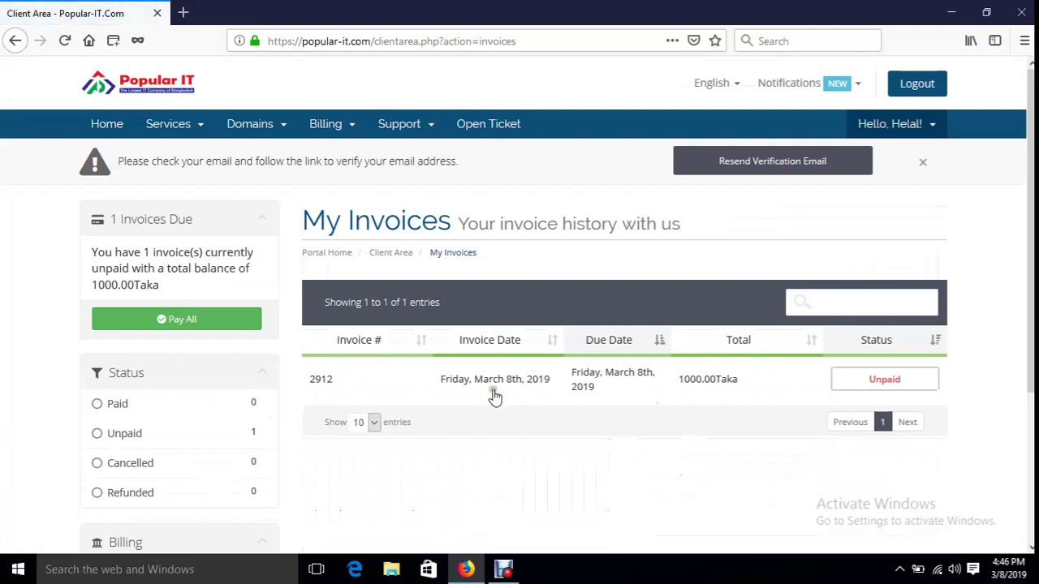
click(491, 385)
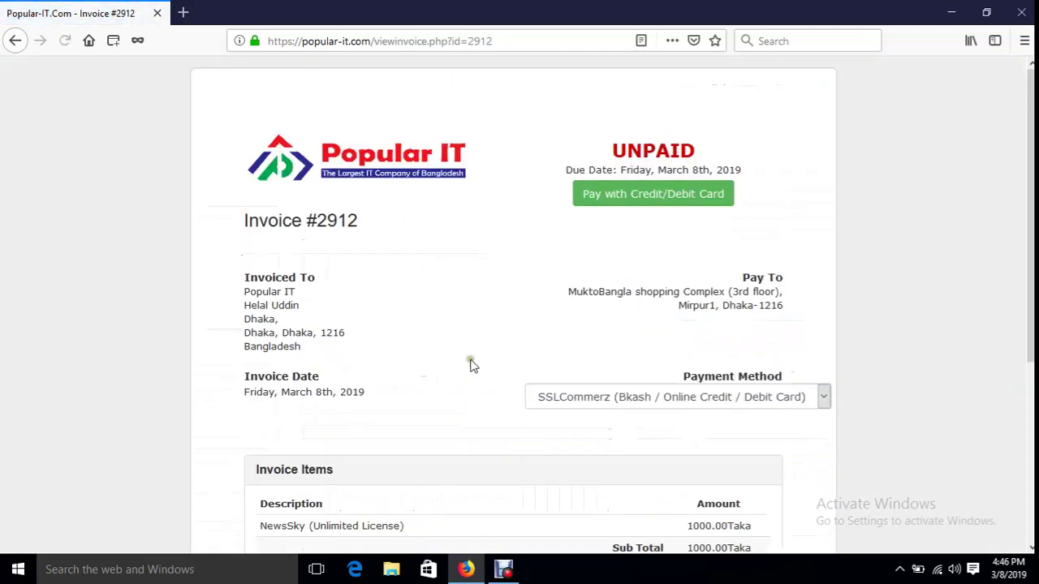
scroll(470, 350, down, 7)
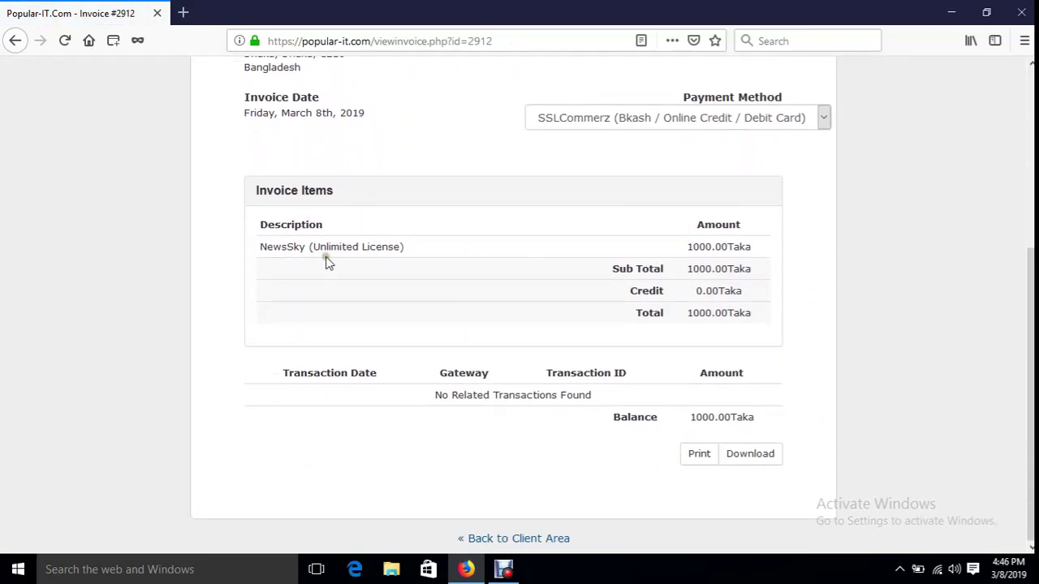
double_click(290, 246)
double_click(380, 247)
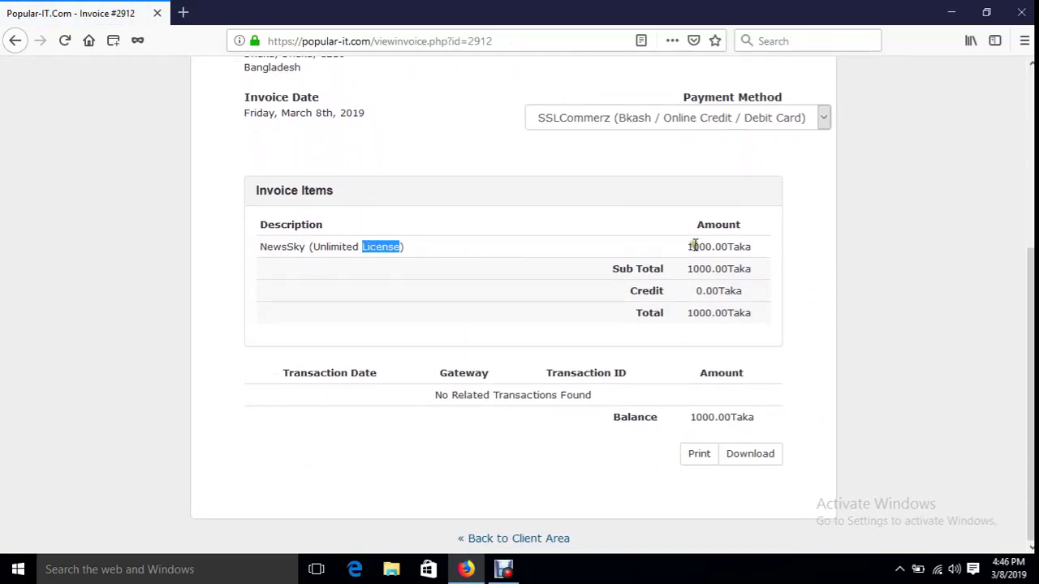
double_click(695, 246)
scroll(730, 405, up, 4)
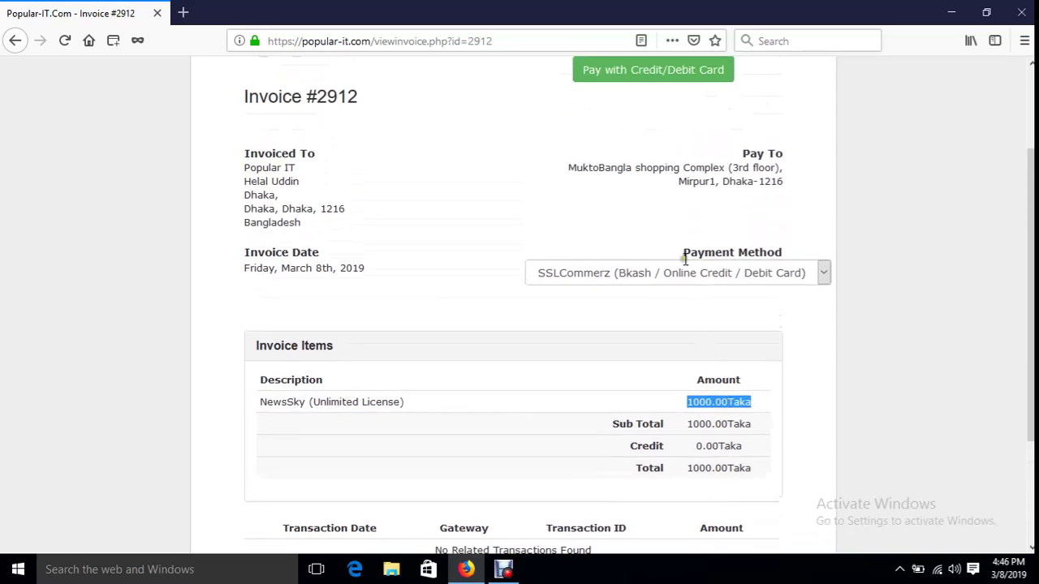
scroll(657, 276, up, 3)
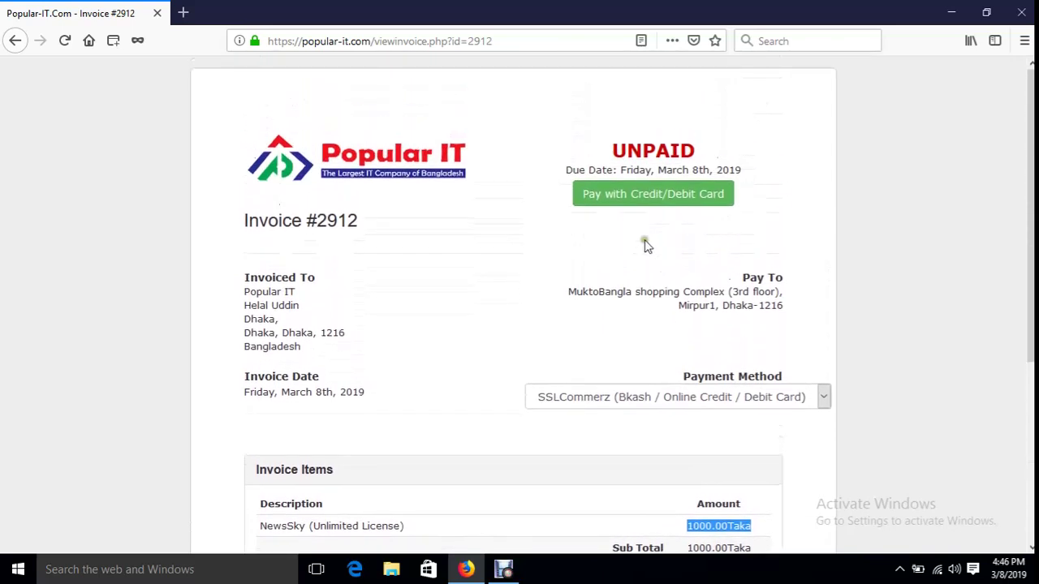
- Switch the invoice's payment method to Bkash and review the bKash payment instructions
click(654, 399)
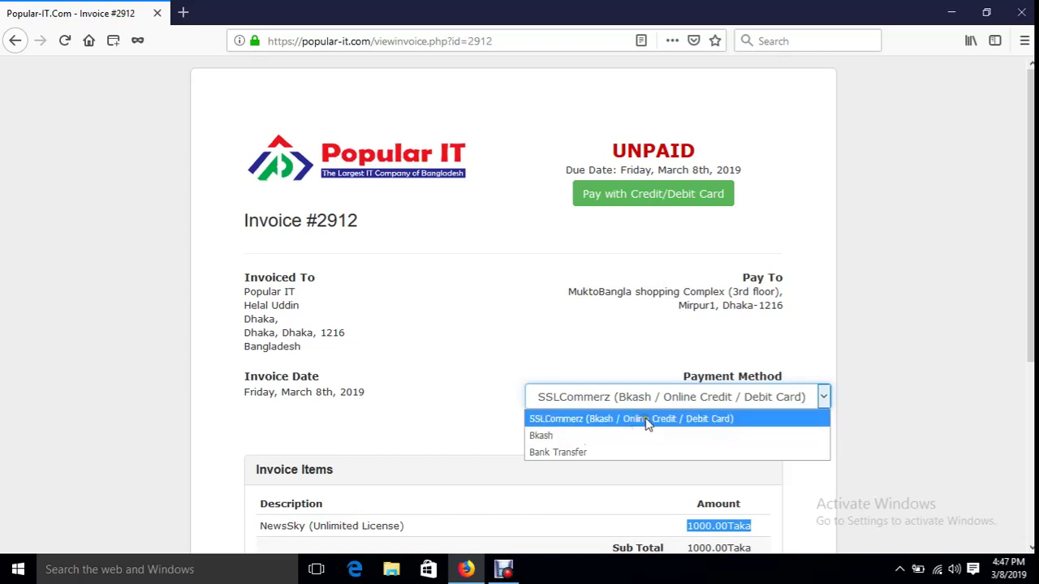
click(646, 420)
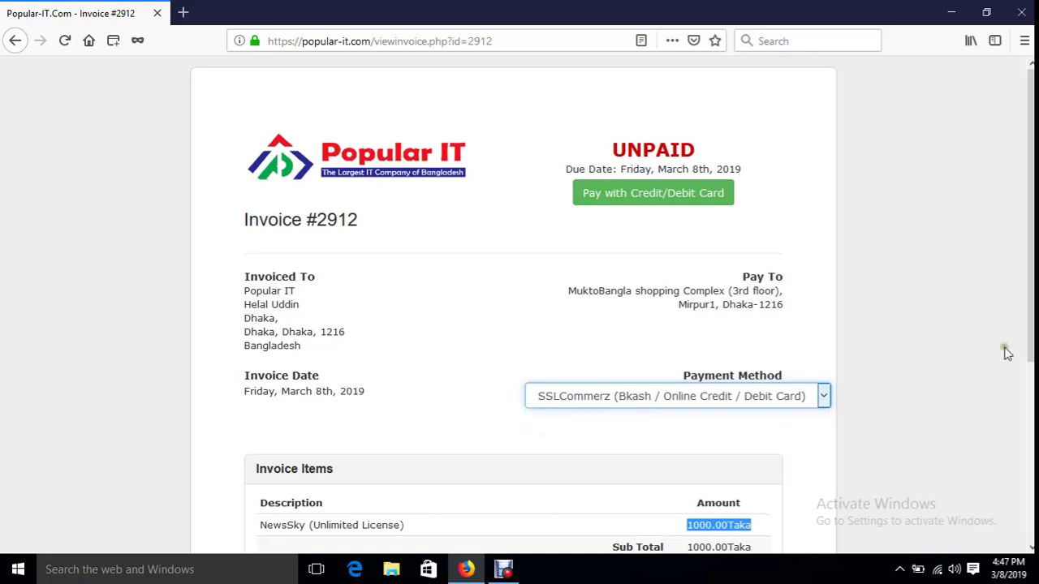
scroll(847, 492, down, 5)
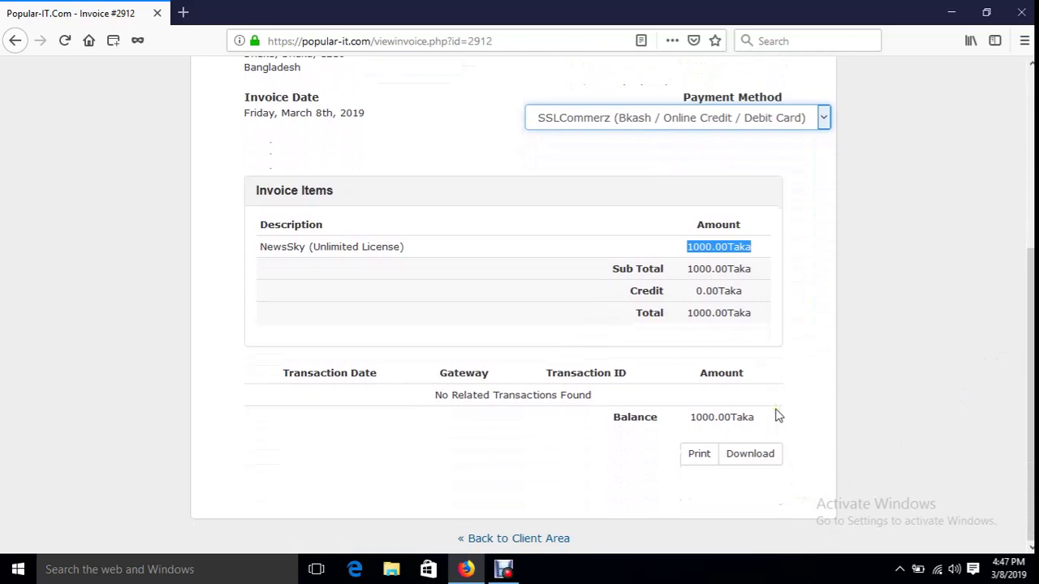
click(648, 124)
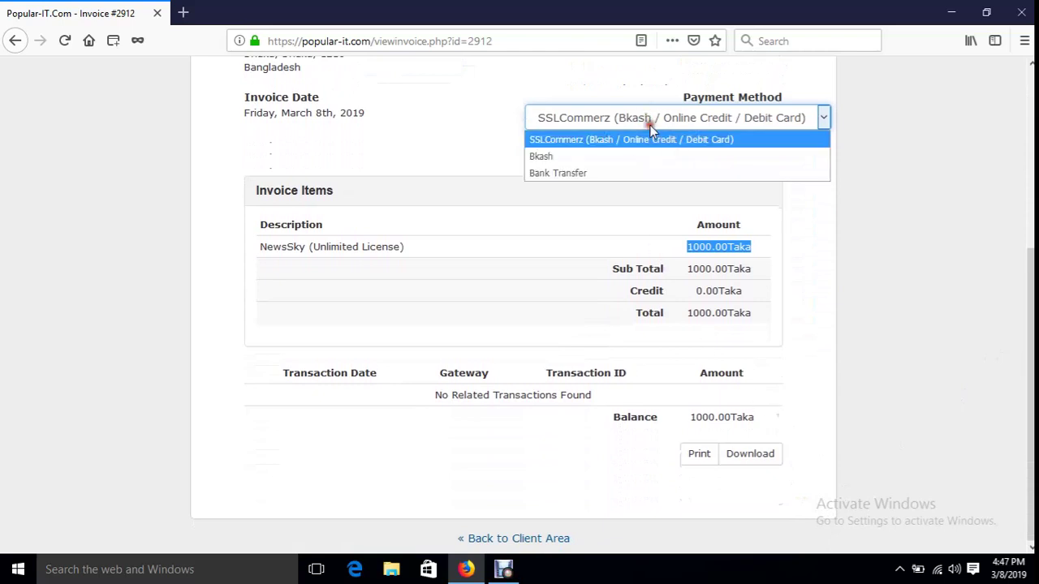
click(619, 158)
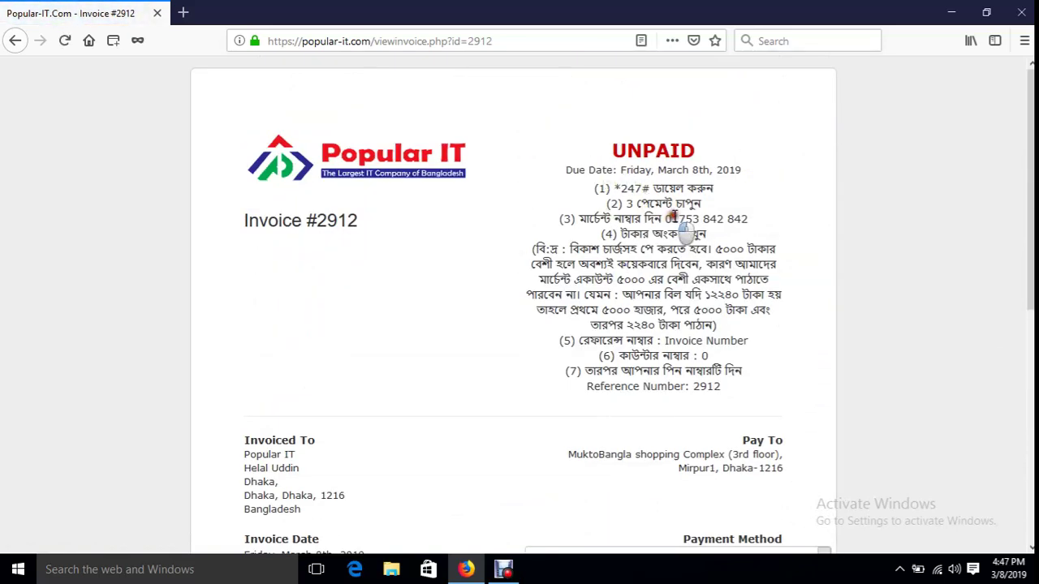
drag(673, 217, 760, 248)
drag(578, 250, 700, 375)
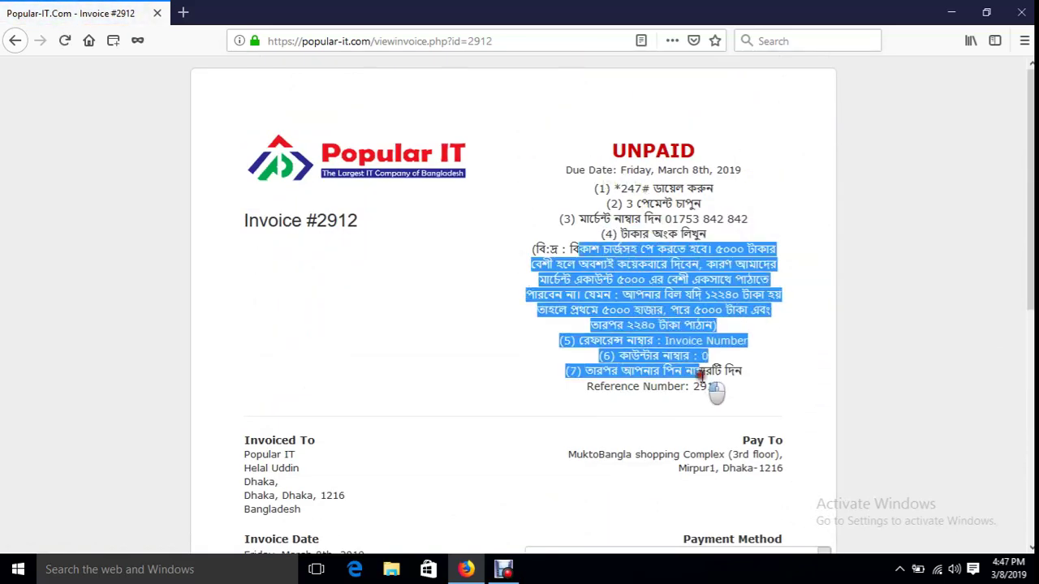
- Switch the payment method to Bank Transfer, check the bank details, and return to the client area
scroll(712, 378, down, 10)
click(718, 118)
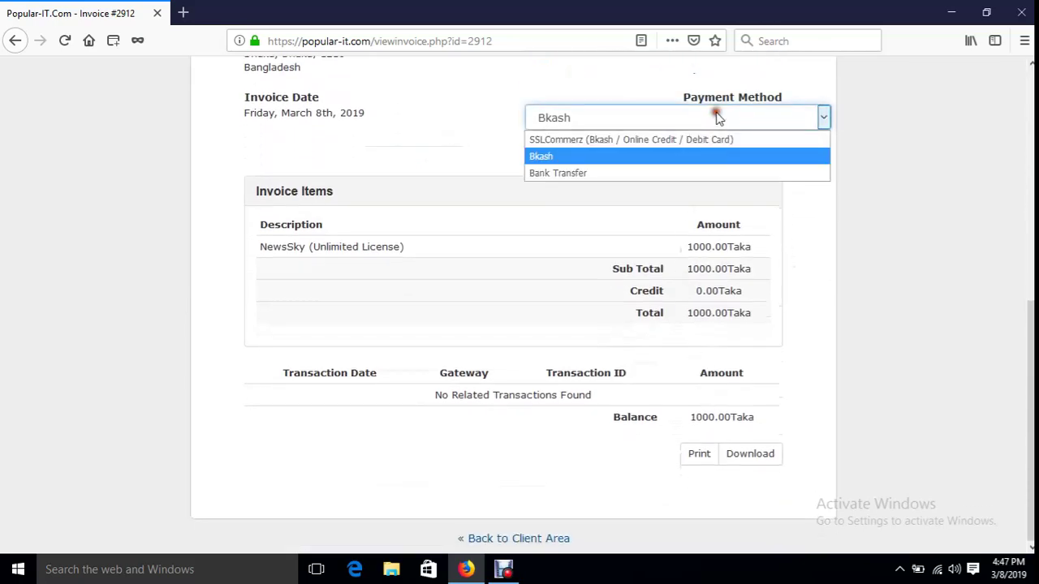
click(678, 172)
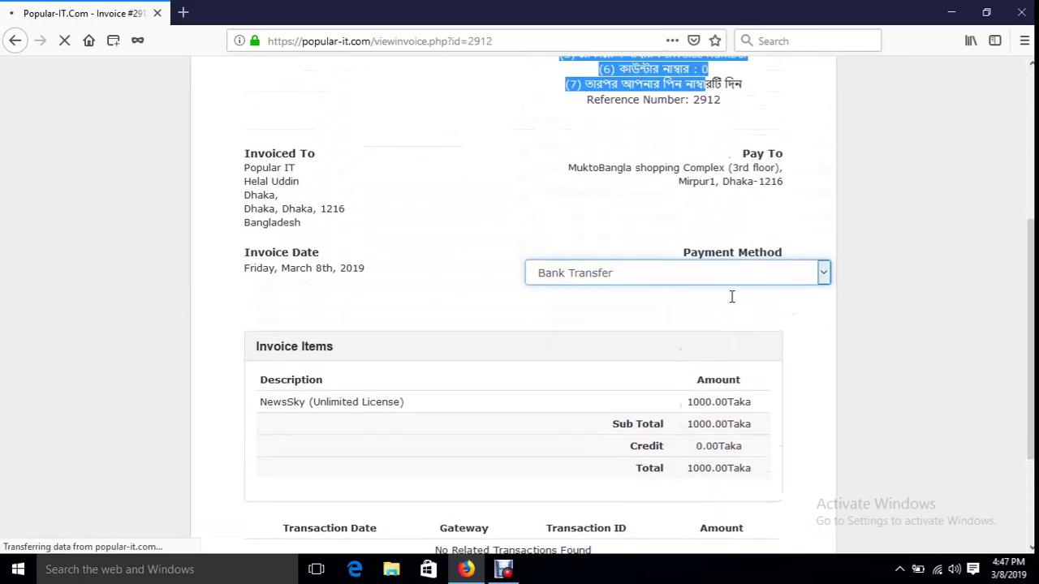
drag(574, 188, 738, 235)
scroll(780, 297, down, 3)
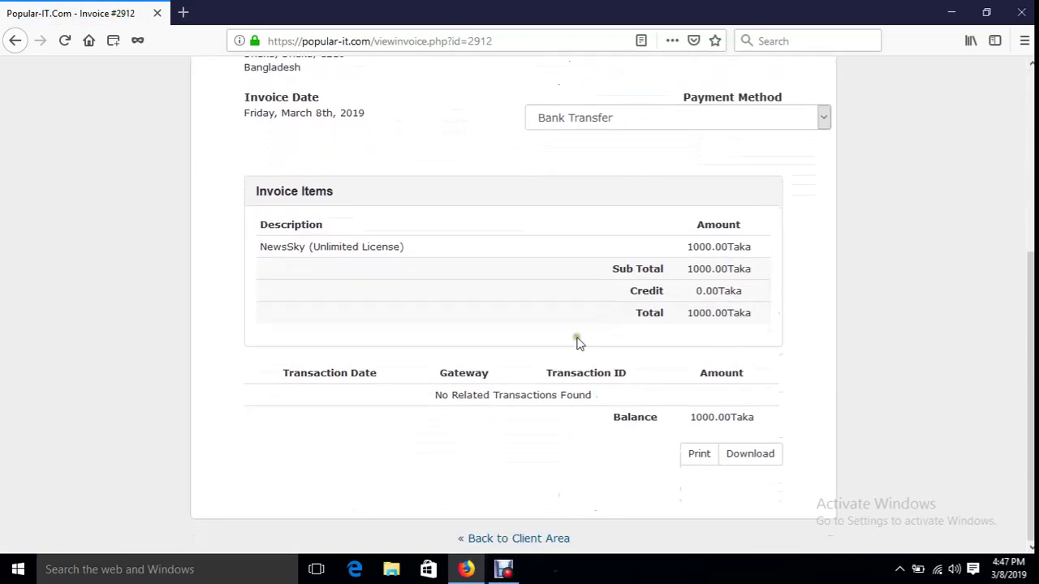
click(640, 118)
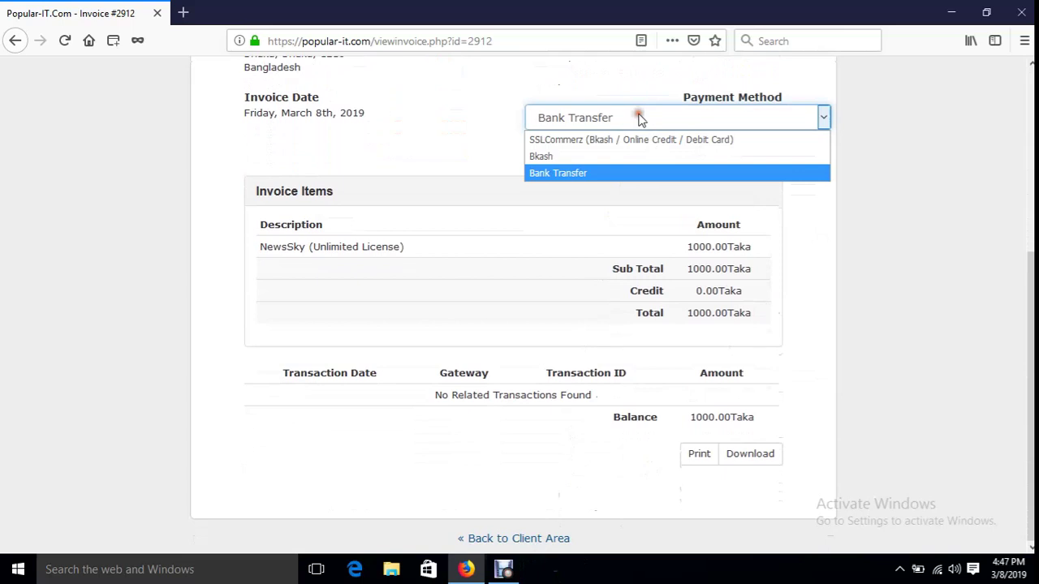
click(889, 281)
click(512, 538)
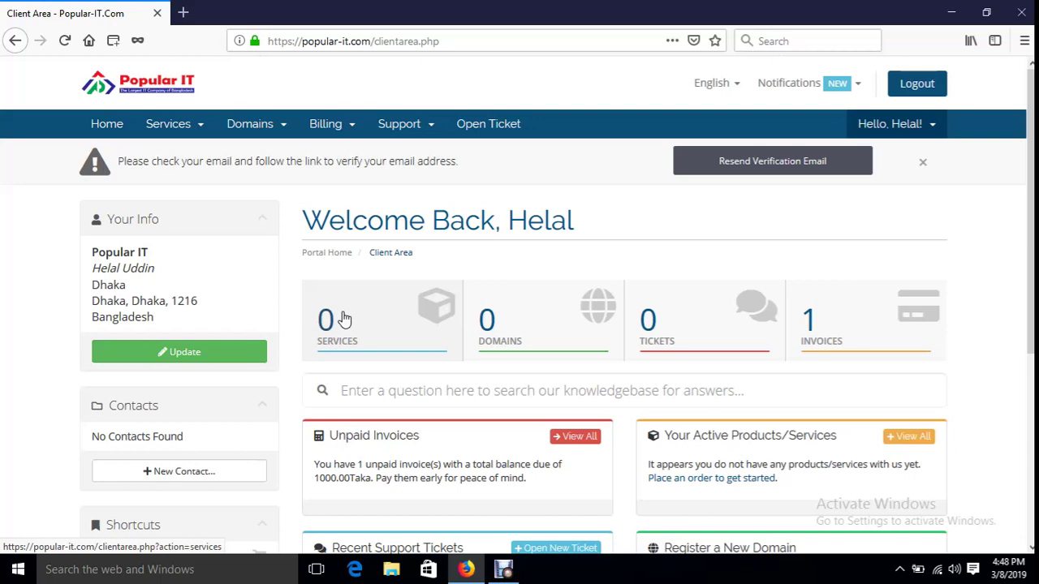
- Refresh the dashboard and open My Products & Services, showing NewsSky (Unlimited License) as Active
click(107, 121)
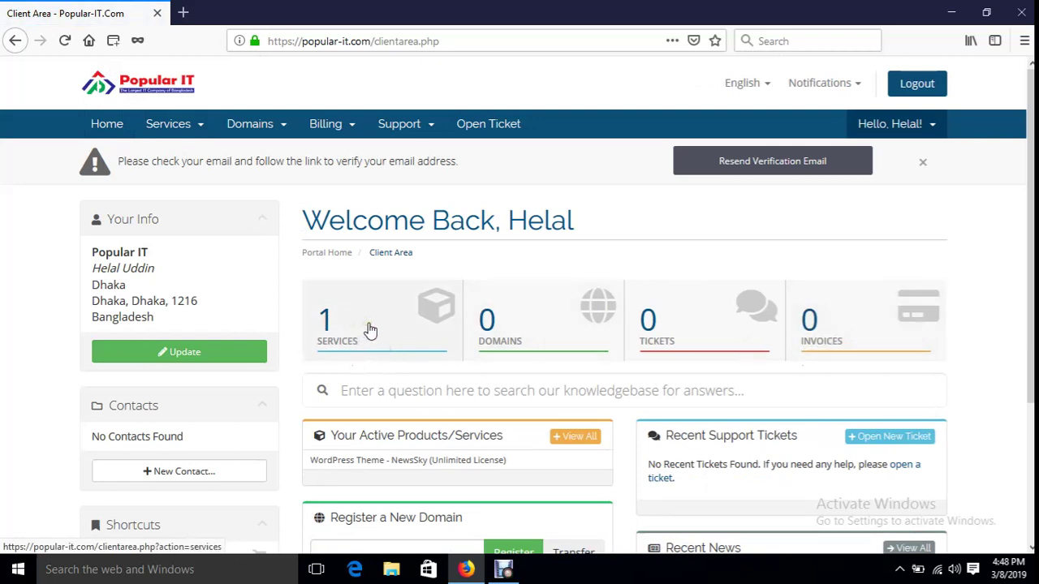
click(367, 329)
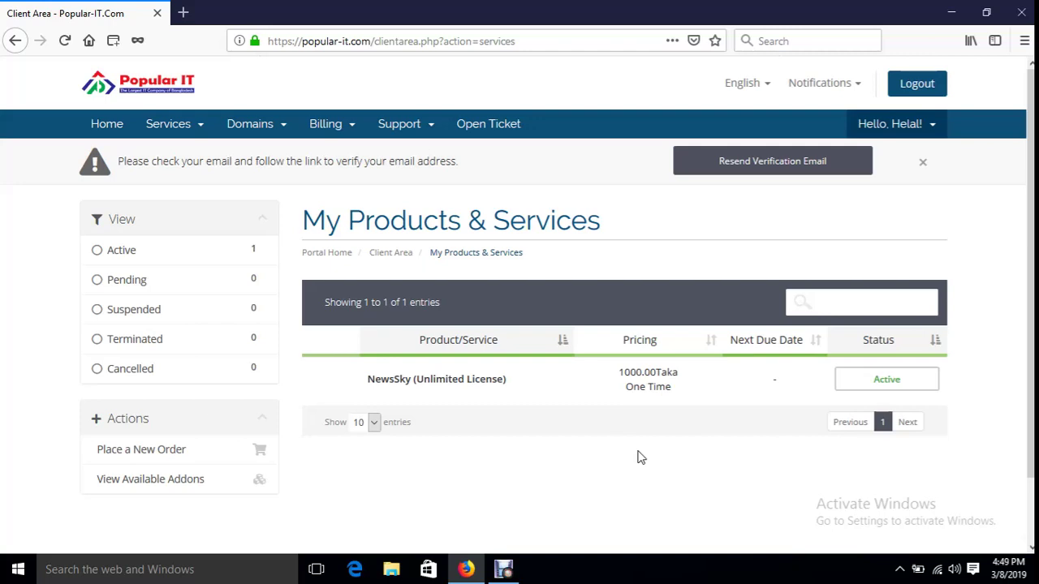
- Open NewsSky's Downloads tab, start the newssky.zip download, cancel it, and return to the dashboard
click(566, 390)
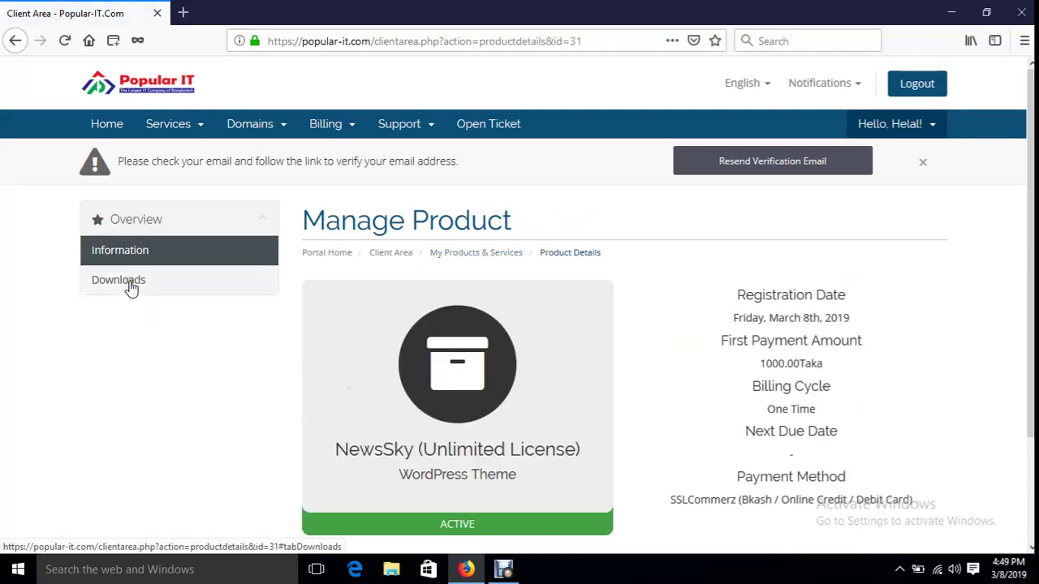
click(130, 285)
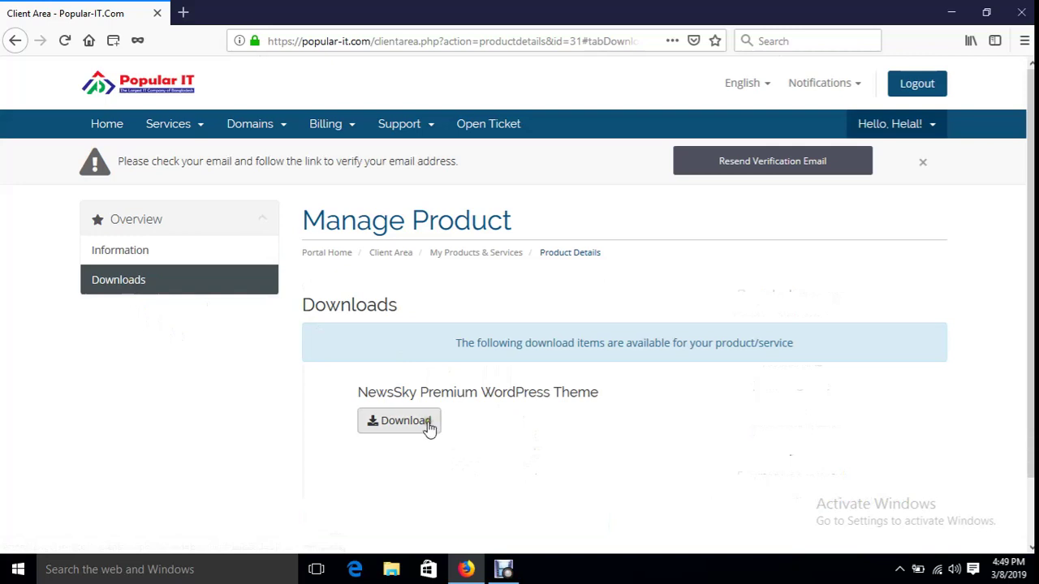
click(427, 425)
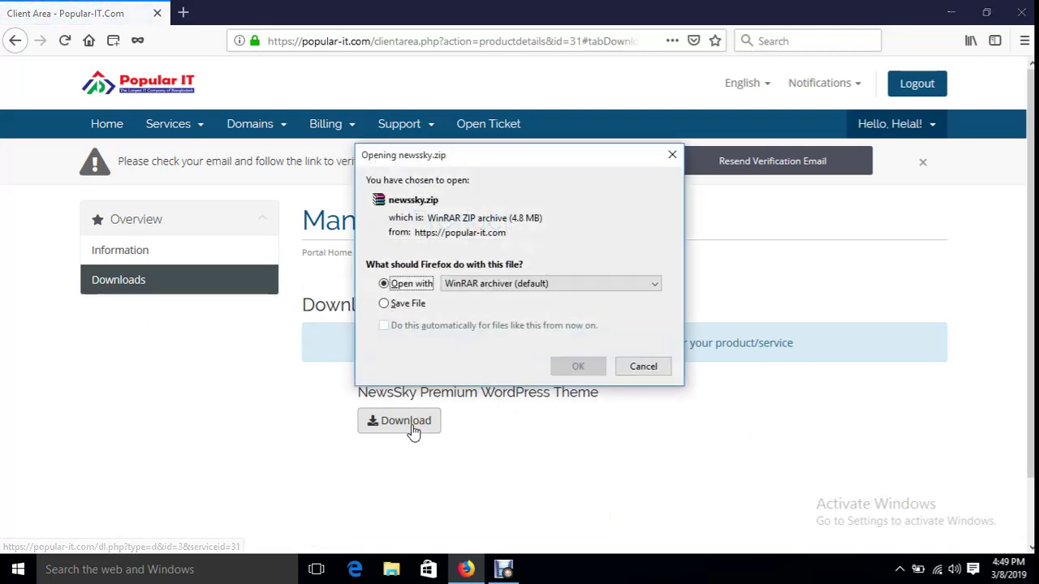
drag(463, 159, 817, 174)
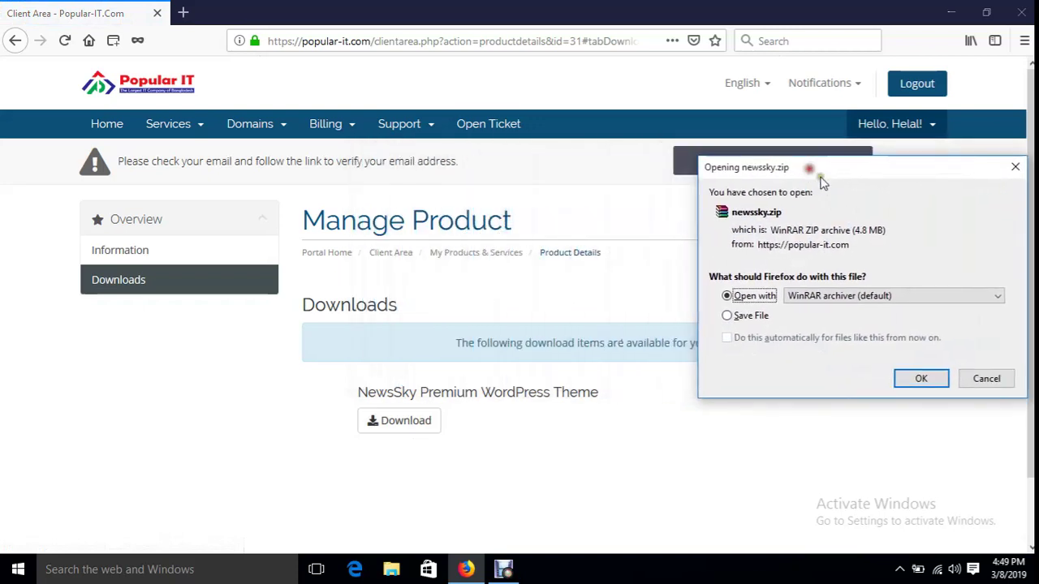
click(997, 382)
click(110, 133)
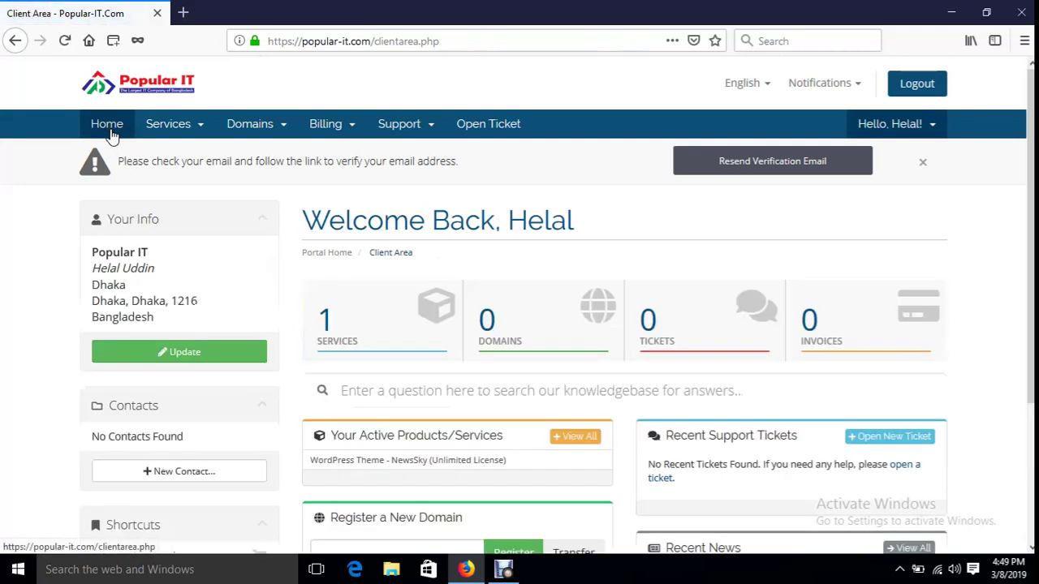
- Revisit the NewsSky Downloads tab, then return Home and reopen My Products & Services
click(389, 336)
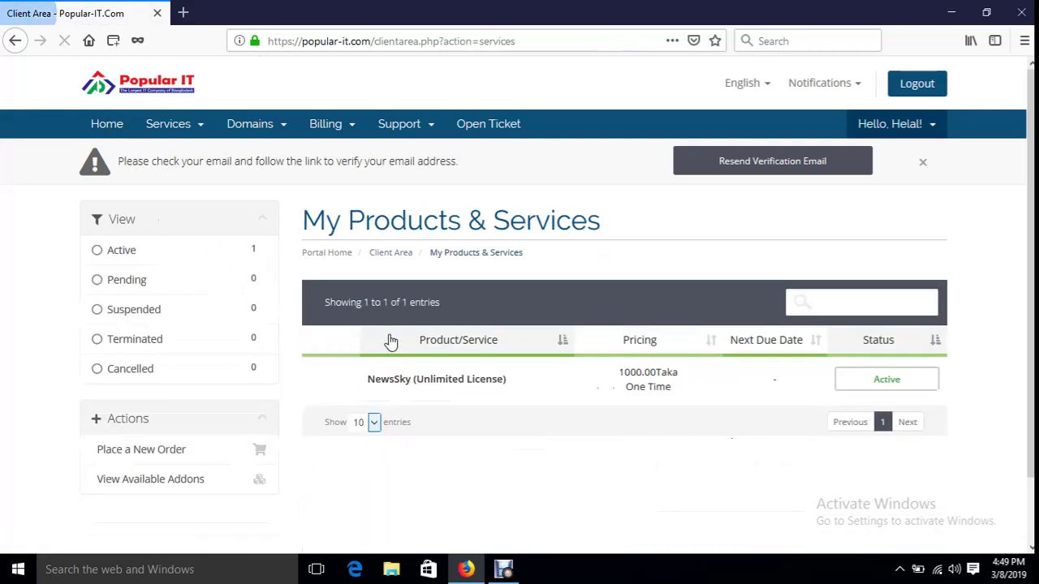
click(563, 385)
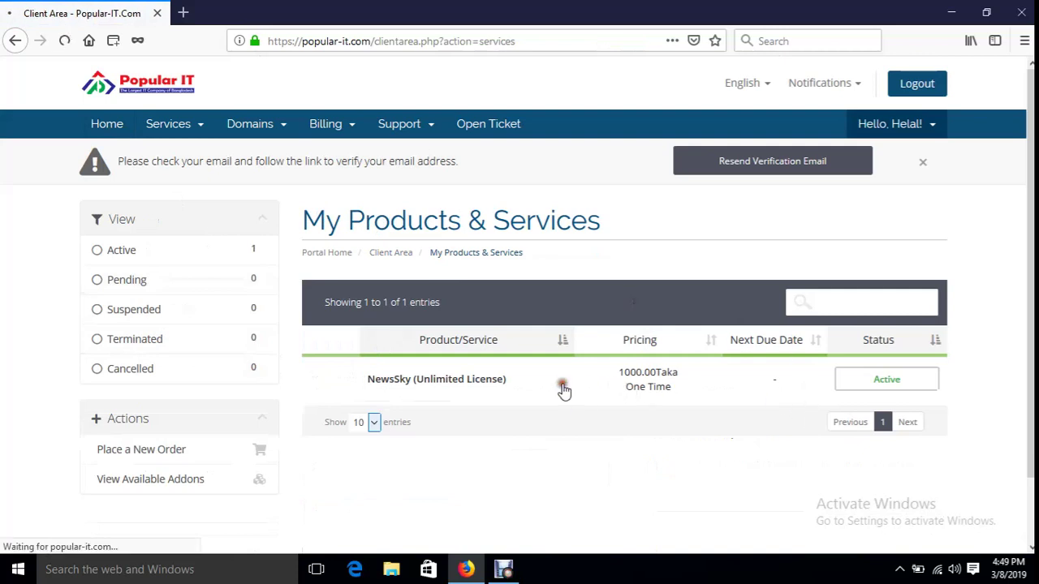
click(97, 280)
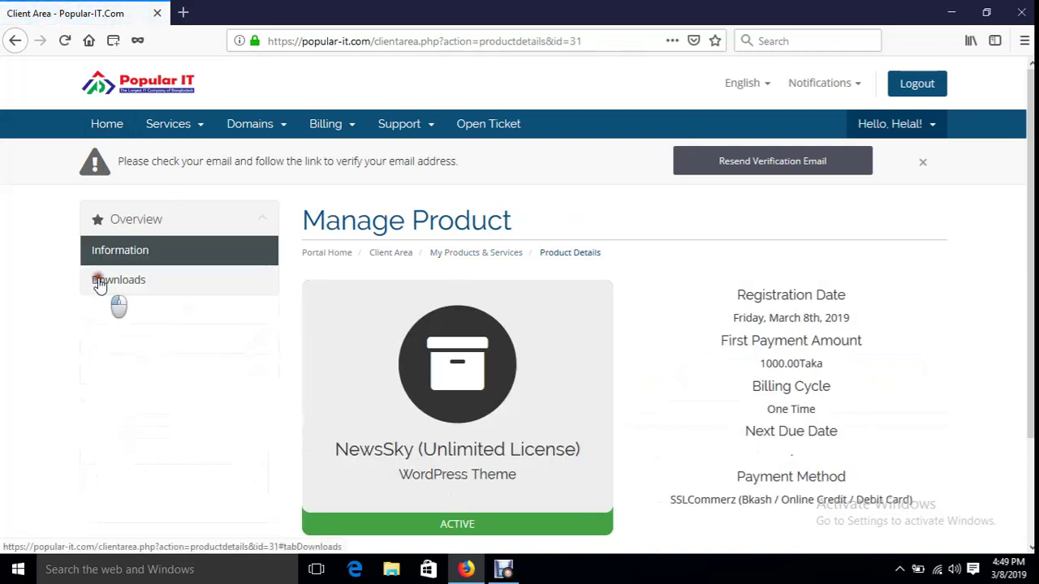
click(111, 128)
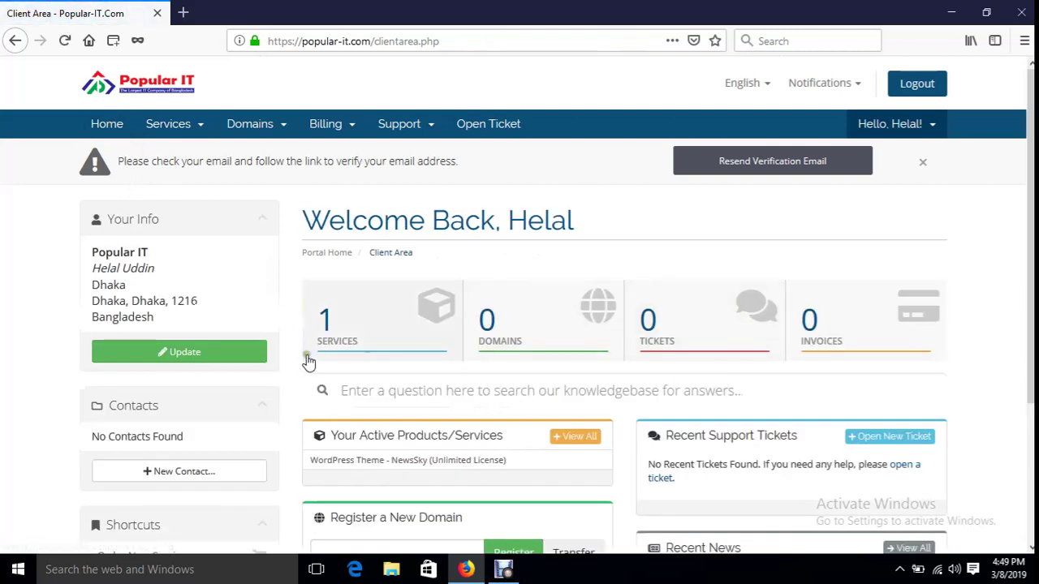
click(341, 334)
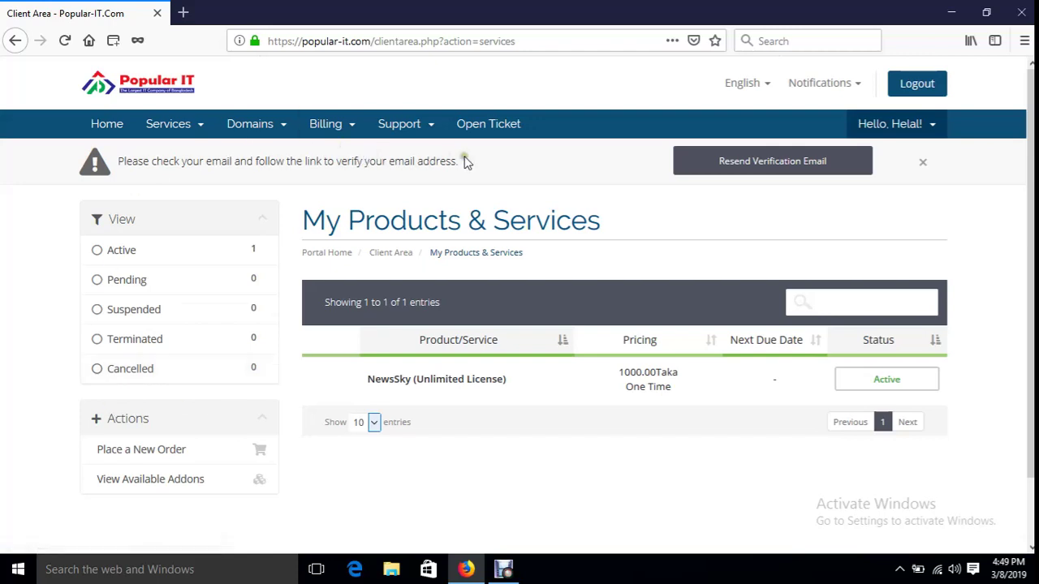
- Draft a WordPress Theme ticket linked to NewsSky and try submitting it with an empty subject
click(109, 127)
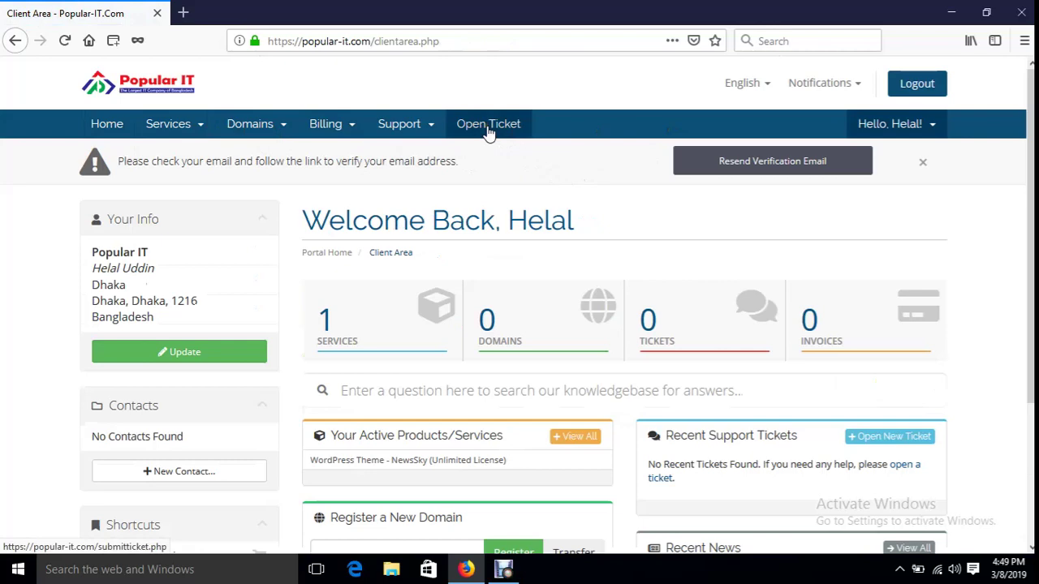
click(489, 130)
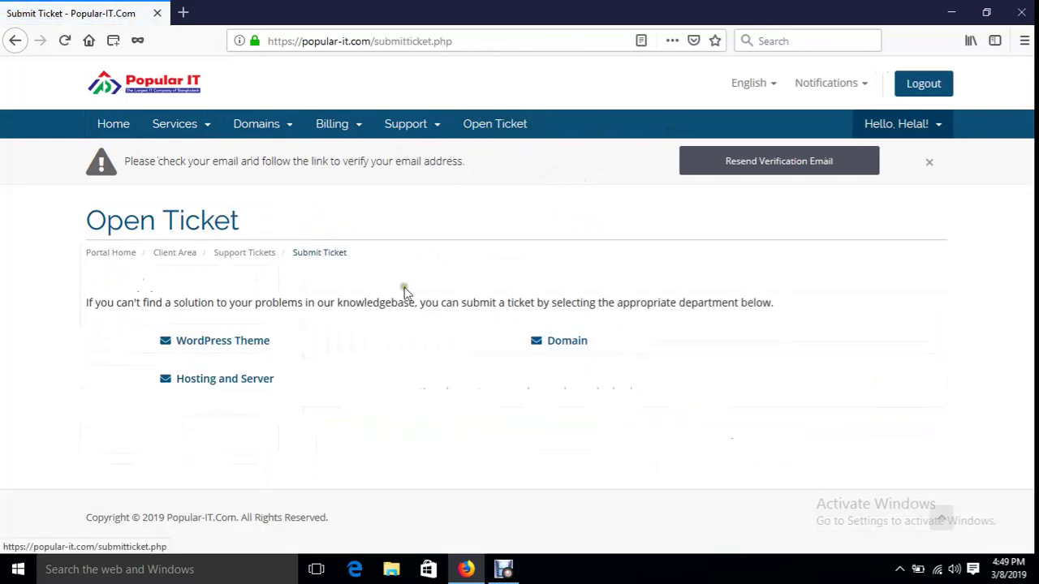
click(228, 345)
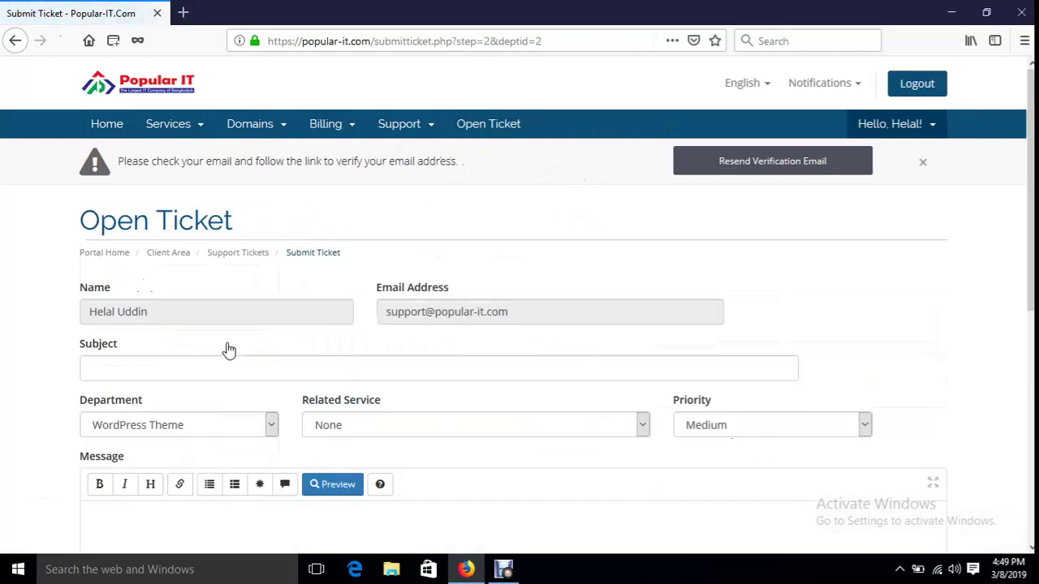
scroll(399, 412, down, 2)
click(145, 209)
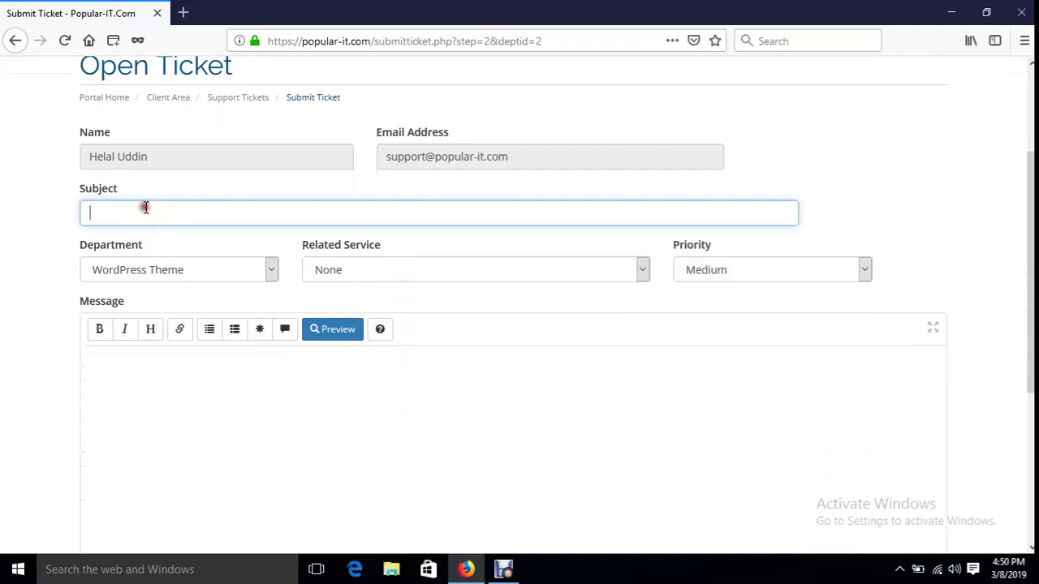
click(391, 270)
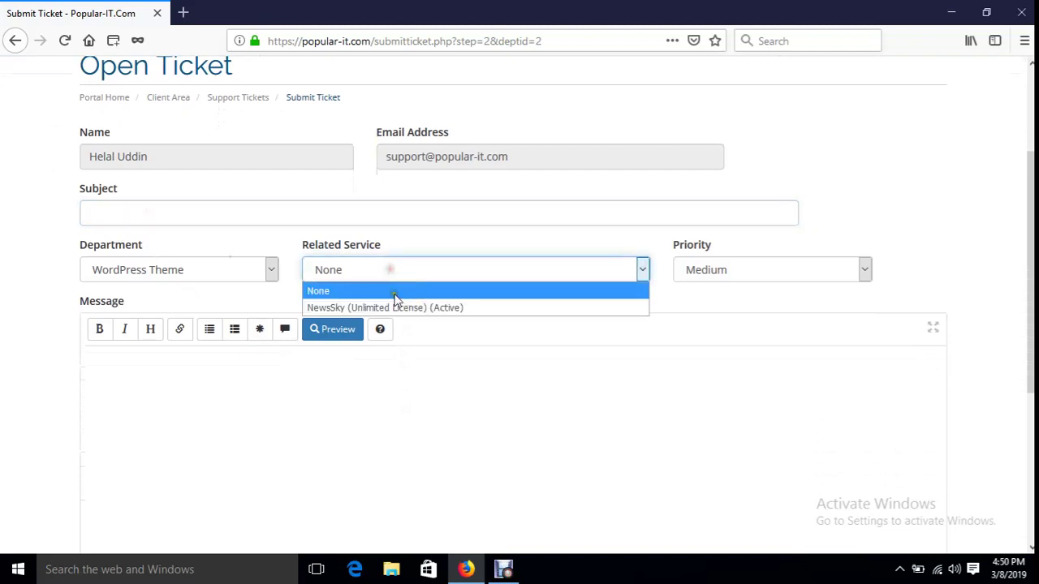
click(394, 308)
click(164, 389)
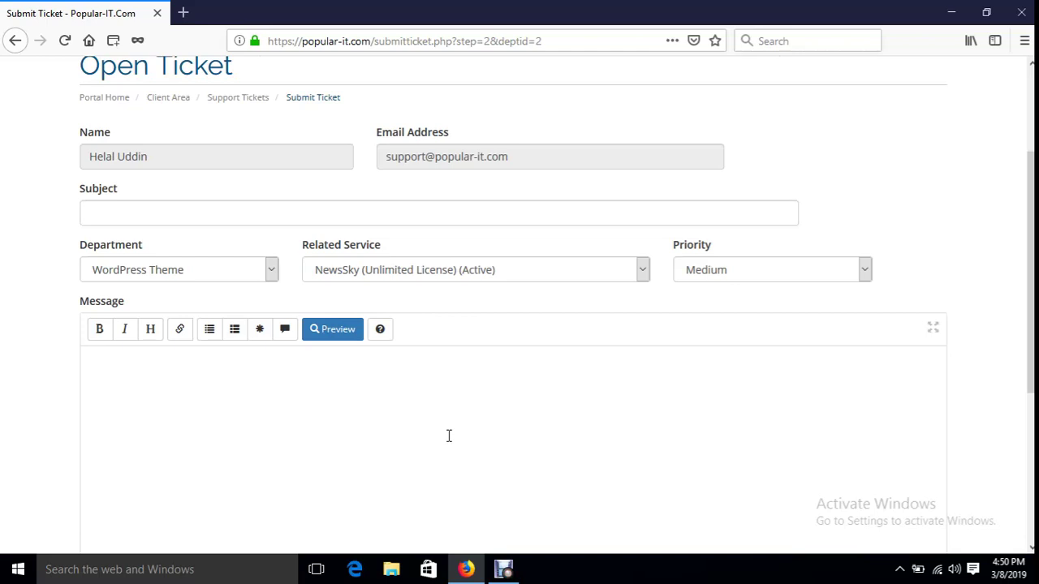
scroll(449, 436, down, 3)
click(496, 419)
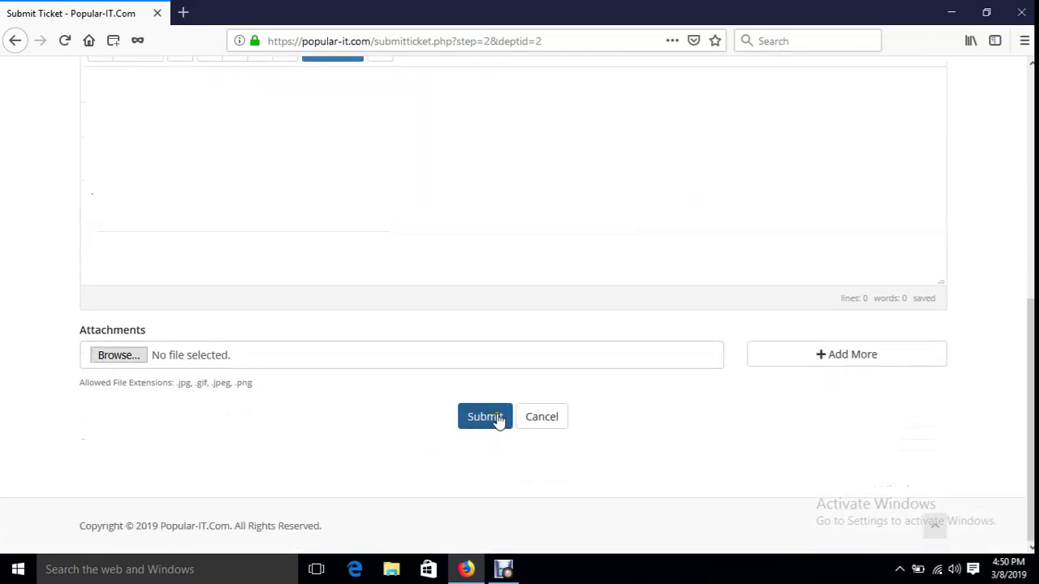
scroll(579, 462, up, 4)
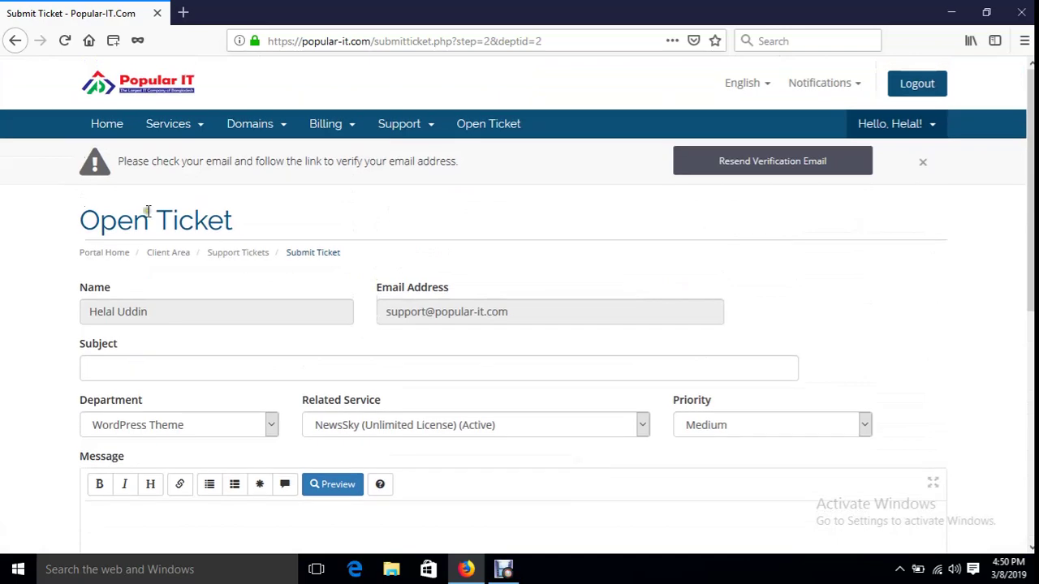
- Go back to the dashboard and reopen the Open Ticket page
click(112, 128)
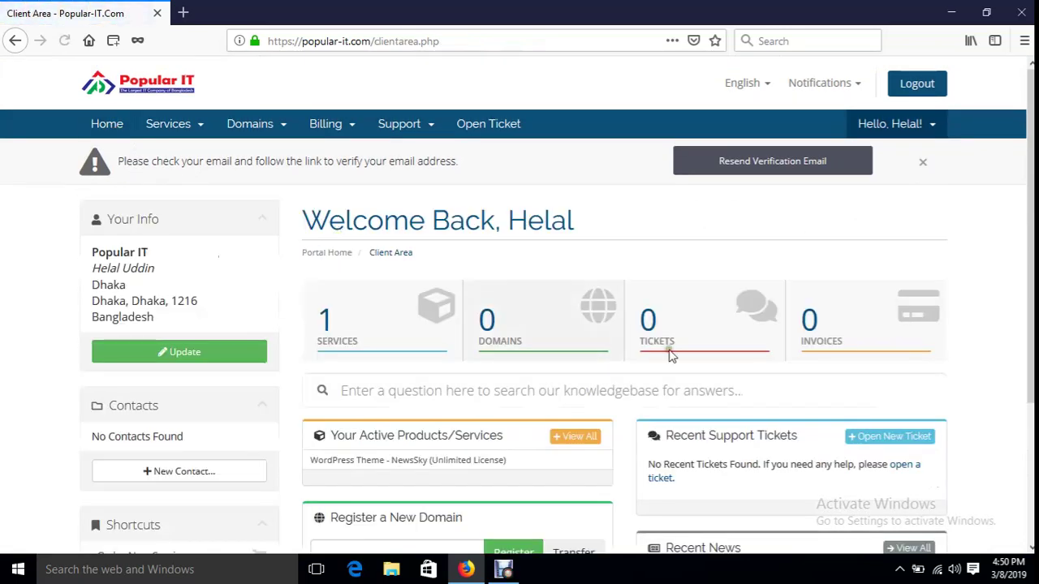
scroll(499, 469, down, 2)
scroll(499, 469, up, 2)
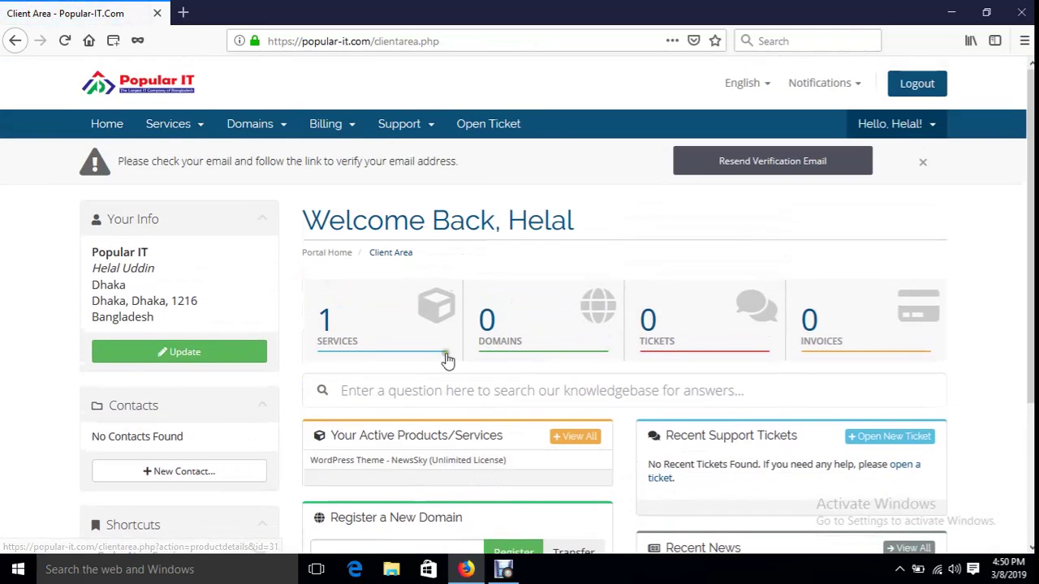
click(473, 123)
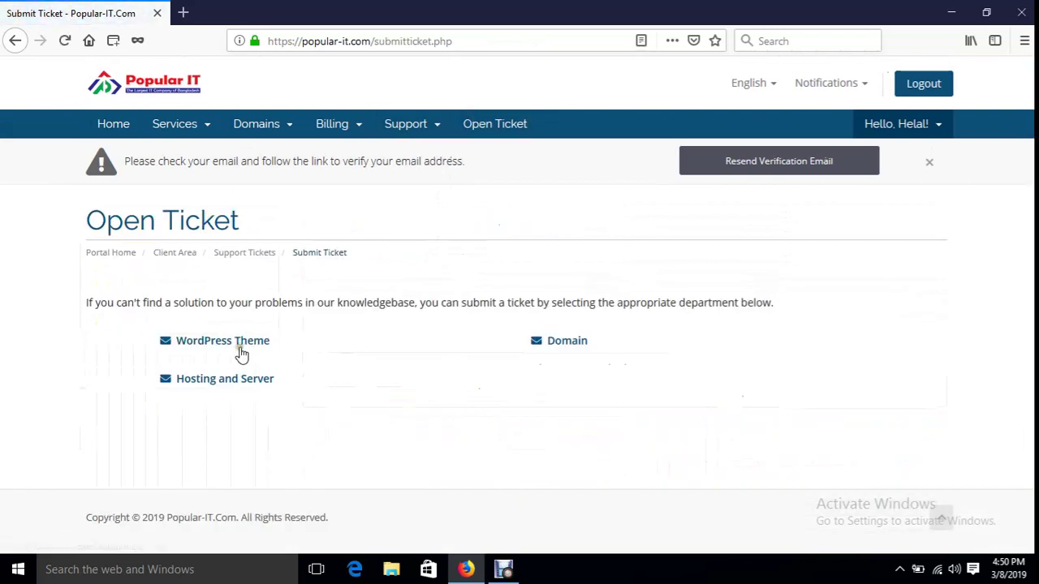
- Choose the WordPress Theme department and enter the subject 'Hello Give me My Theme, Payment is Complate'
click(237, 345)
click(259, 359)
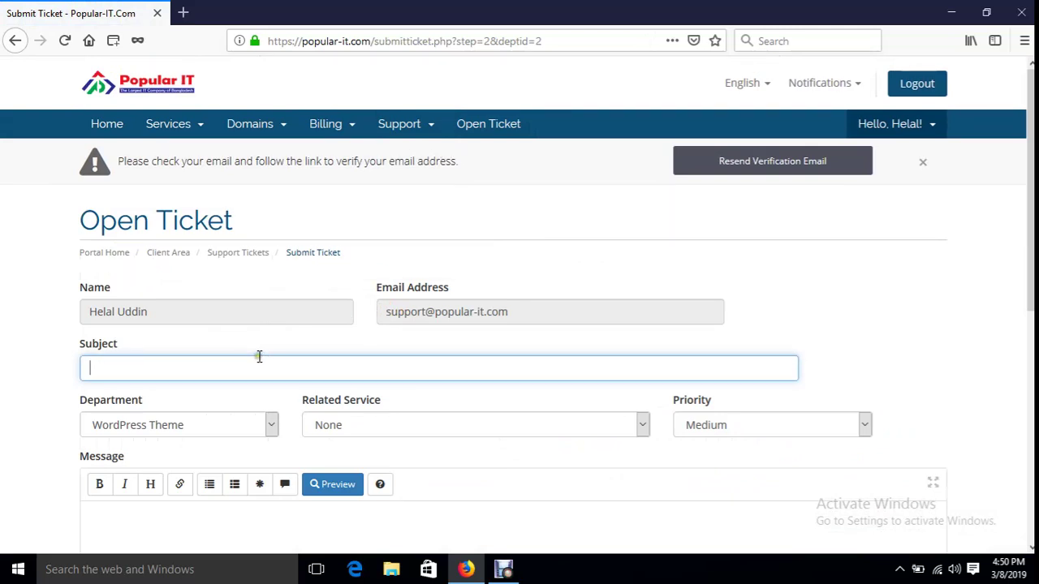
text(Hello Give My)
key(BackSpace)
key(BackSpace)
text(me My Theme,)
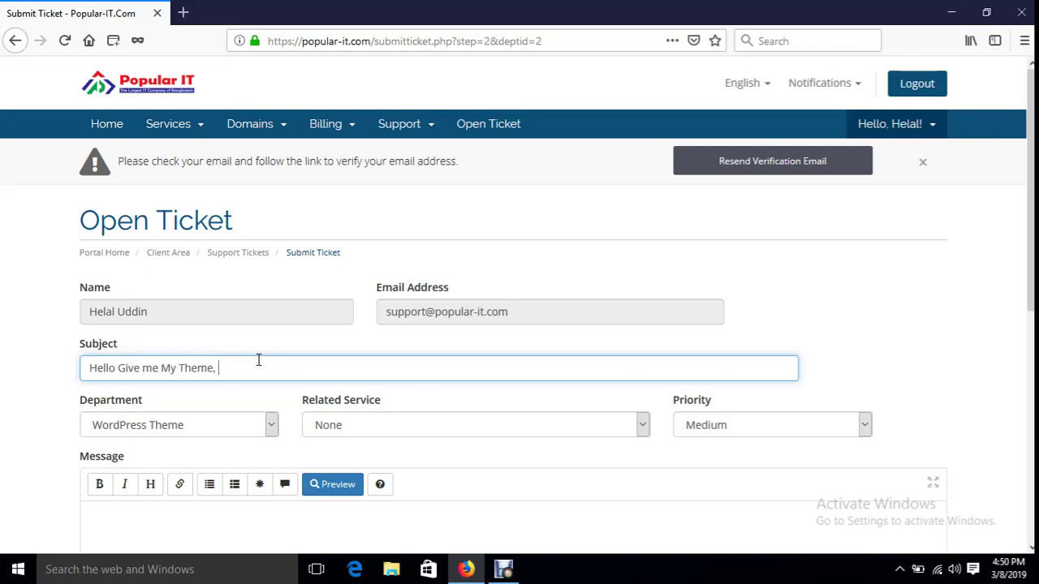
text( Payment is Complate)
- Copy the subject into the Message, set Related Service to NewsSky, and submit the ticket
key(ctrl+a)
key(ctrl+c)
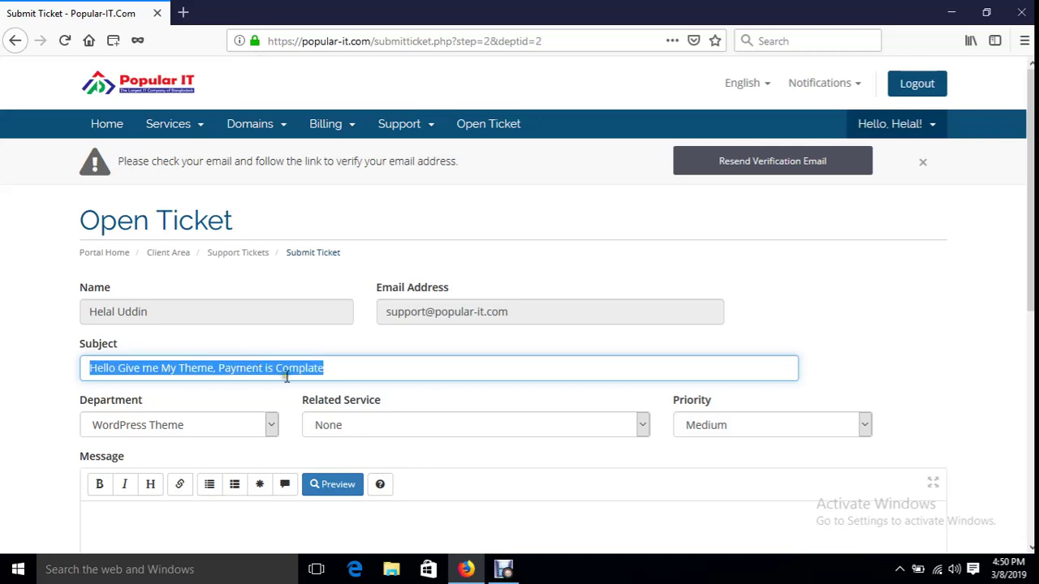
scroll(308, 390, down, 2)
click(308, 391)
key(ctrl+v)
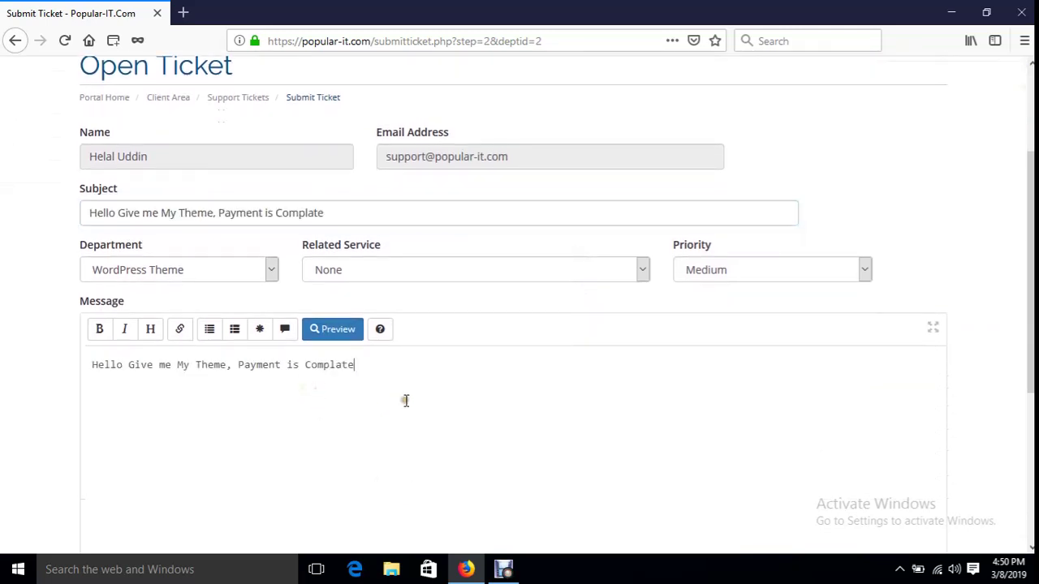
click(367, 273)
click(390, 308)
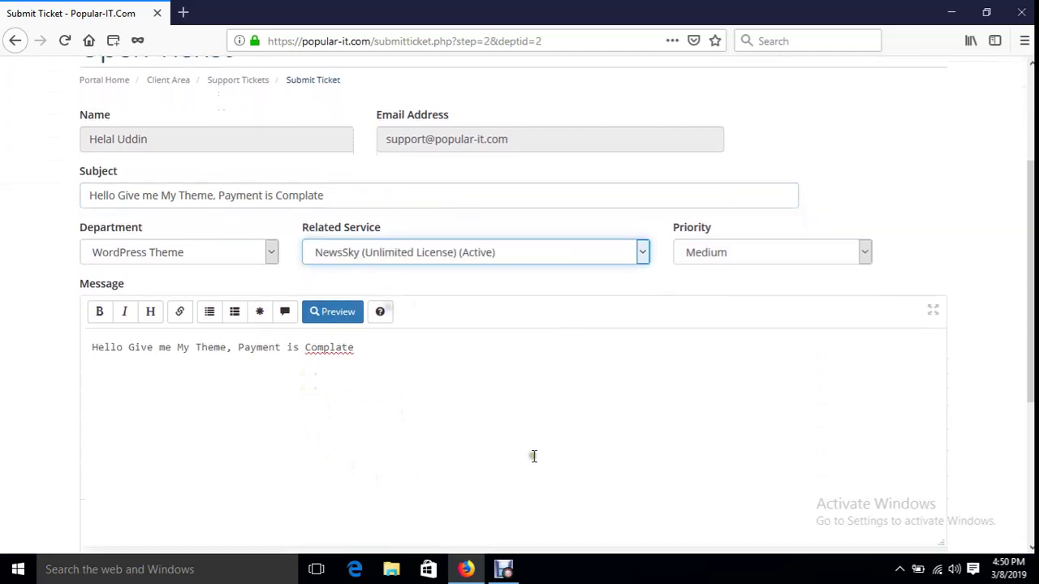
scroll(533, 457, down, 3)
click(485, 494)
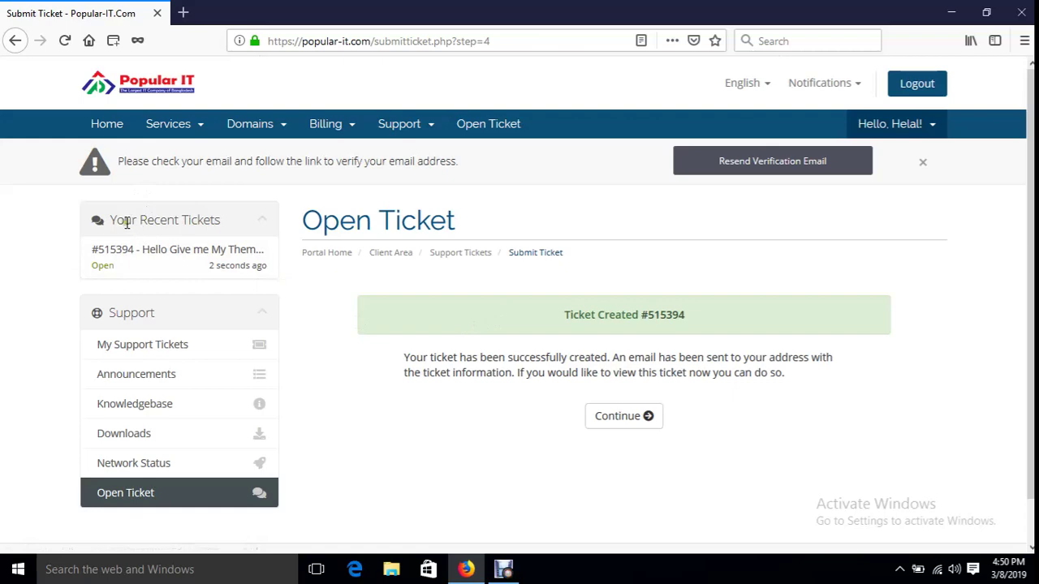
click(185, 254)
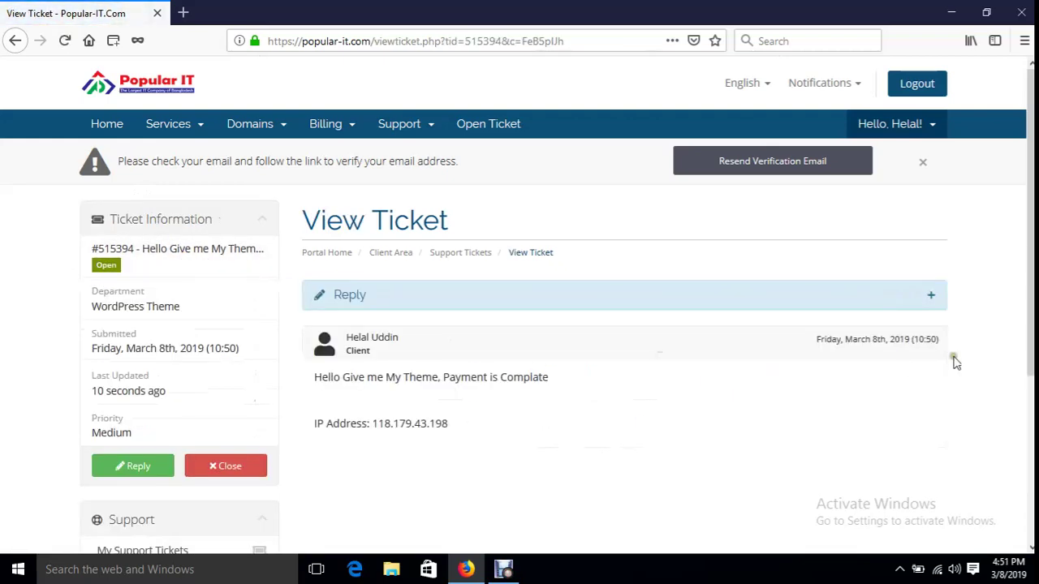
scroll(216, 251, down, 3)
scroll(206, 285, up, 3)
click(65, 40)
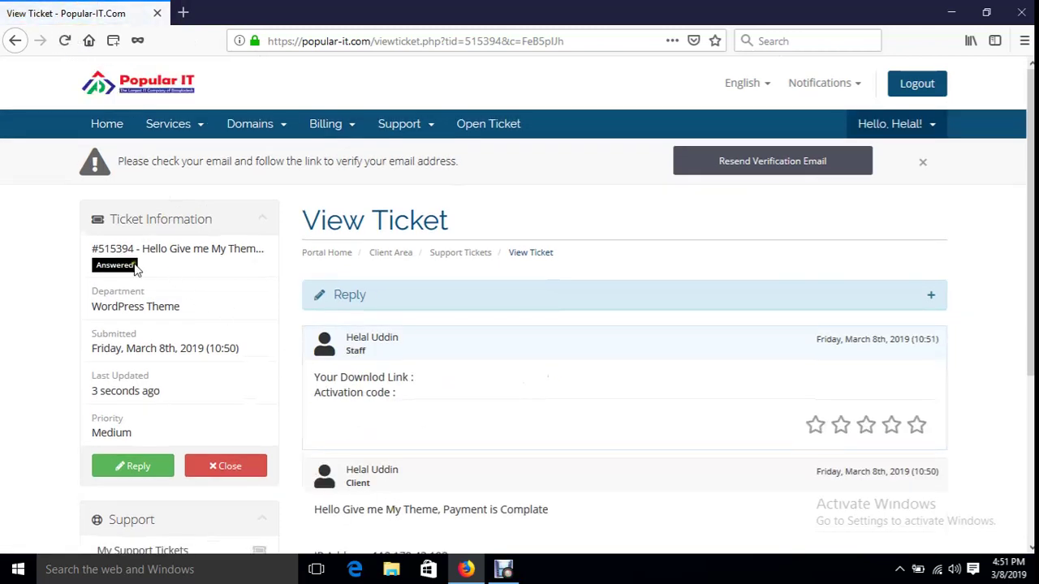
scroll(475, 419, down, 2)
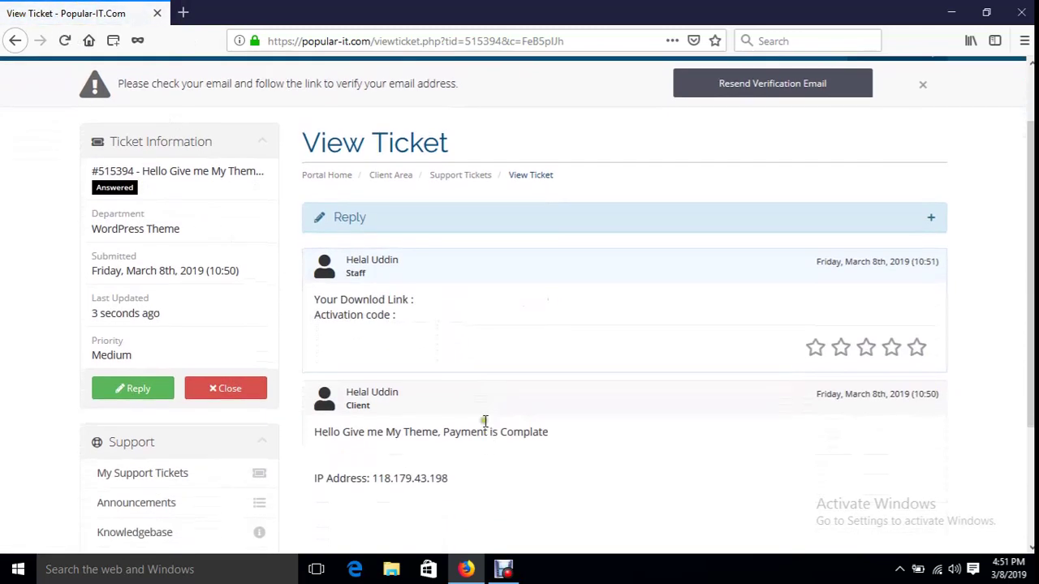
double_click(349, 299)
click(409, 298)
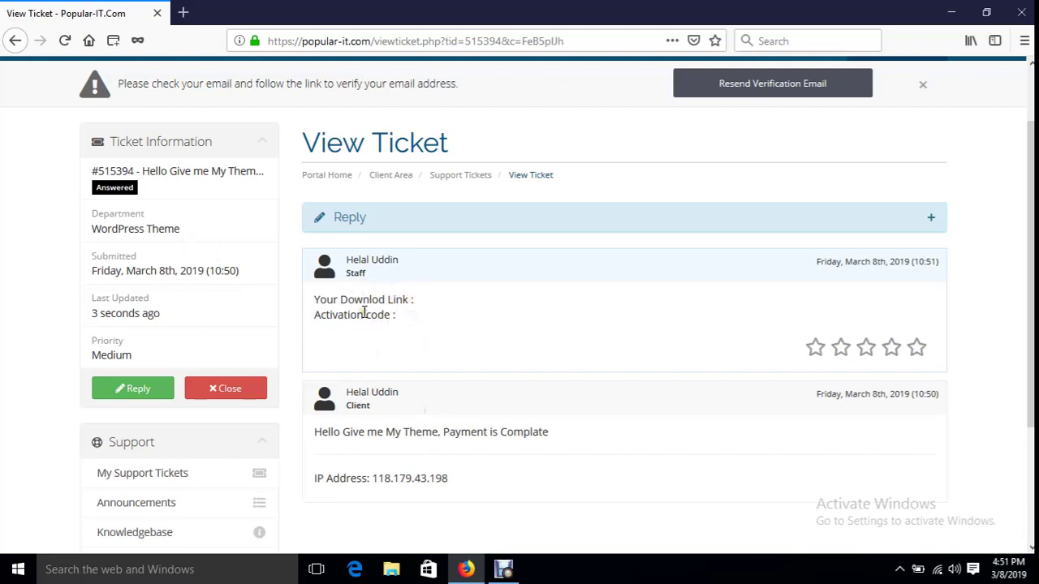
scroll(363, 312, up, 2)
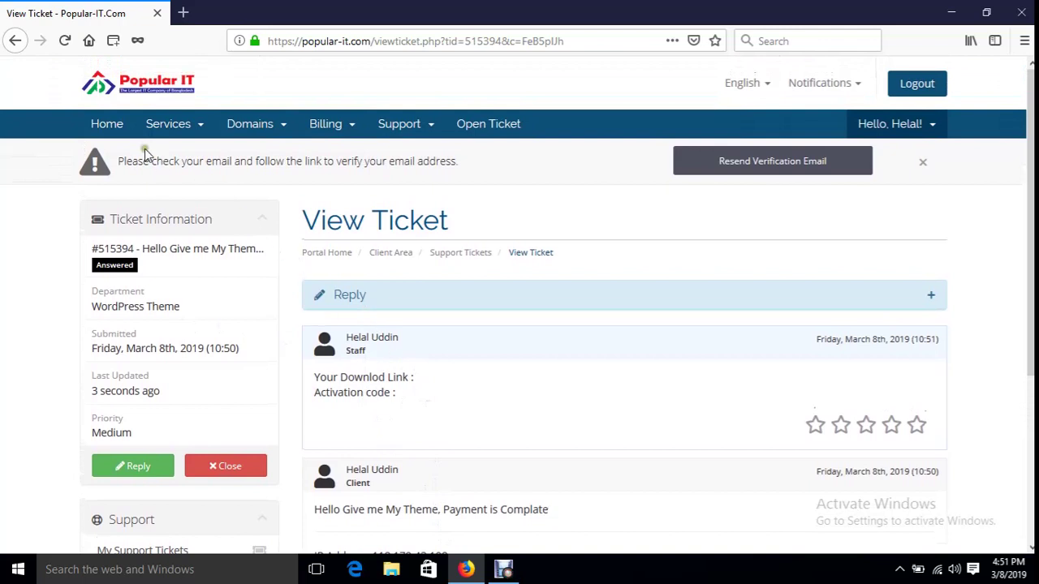
click(112, 130)
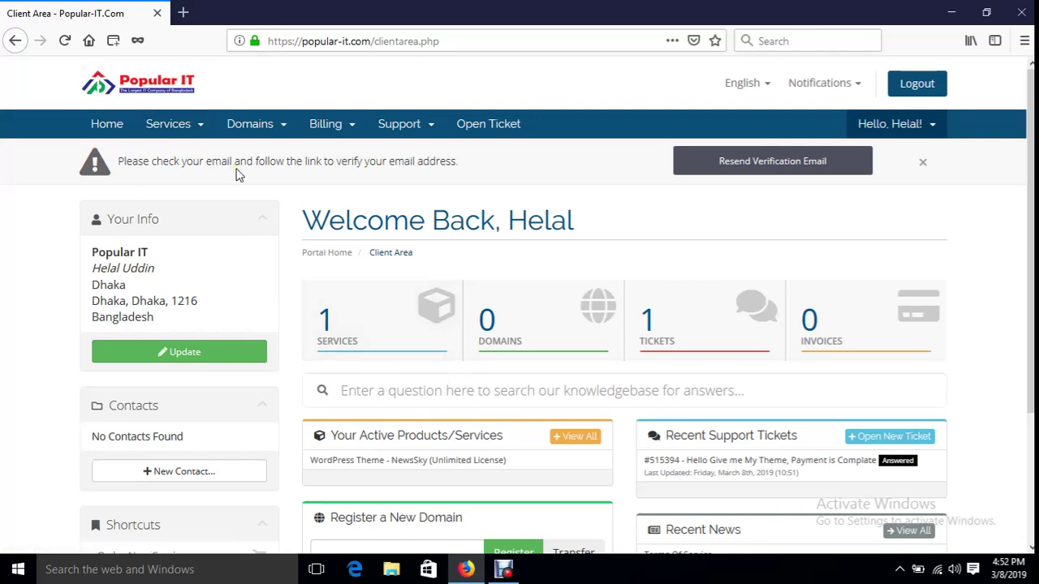
- Open Order New Services and browse the NewsPaper Hosting category and the domain registration page
click(198, 128)
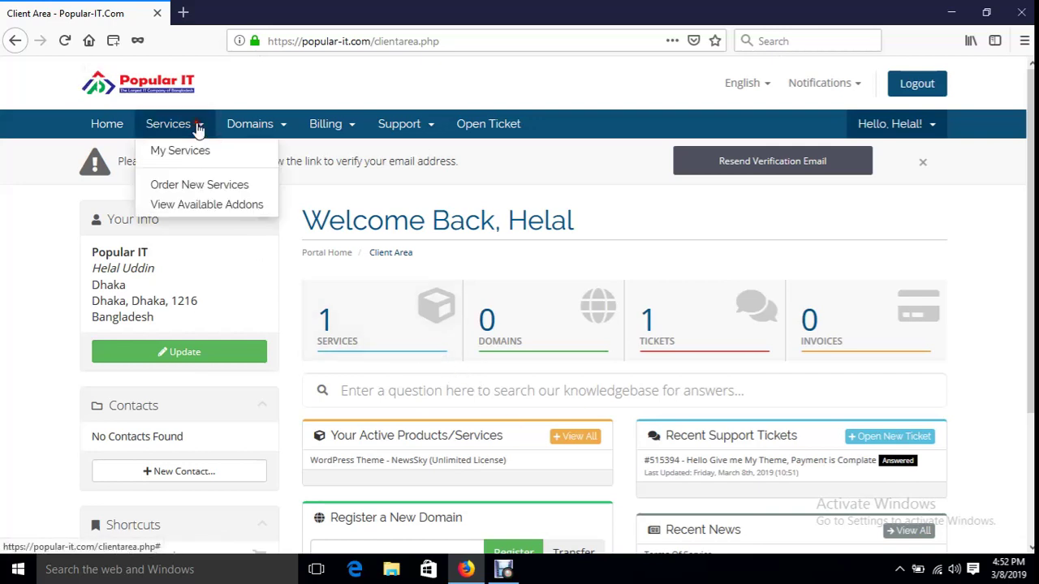
click(201, 187)
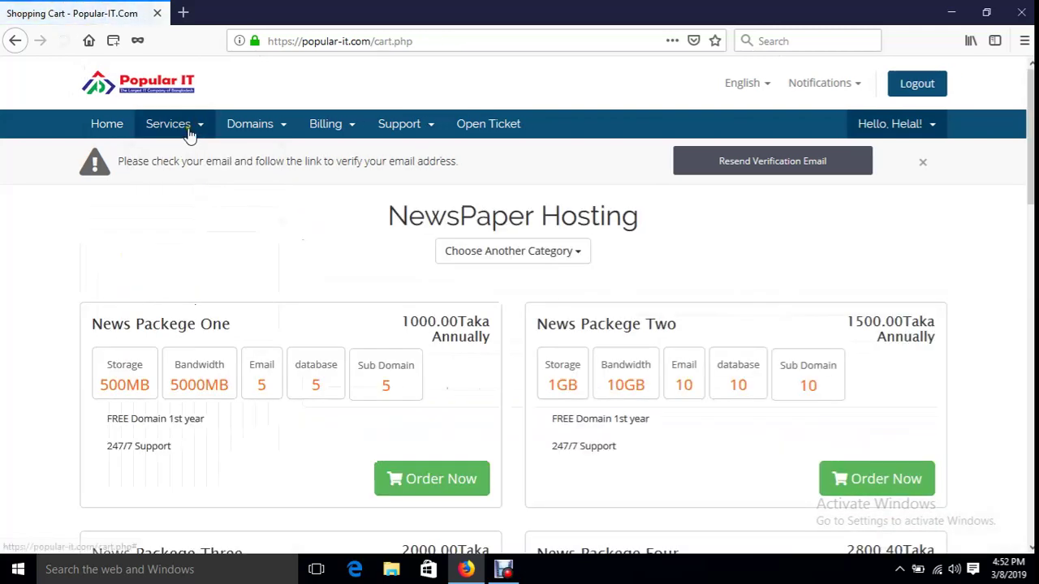
click(580, 258)
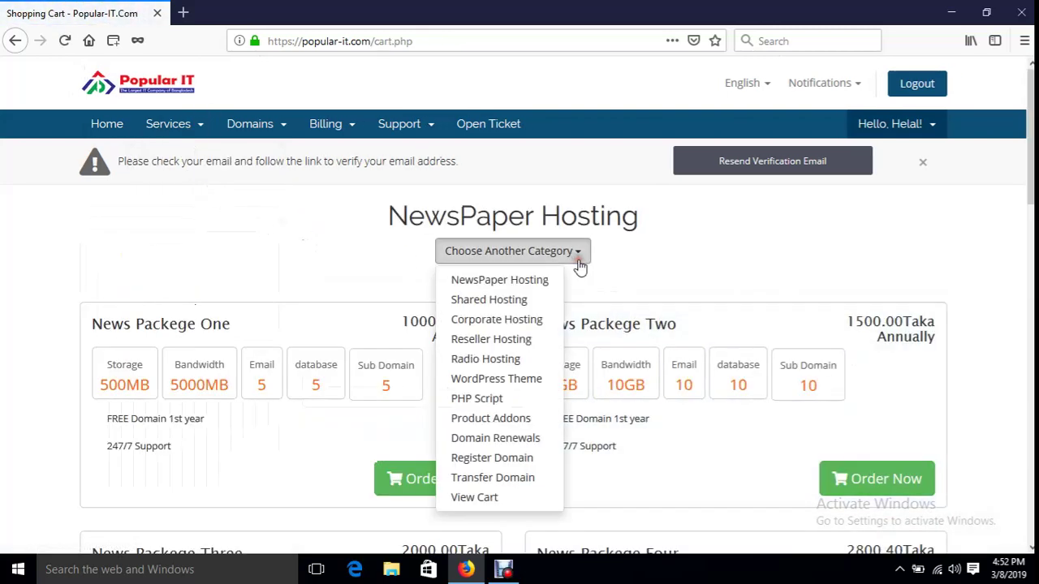
click(505, 285)
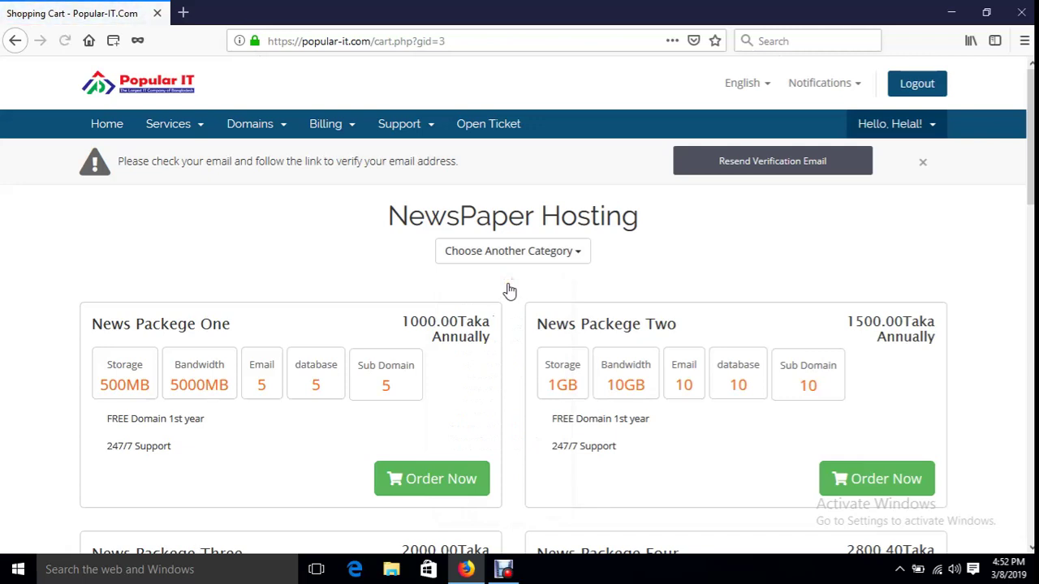
click(516, 258)
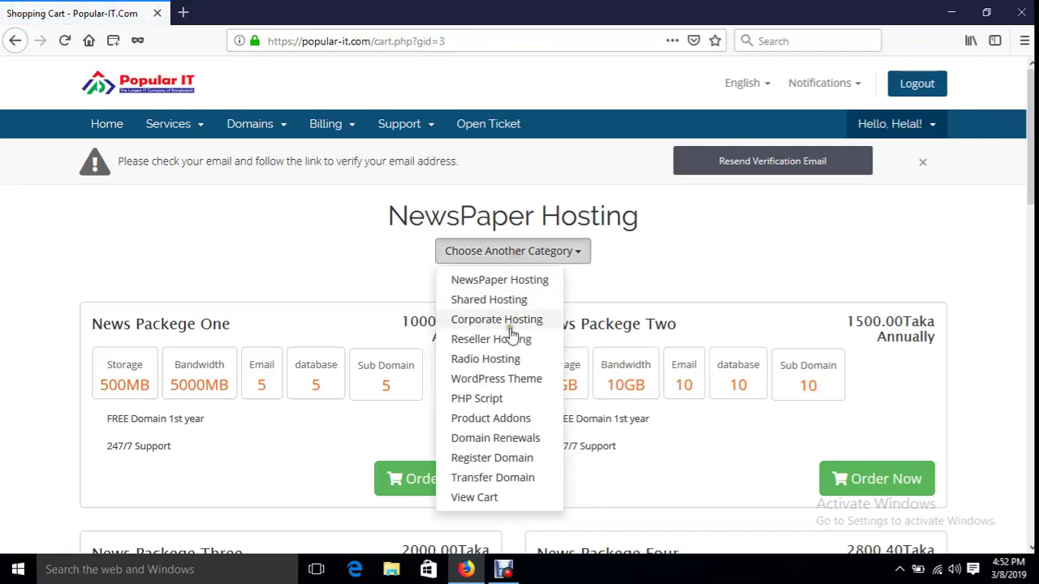
click(499, 463)
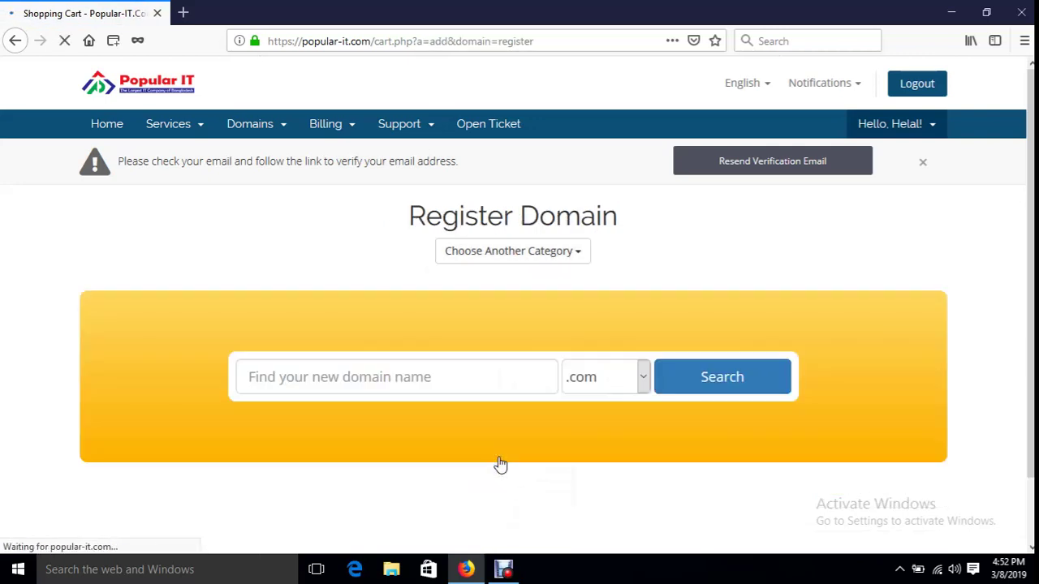
click(459, 383)
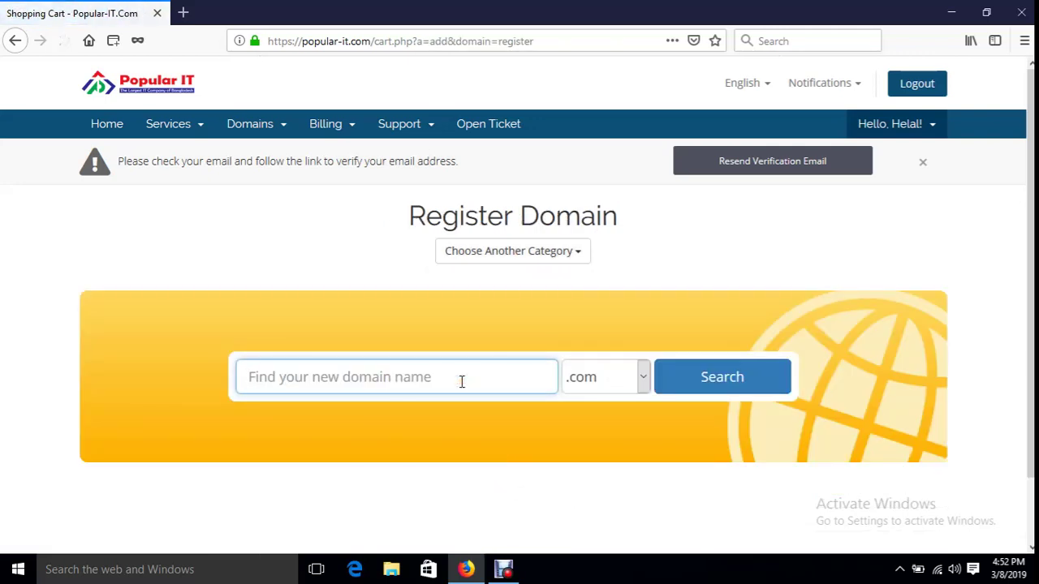
scroll(461, 381, down, 1)
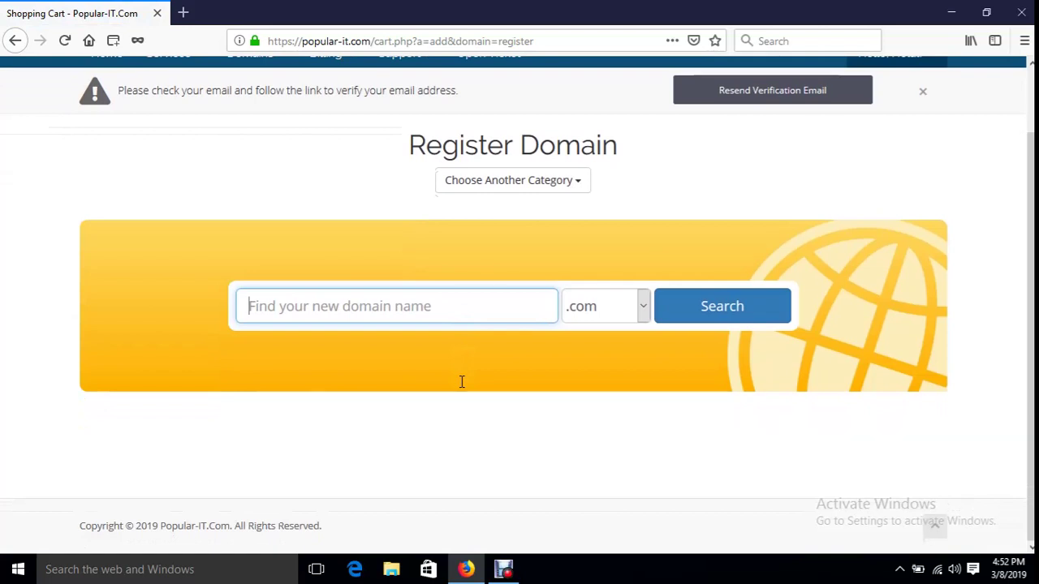
scroll(461, 381, up, 1)
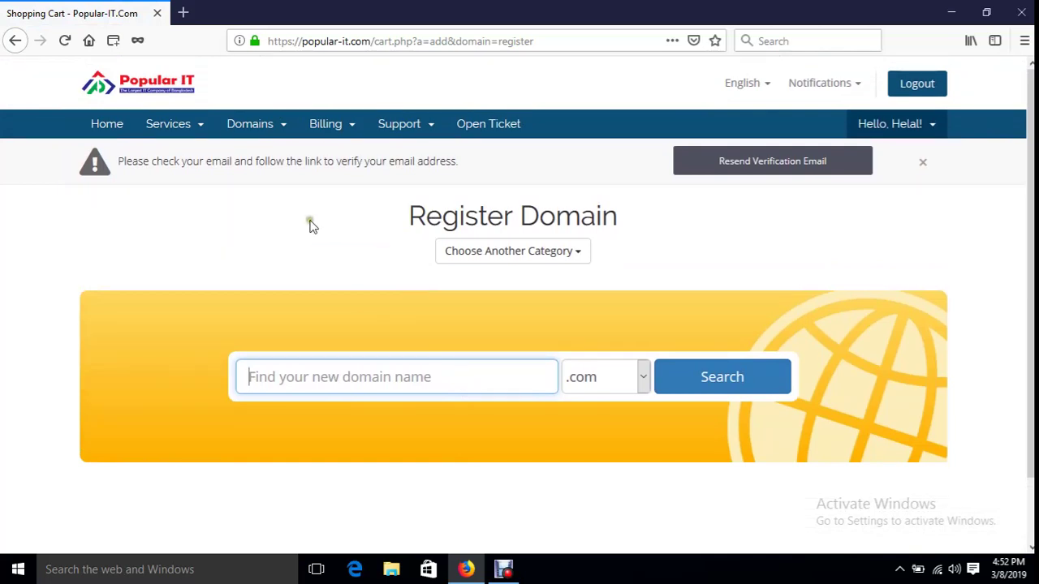
- Return to Order New Services and switch to the WordPress Theme category
click(183, 128)
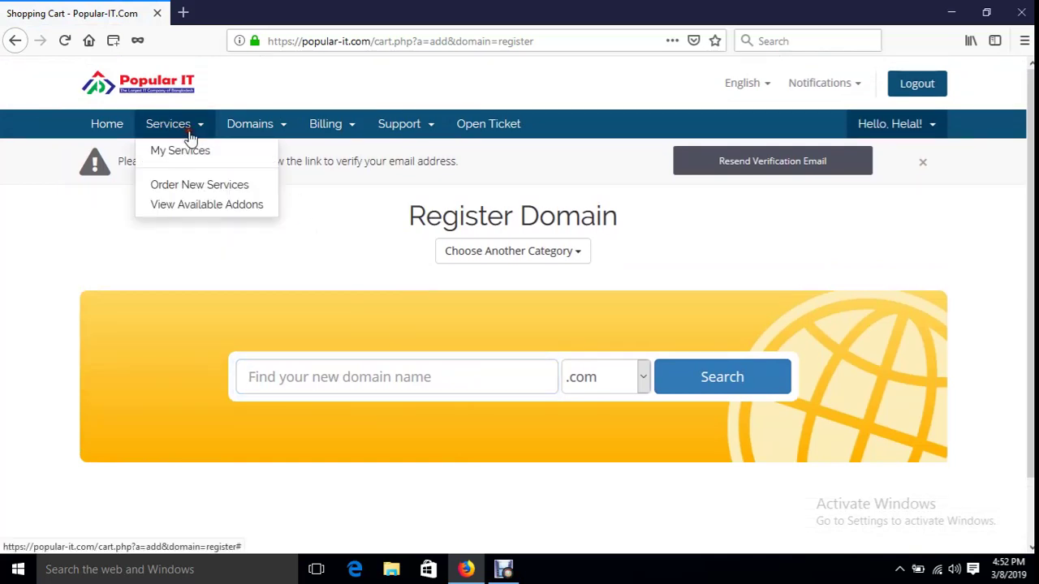
click(210, 187)
click(538, 251)
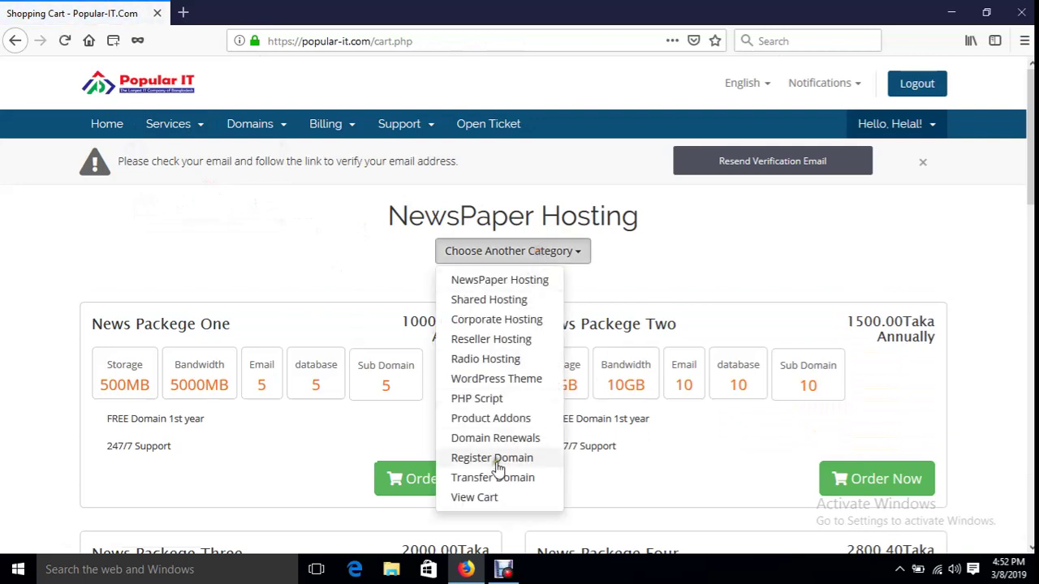
click(513, 382)
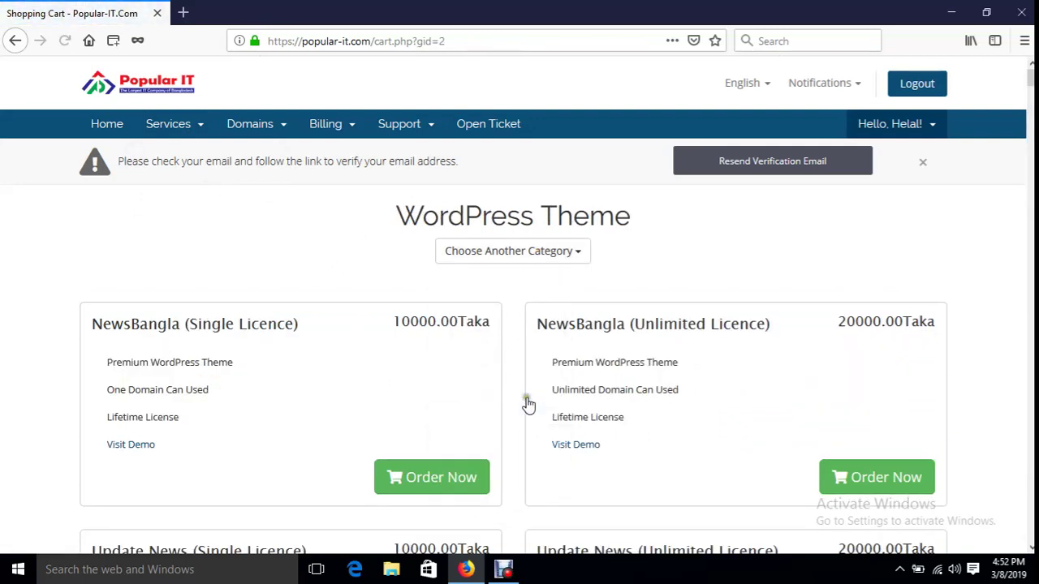
- Order the LiveTV (Single License) theme at 6500.00Taka from the WordPress Theme list
scroll(581, 441, down, 5)
scroll(560, 389, down, 2)
scroll(211, 329, down, 10)
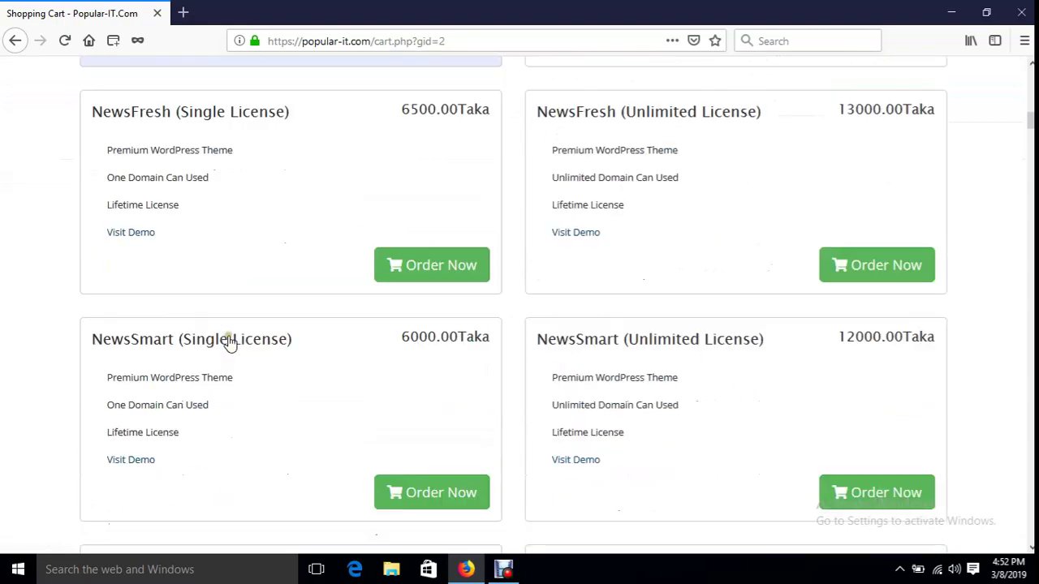
scroll(230, 344, down, 8)
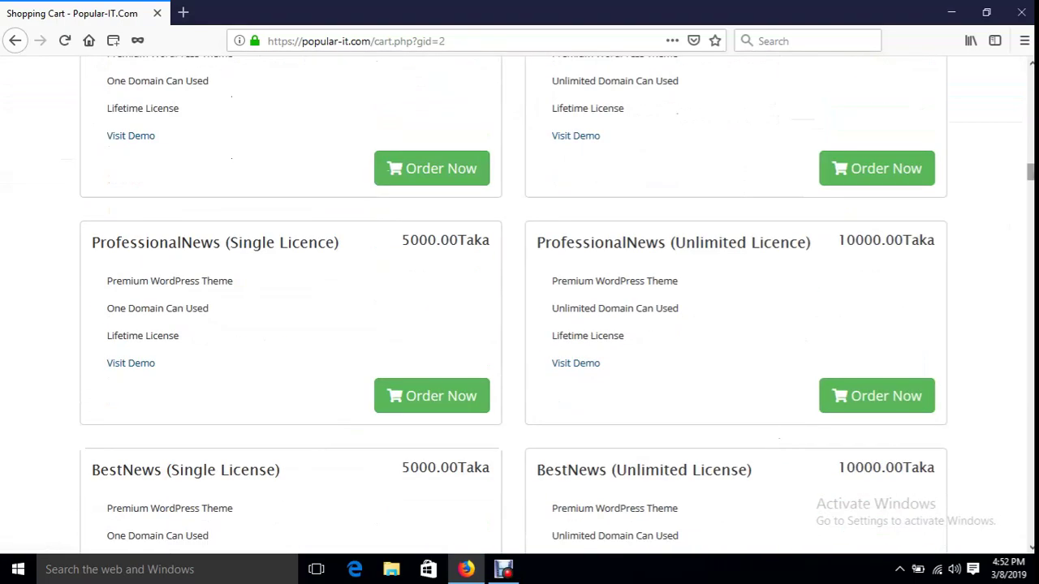
scroll(519, 325, down, 15)
scroll(691, 308, up, 3)
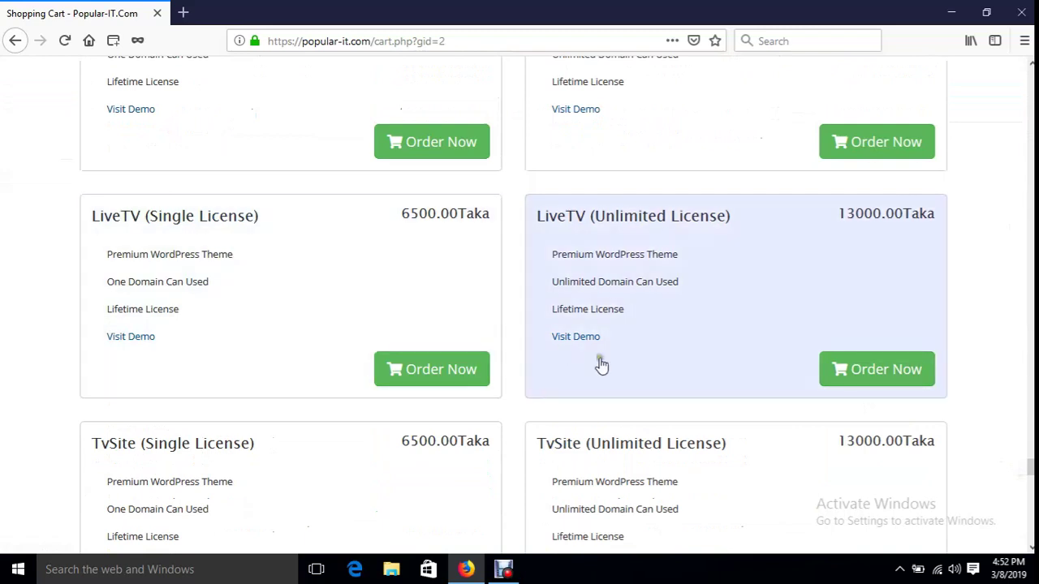
click(430, 375)
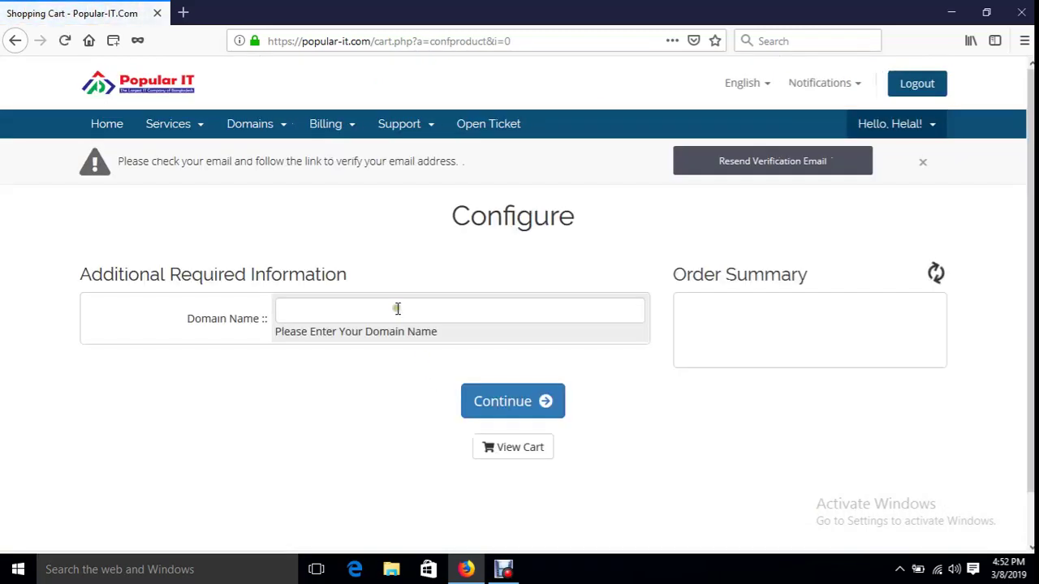
- Enter amarbangla24.com as the LiveTV domain, continue to checkout, and select the Promotional Code field
click(396, 307)
text(amar)
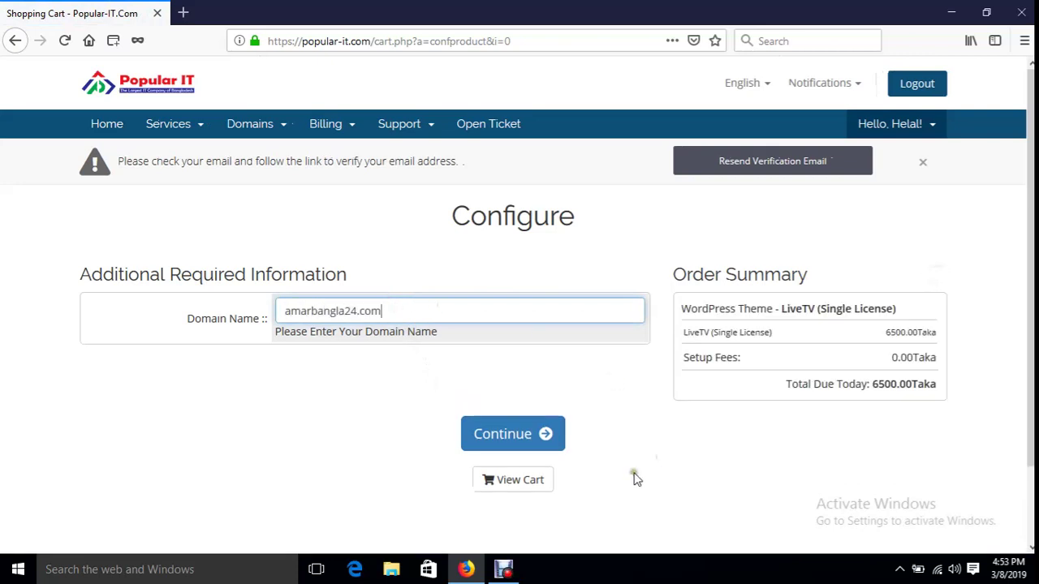
text(bangla24.com)
click(516, 436)
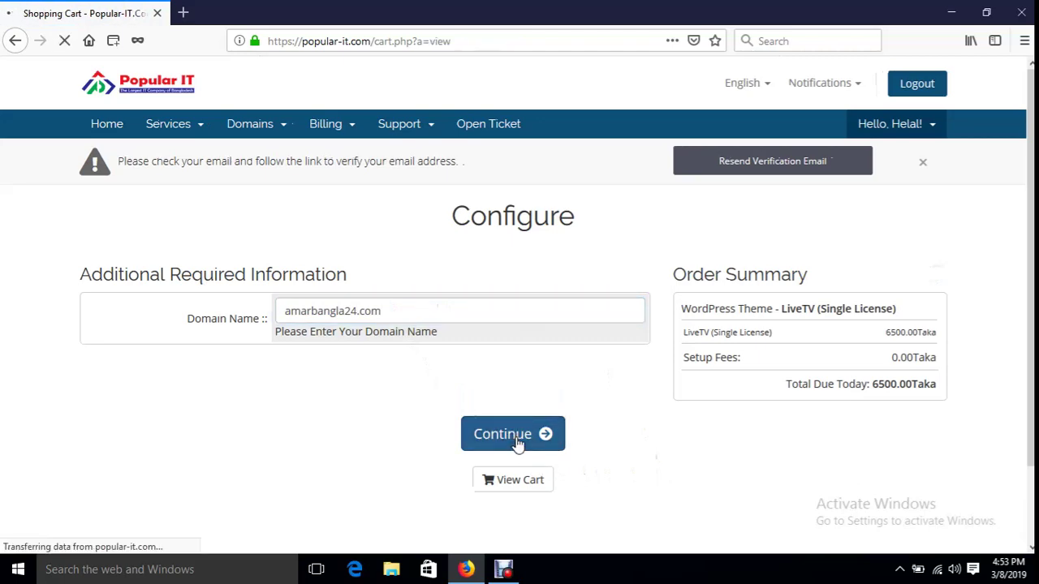
scroll(547, 373, down, 7)
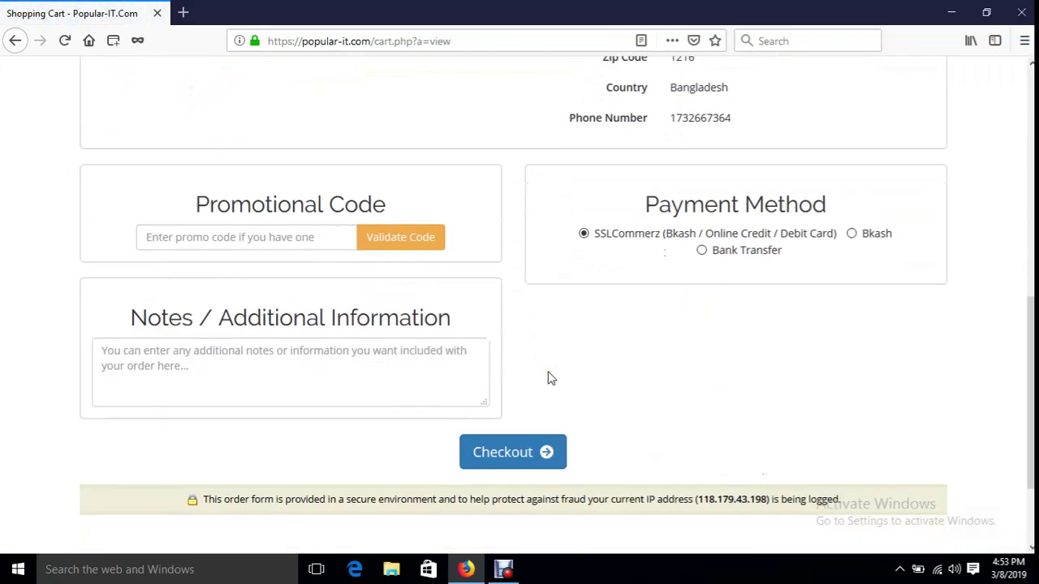
scroll(395, 325, up, 3)
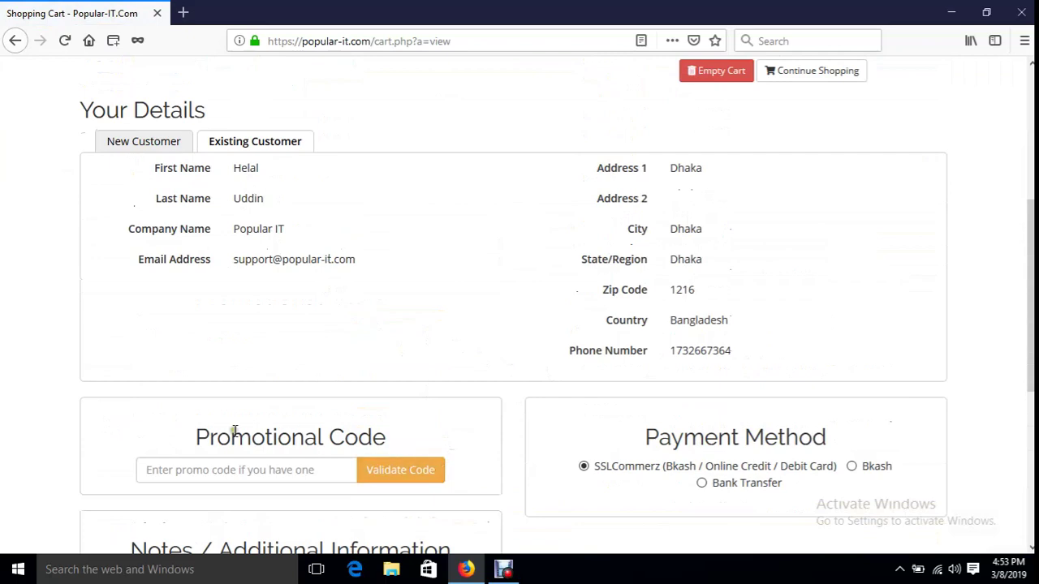
click(221, 471)
scroll(443, 406, down, 2)
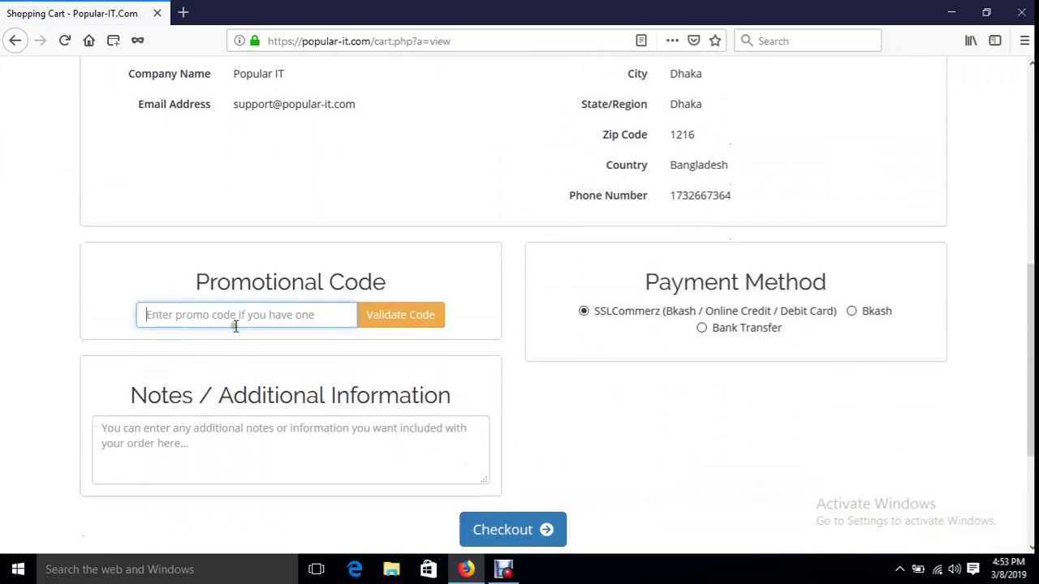